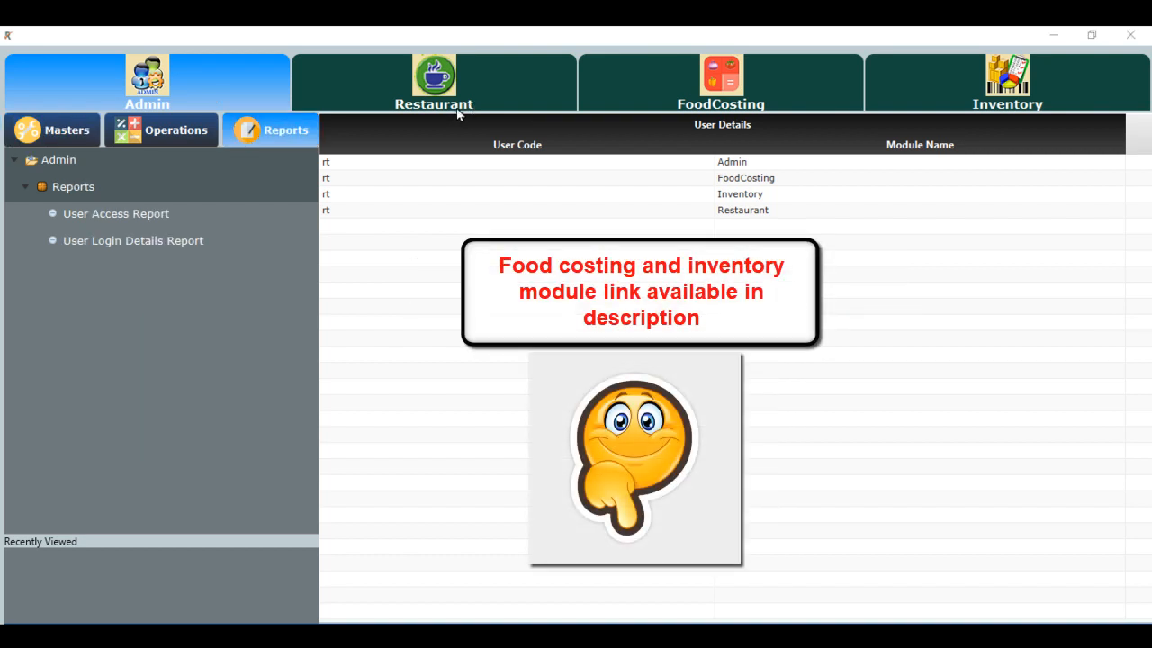
- Look through the Restaurant, FoodCosting and Inventory modules in turn
{"action": "left_click", "coordinate": [458, 108]}
{"action": "left_click", "coordinate": [772, 75]}
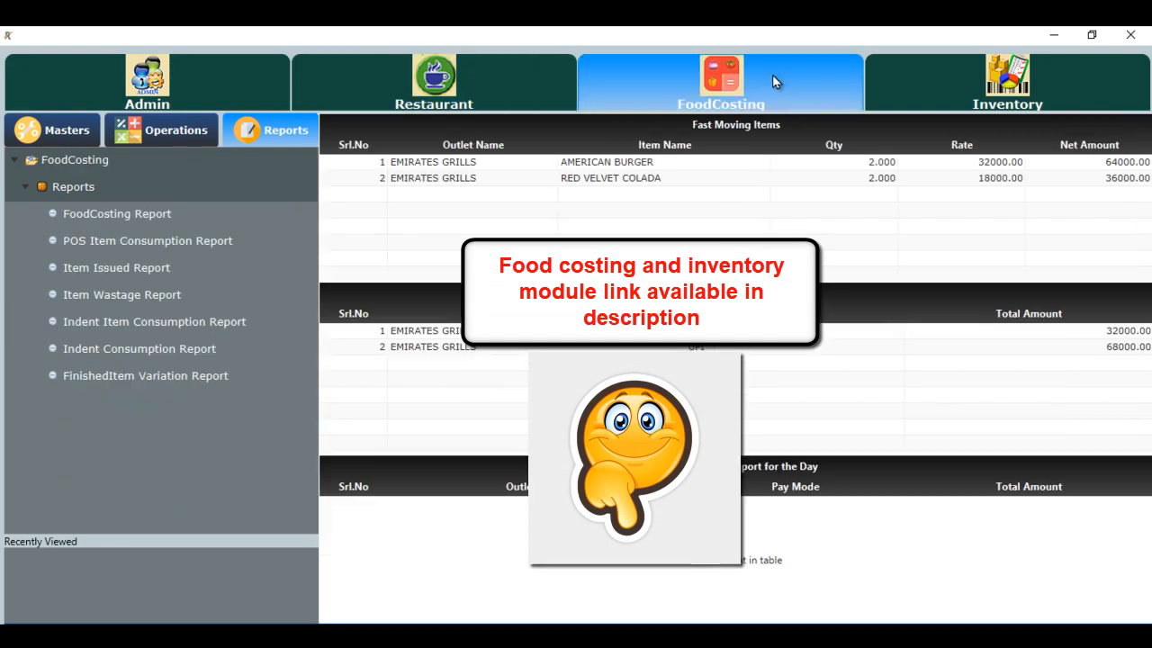
{"action": "left_click", "coordinate": [1059, 75]}
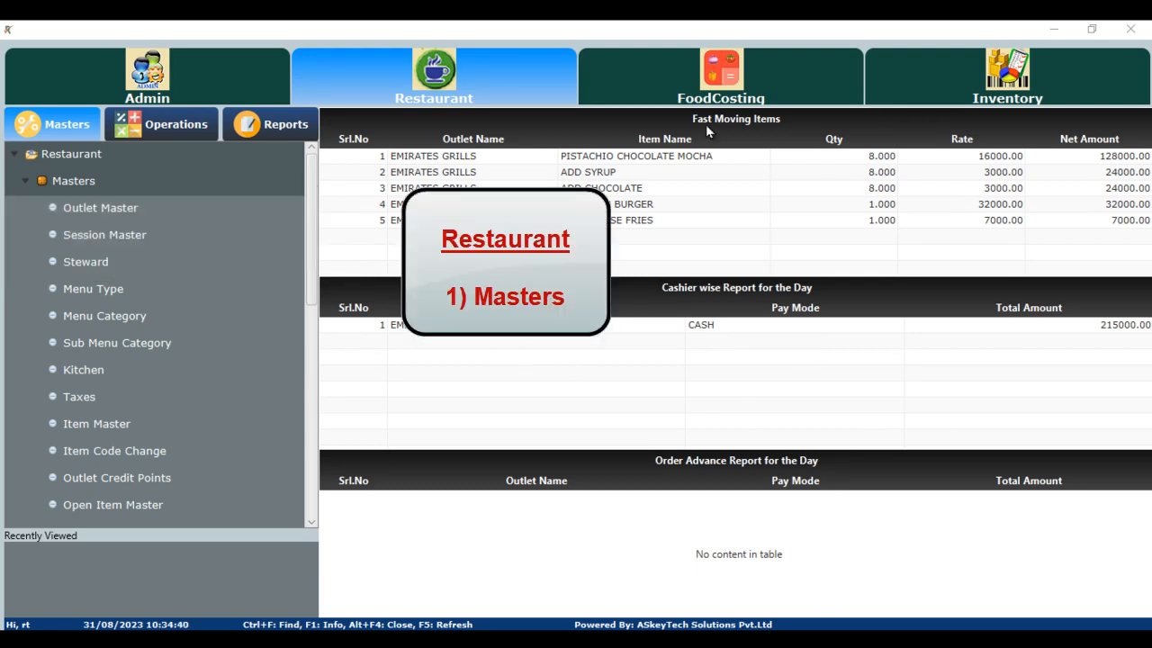
- Open the Outlet Master and examine the EMIRATES GRILLS outlet's type options and its KOT and bill prefixes
{"action": "double_click", "coordinate": [130, 219]}
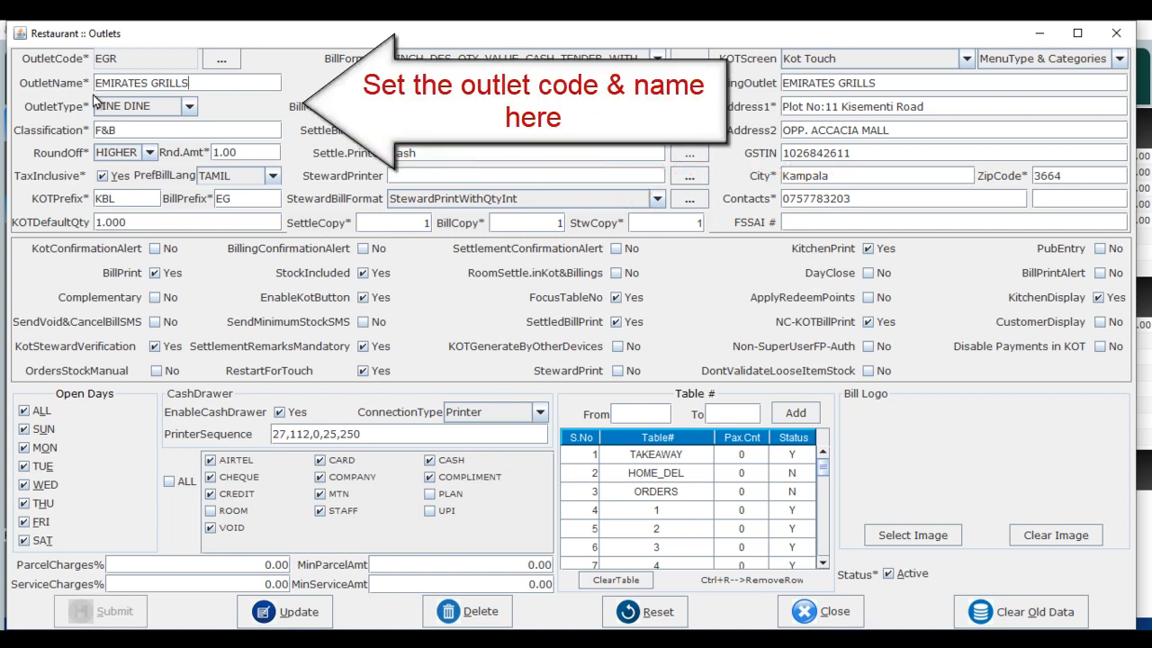
{"action": "left_click", "coordinate": [113, 114]}
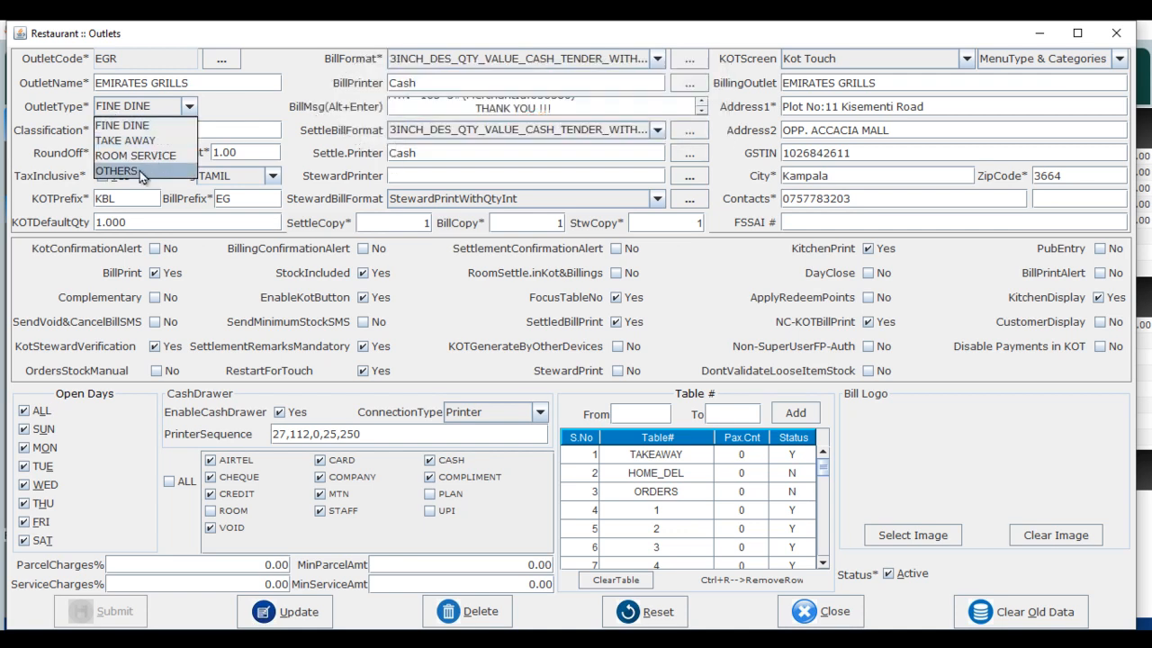
{"action": "left_click", "coordinate": [157, 111]}
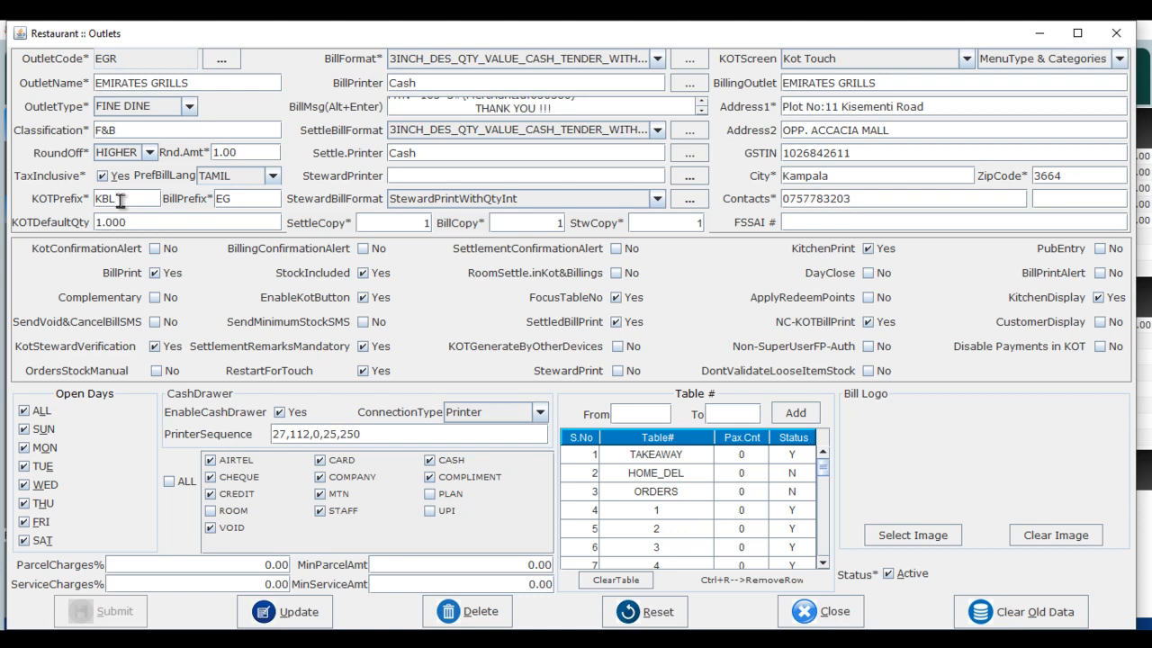
{"action": "left_click", "coordinate": [242, 195]}
- Examine the bill formats available for the outlet, keeping the selected 3INCH_DES_QTY_VALUE_CASH_TENDER format
{"action": "left_click", "coordinate": [415, 61]}
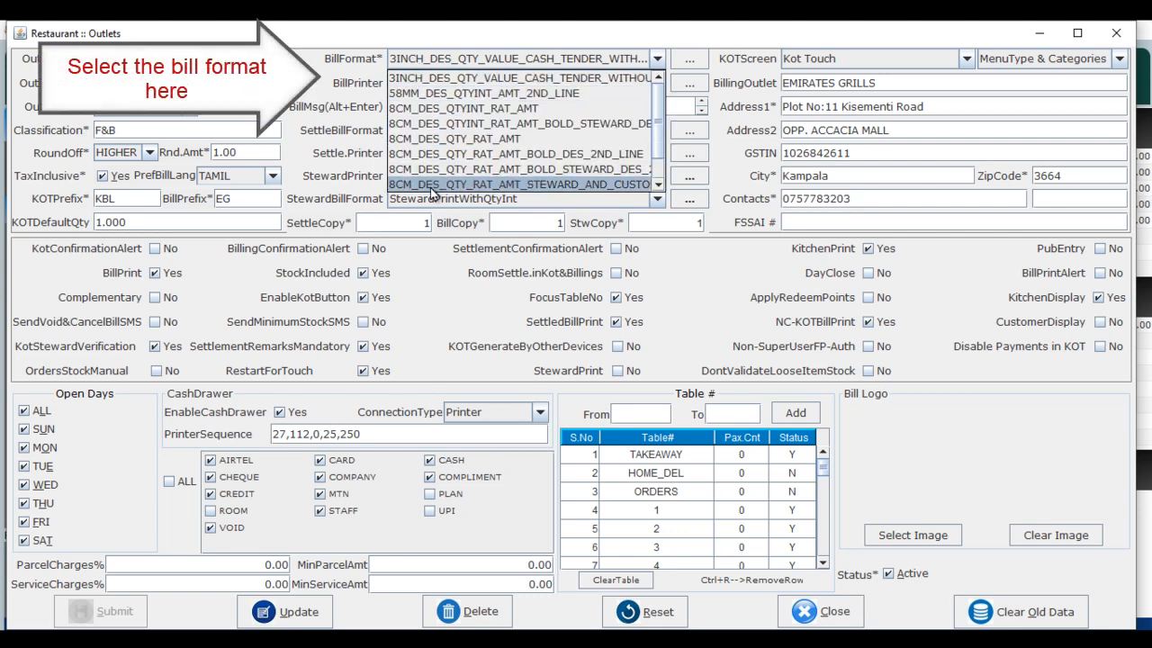
{"action": "scroll", "coordinate": [443, 172], "scroll_direction": "down", "scroll_amount": 1}
{"action": "scroll", "coordinate": [444, 173], "scroll_direction": "up", "scroll_amount": 1}
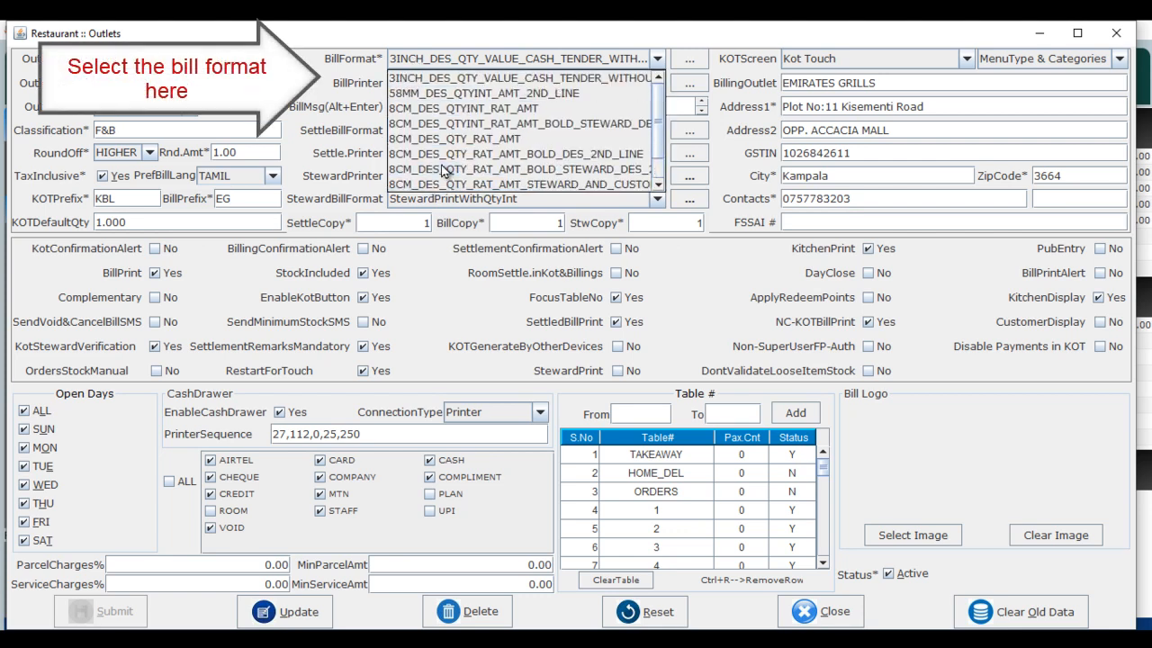
{"action": "left_click", "coordinate": [529, 61]}
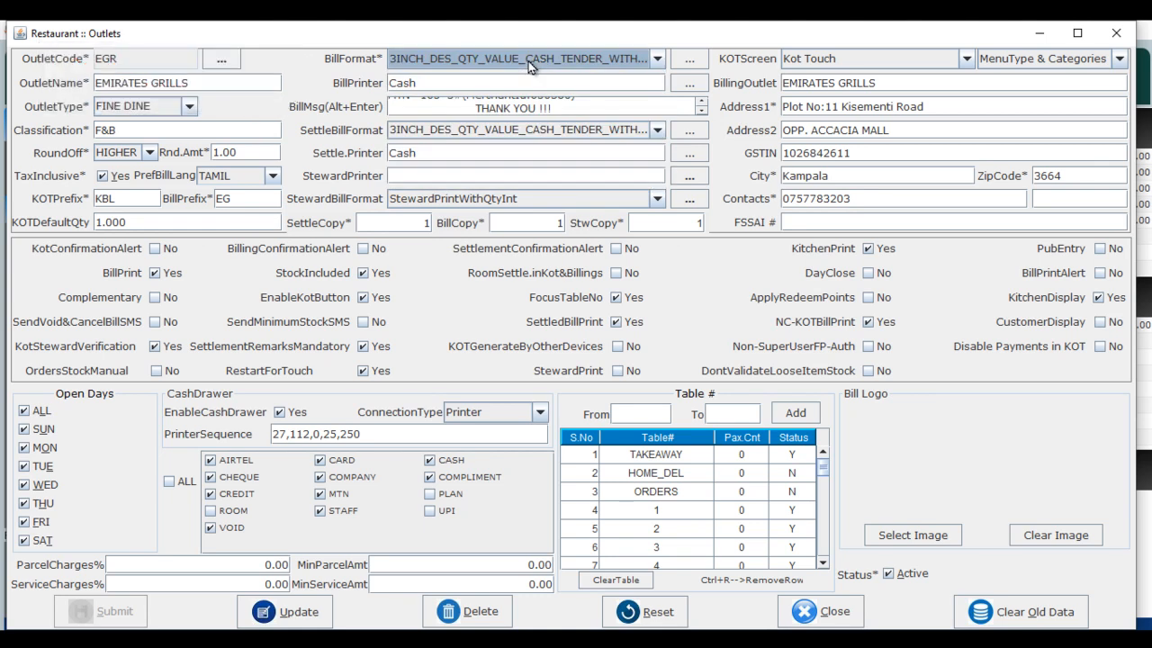
- Examine the outlet's KOT screen options, keeping Kot Touch, and close the outlet form
{"action": "left_click", "coordinate": [816, 61]}
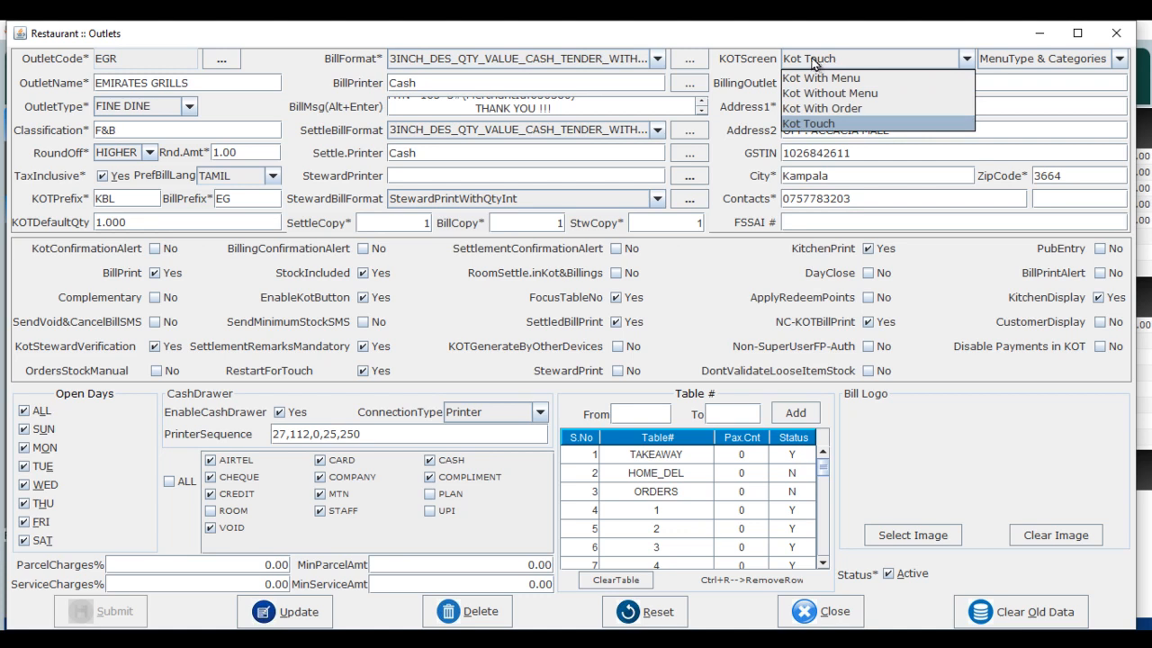
{"action": "left_click", "coordinate": [854, 57]}
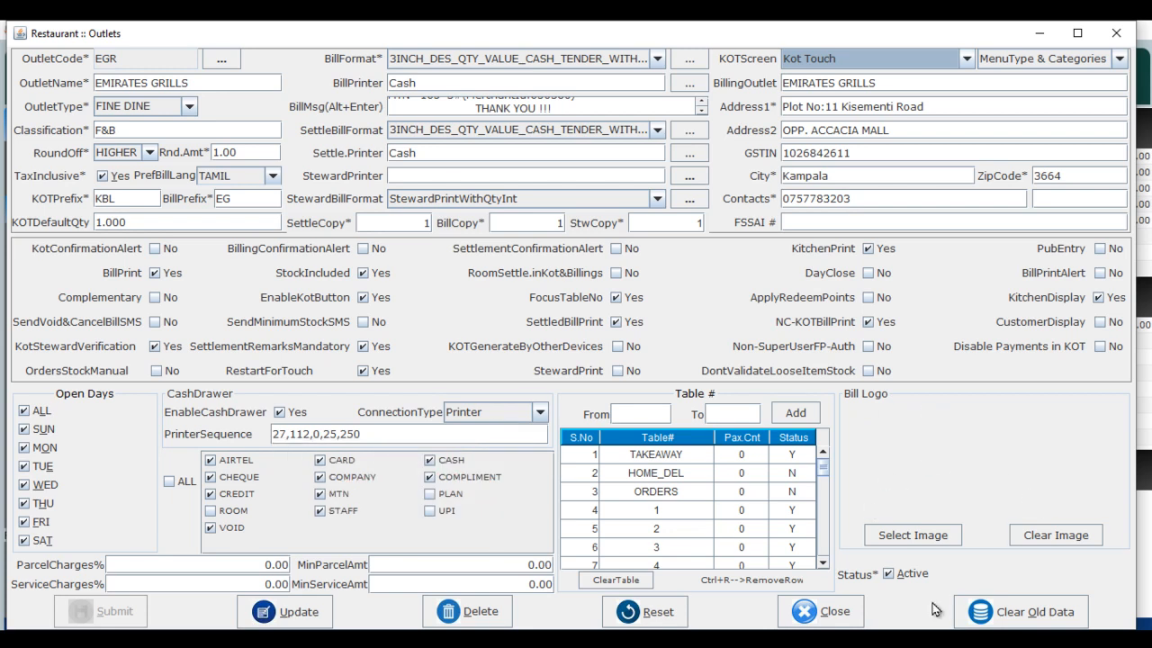
{"action": "left_click", "coordinate": [824, 611]}
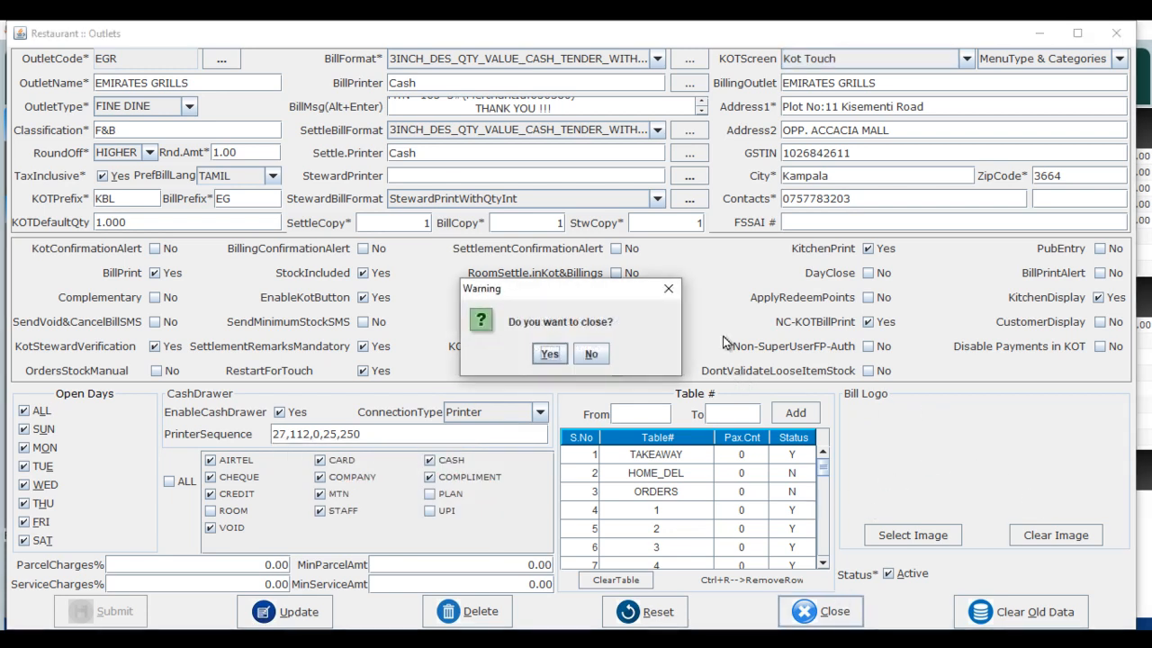
{"action": "left_click", "coordinate": [549, 354]}
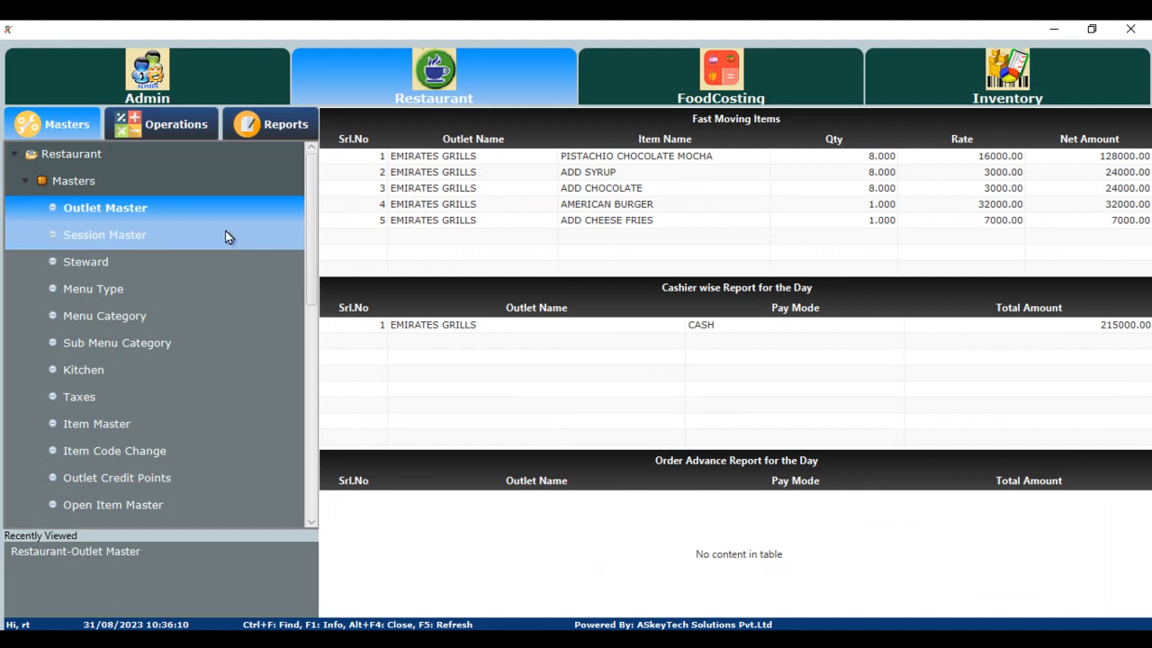
- Load the BREAK FAST session in the Session Master to examine its timings and outlets, and close the form
{"action": "left_click", "coordinate": [212, 238]}
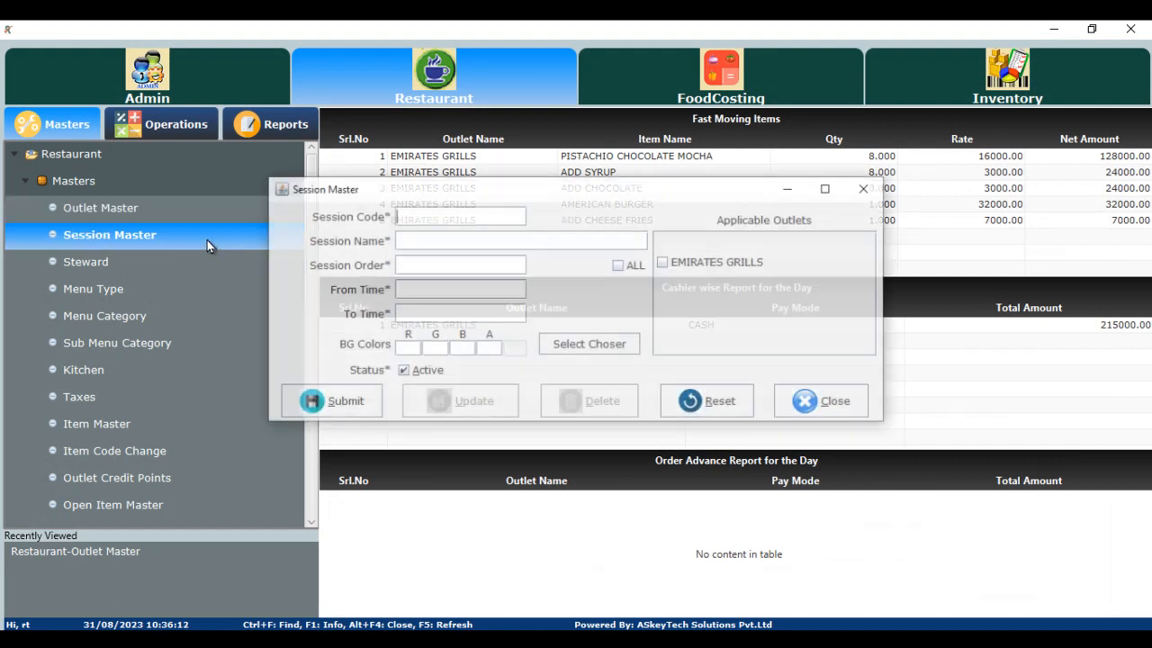
{"action": "key", "text": "ctrl+f"}
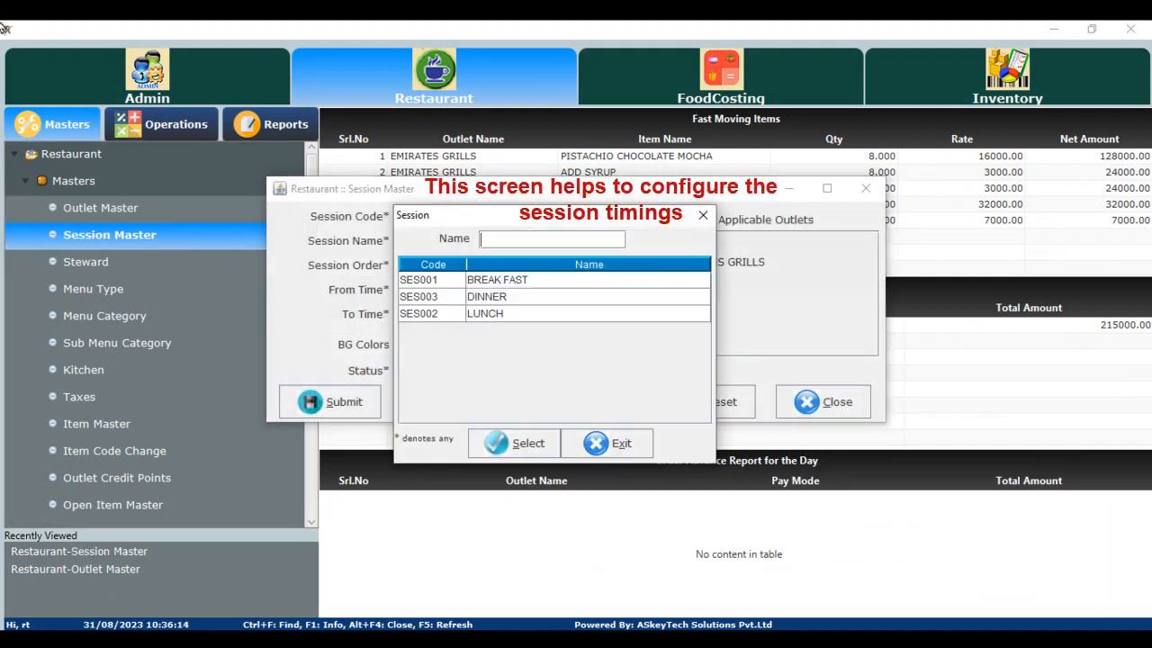
{"action": "left_click", "coordinate": [519, 279]}
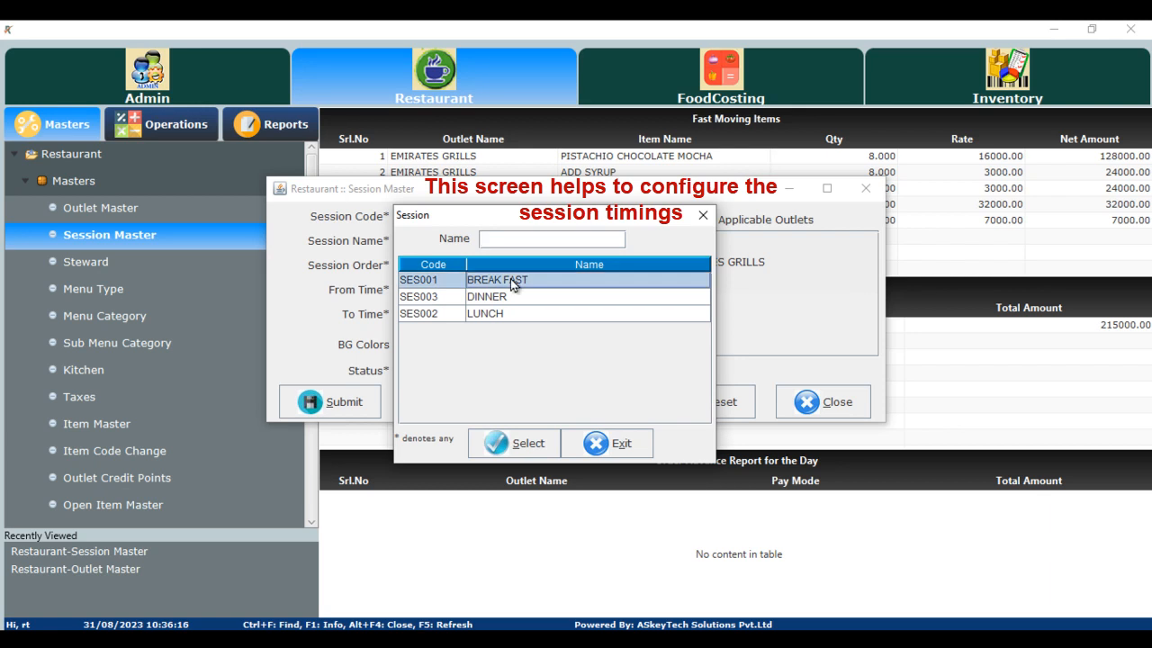
{"action": "left_click", "coordinate": [495, 440]}
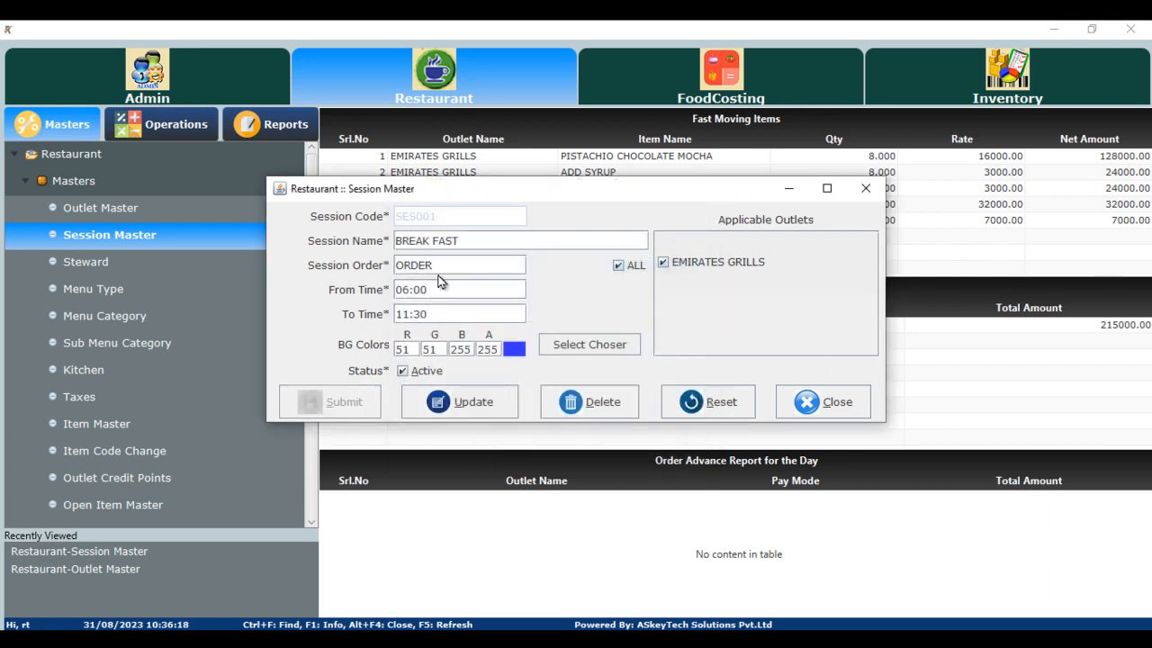
{"action": "left_click", "coordinate": [808, 382]}
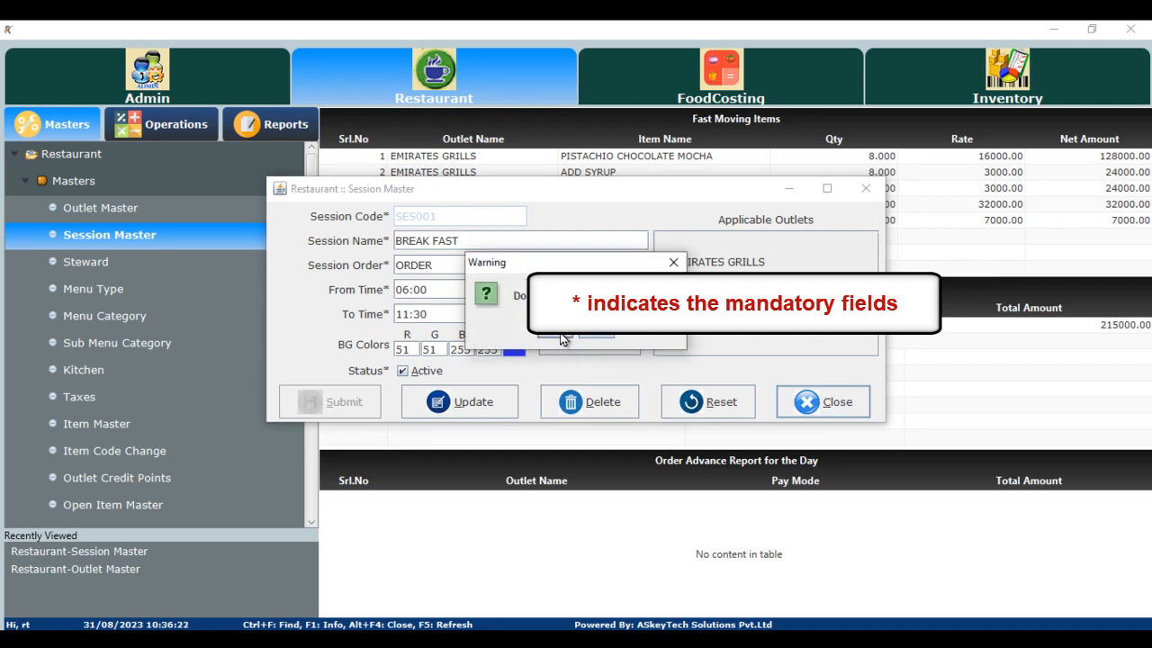
{"action": "left_click", "coordinate": [558, 333]}
- Look through the existing stewards in the Steward master, load one steward's profile, and close the form
{"action": "left_click", "coordinate": [140, 263]}
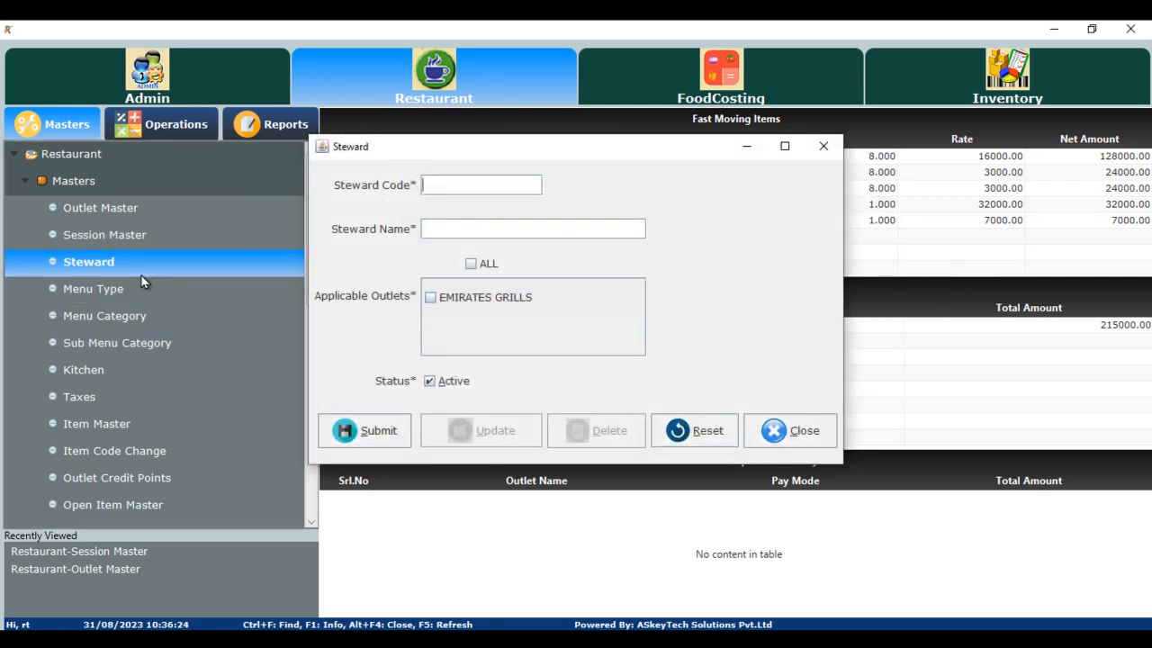
{"action": "key", "text": "ctrl+f"}
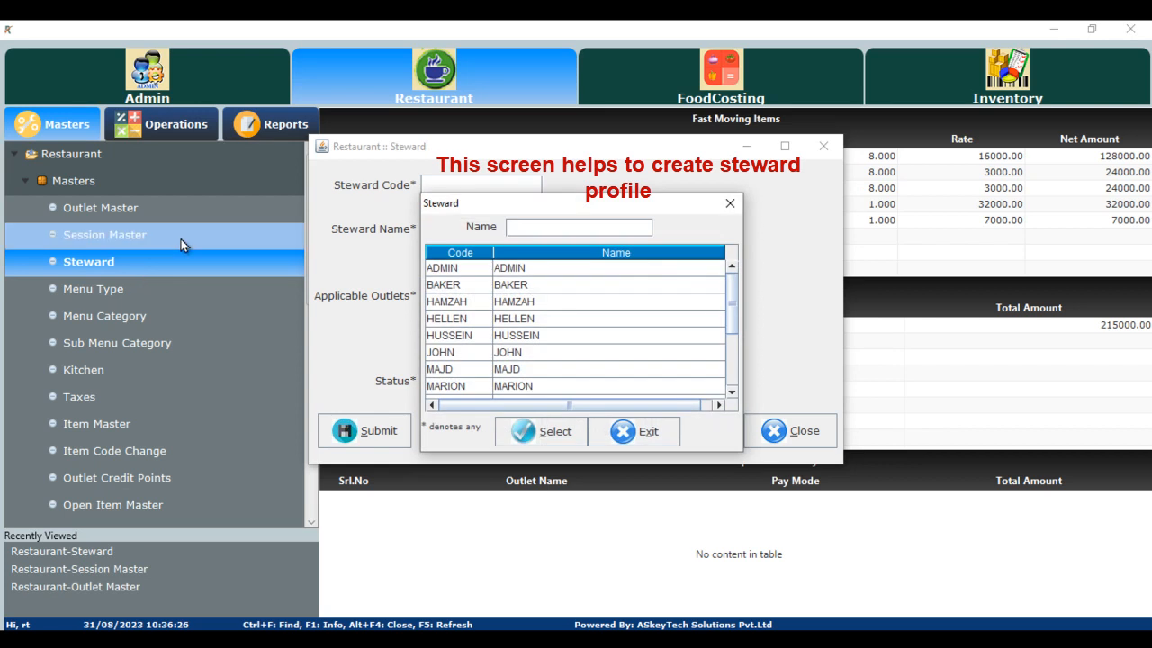
{"action": "scroll", "coordinate": [506, 310], "scroll_direction": "down", "scroll_amount": 3}
{"action": "scroll", "coordinate": [558, 351], "scroll_direction": "up", "scroll_amount": 3}
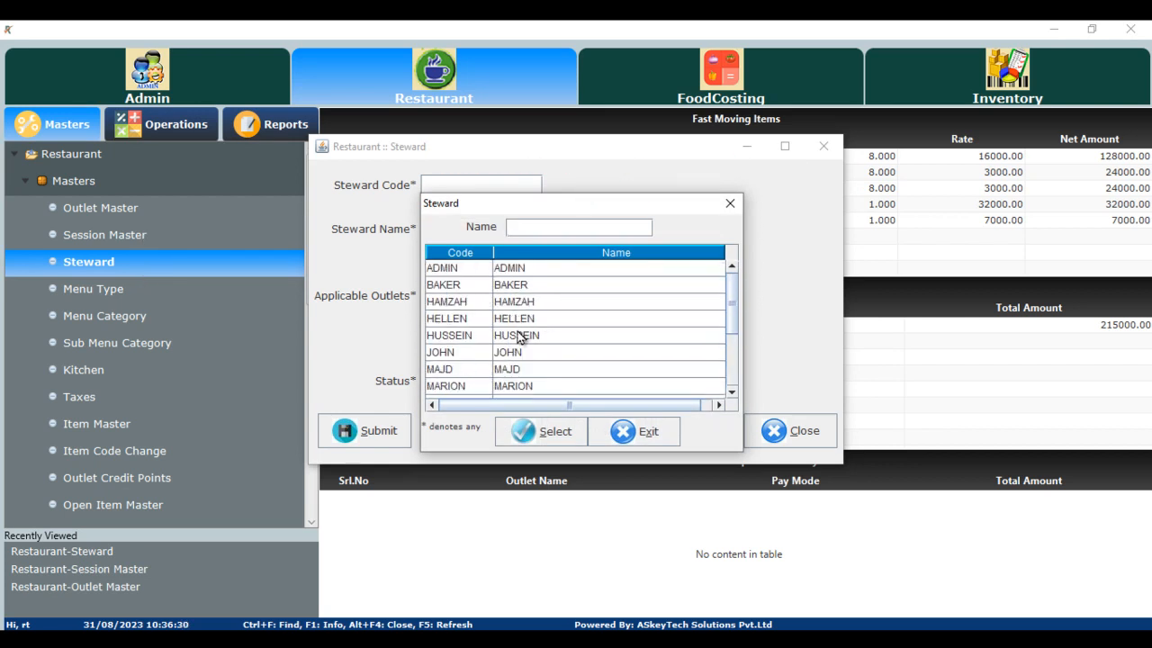
{"action": "left_click", "coordinate": [520, 335]}
{"action": "left_click", "coordinate": [538, 431]}
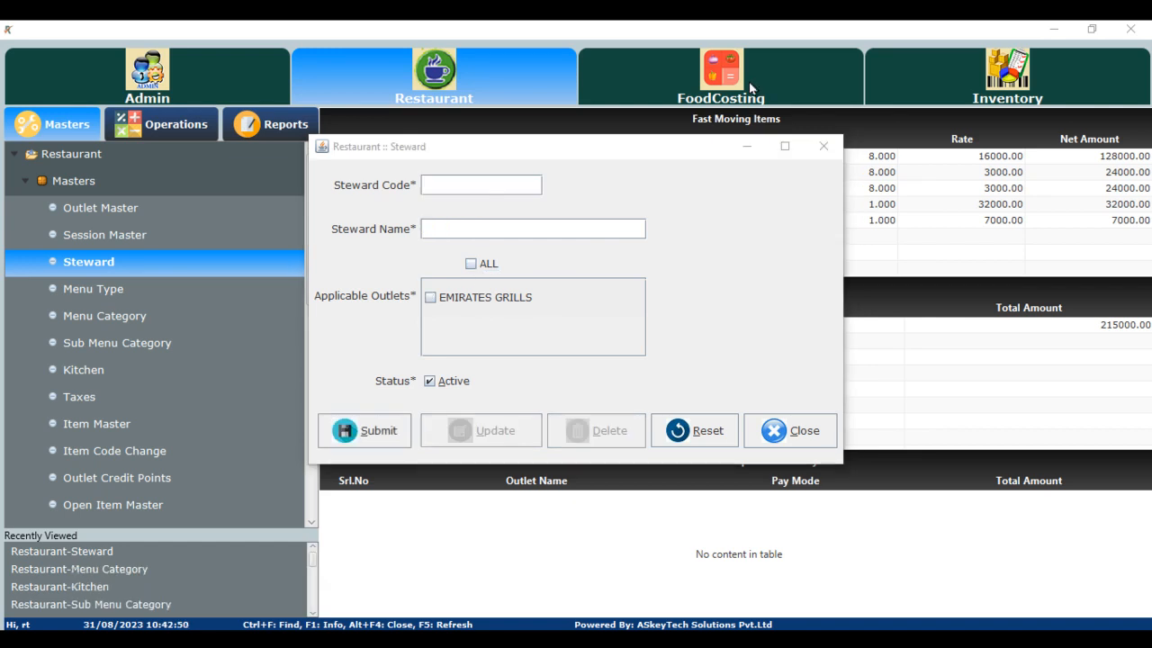
{"action": "left_click", "coordinate": [796, 430]}
{"action": "left_click", "coordinate": [554, 328]}
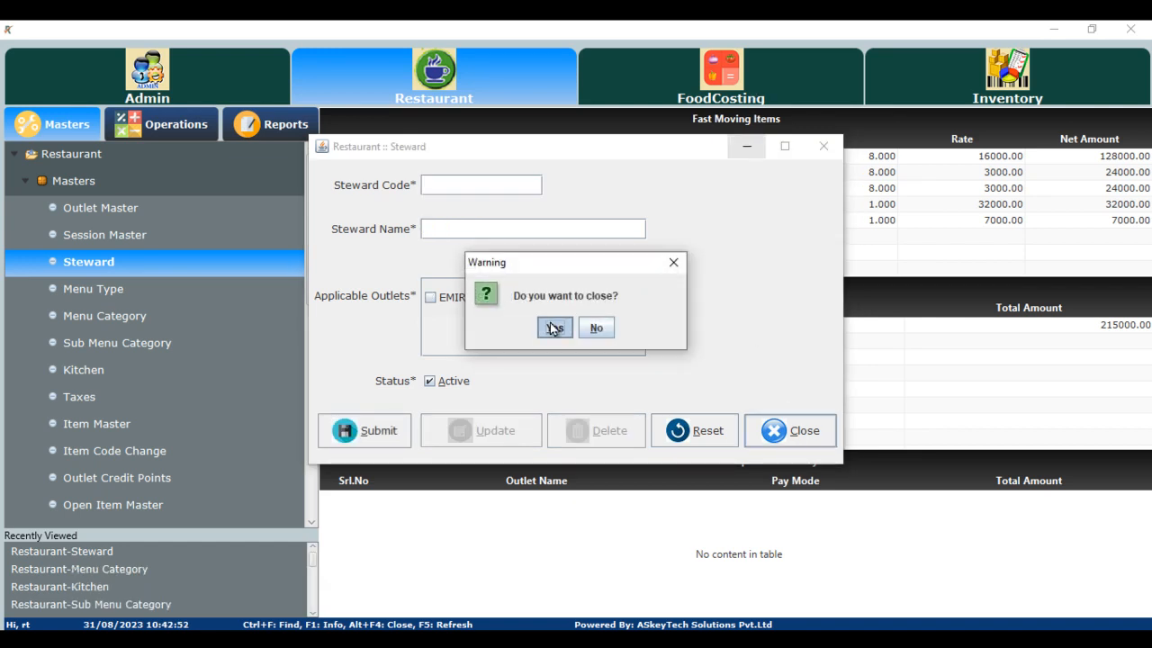
- Look through the existing menu types in the Menu Type master down to SMOKES and close the form
{"action": "left_click", "coordinate": [81, 301]}
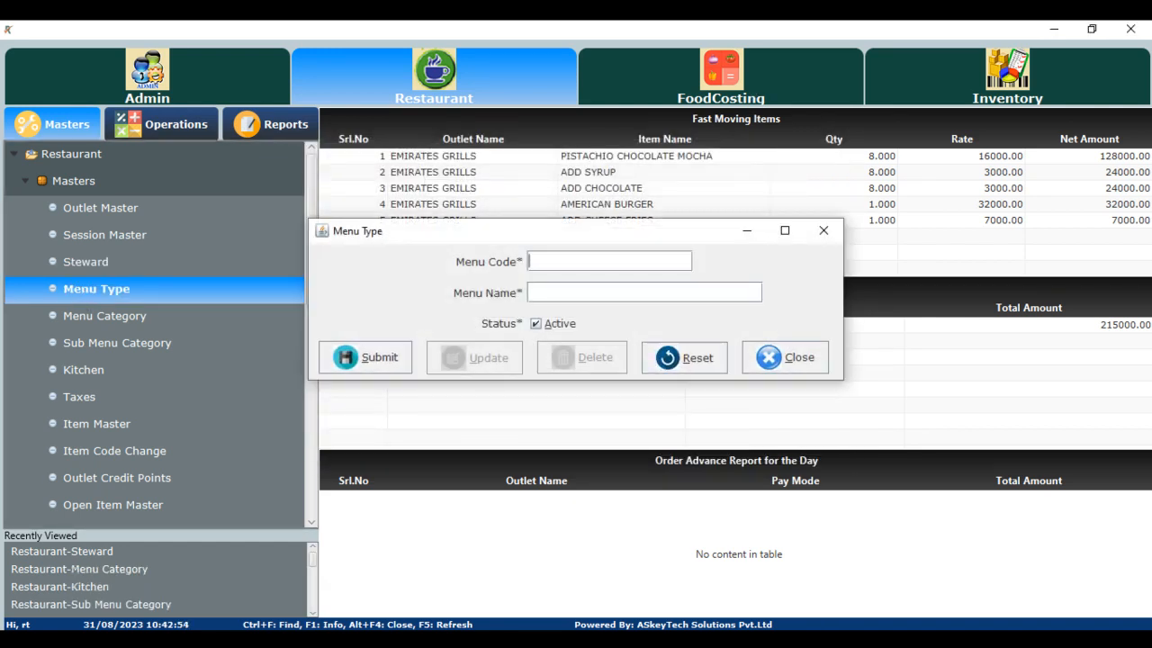
{"action": "key", "text": "ctrl+f"}
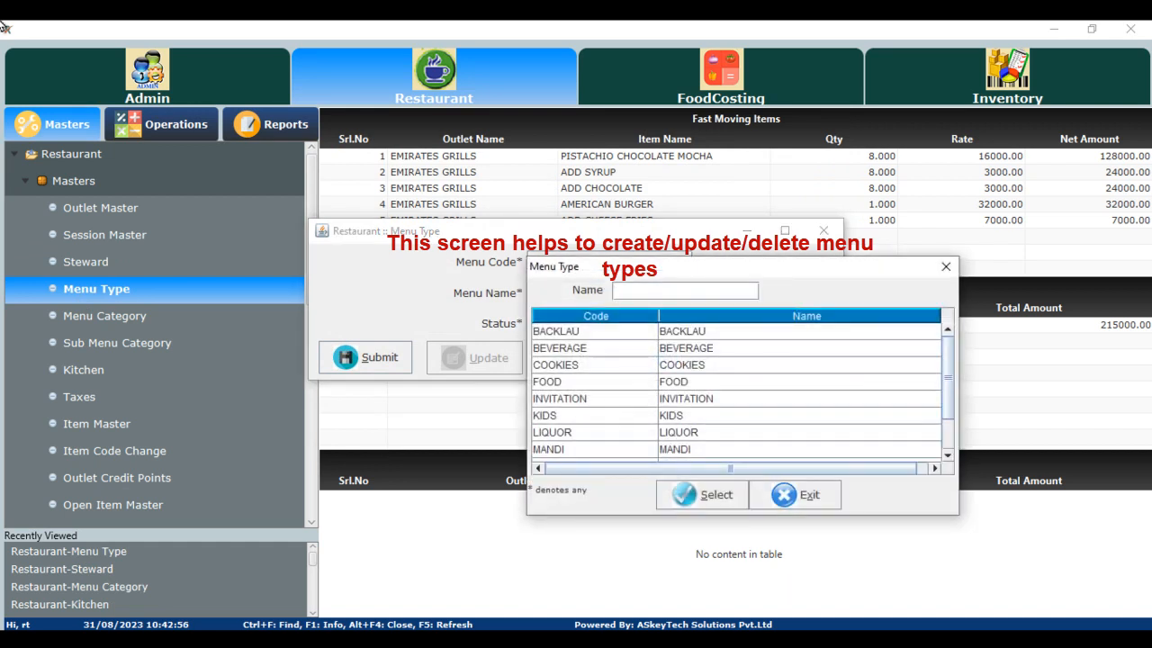
{"action": "key", "text": "Down"}
{"action": "key", "text": "Down"}
{"action": "key", "text": "Down"}
{"action": "key", "text": "Down"}
{"action": "key", "text": "Down"}
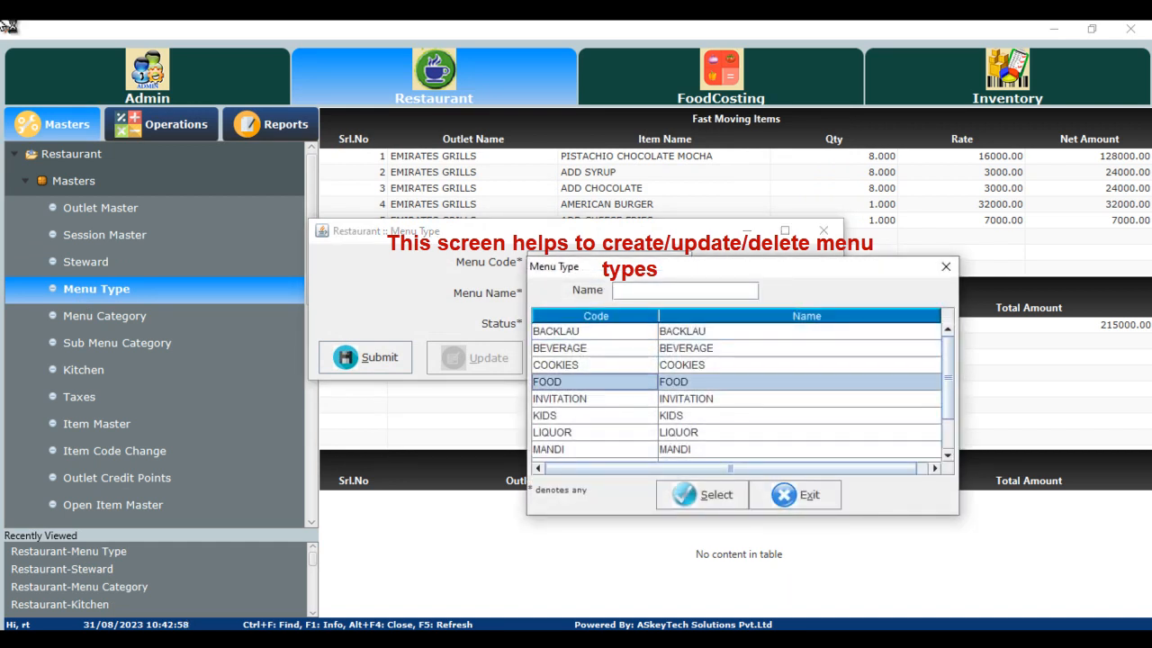
{"action": "key", "text": "Down"}
{"action": "key", "text": "Down"}
{"action": "key", "text": "Down"}
{"action": "key", "text": "Down"}
{"action": "key", "text": "Down"}
{"action": "key", "text": "Down"}
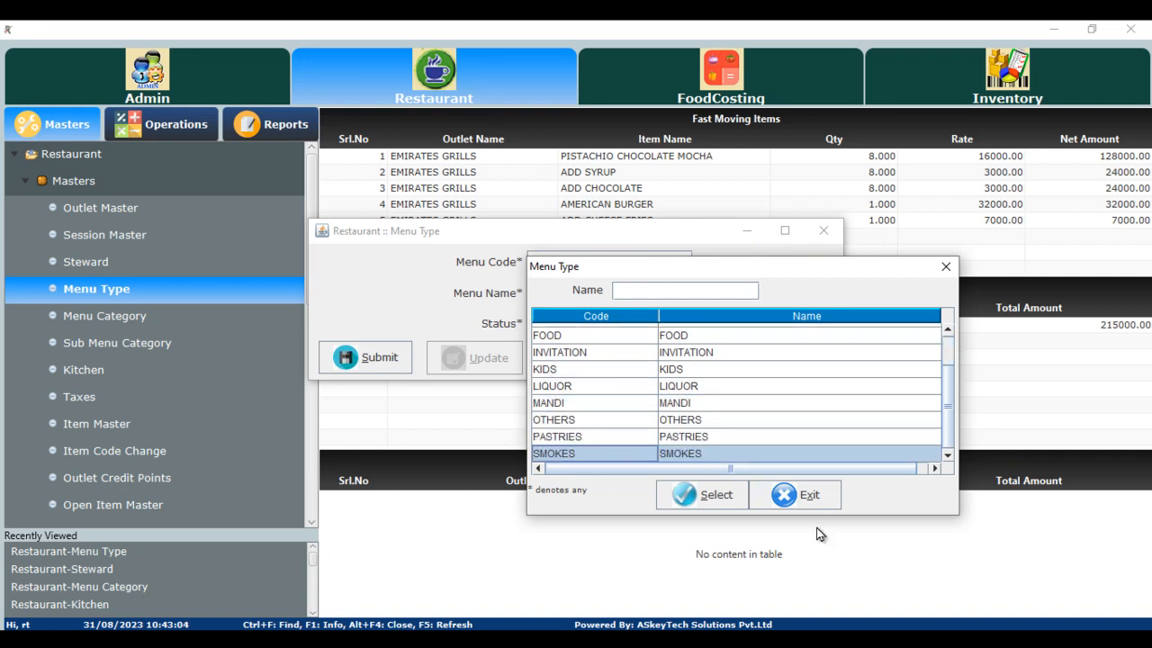
{"action": "left_click", "coordinate": [797, 495]}
{"action": "left_click", "coordinate": [794, 360]}
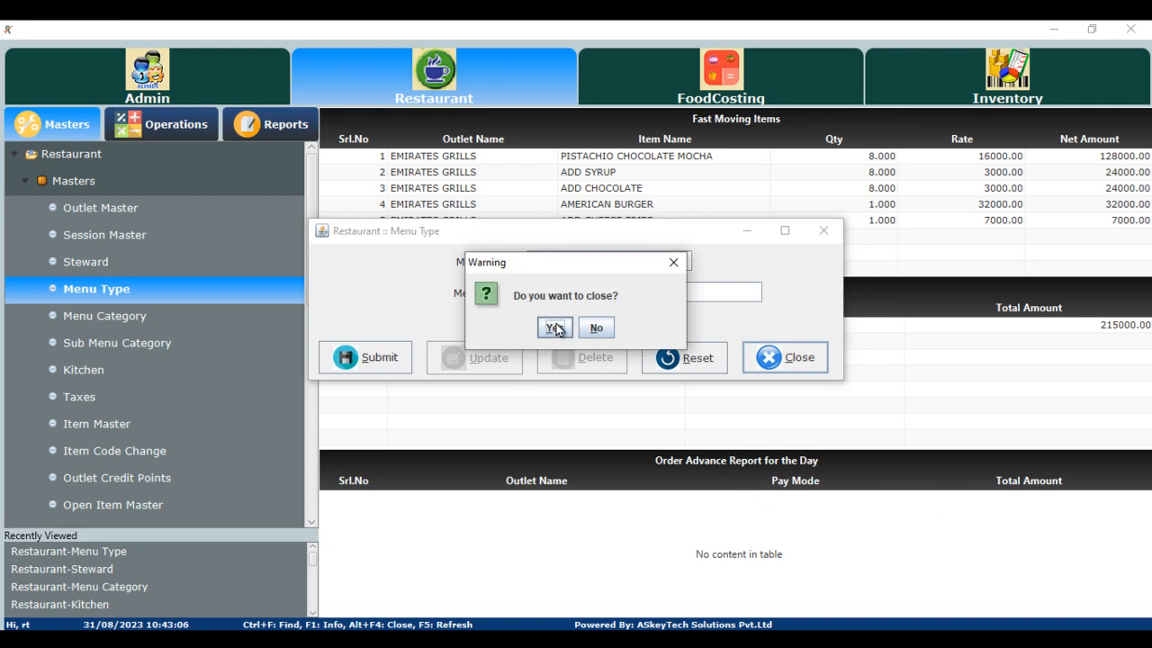
{"action": "left_click", "coordinate": [555, 330]}
- Look through the existing main menu categories down to FLAVORED ICED LATTES and close the Menu Category form
{"action": "left_click", "coordinate": [211, 317]}
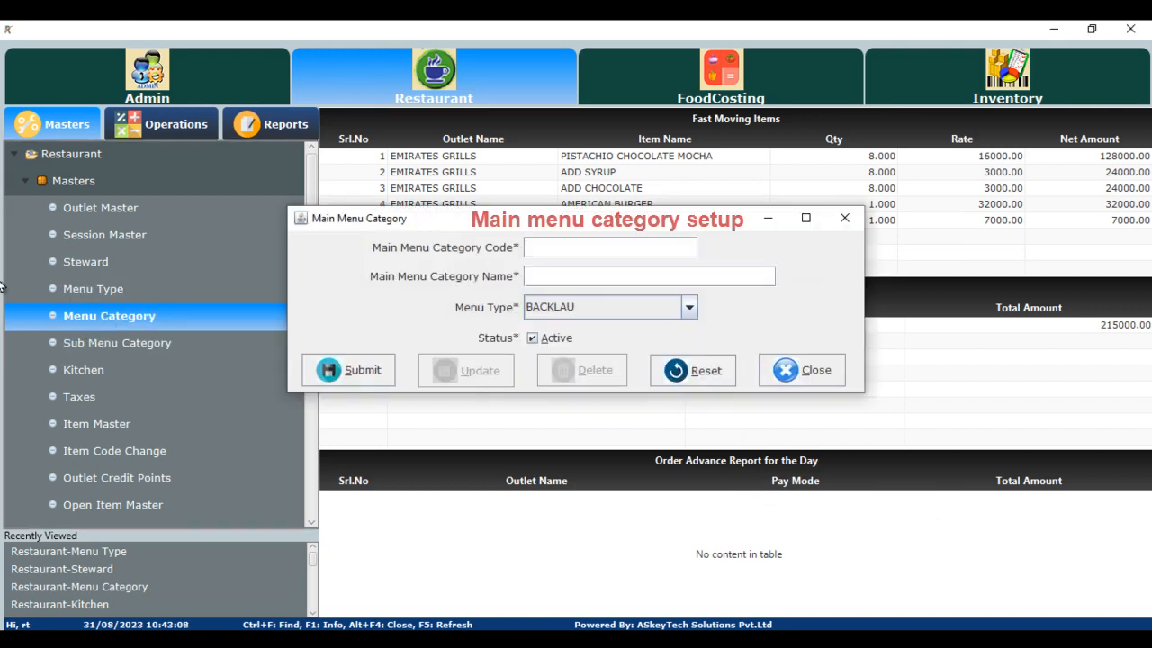
{"action": "key", "text": "F1"}
{"action": "key", "text": "Down"}
{"action": "key", "text": "Down"}
{"action": "key", "text": "Down"}
{"action": "key", "text": "Down"}
{"action": "key", "text": "Down"}
{"action": "key", "text": "Down"}
{"action": "key", "text": "Down"}
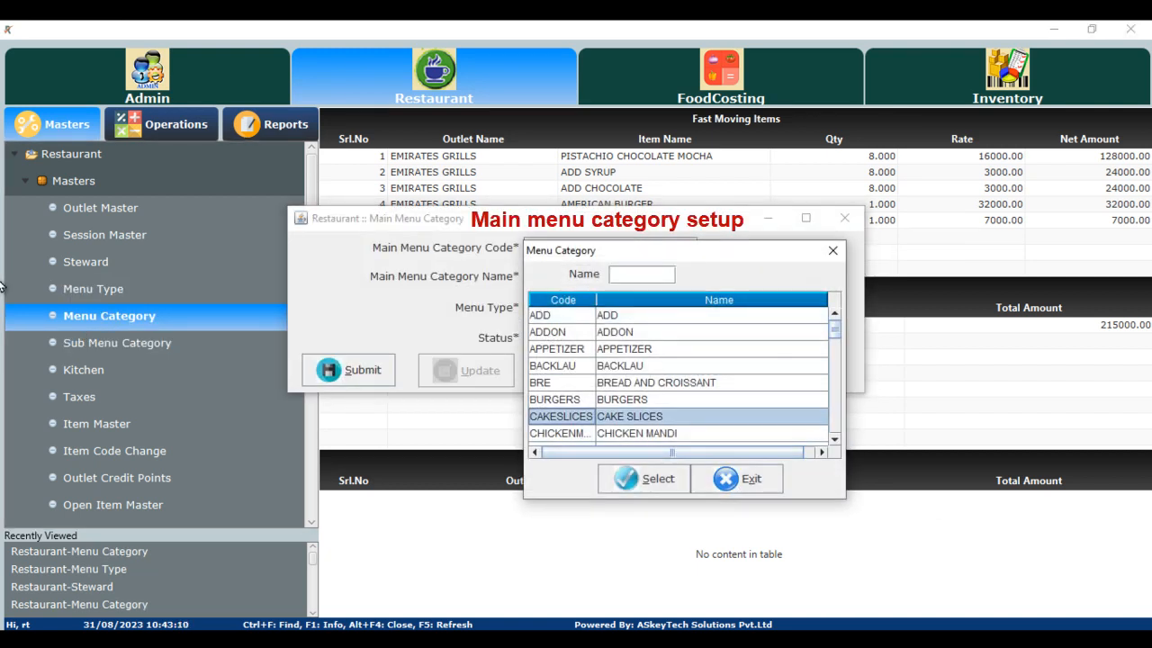
{"action": "key", "text": "Down"}
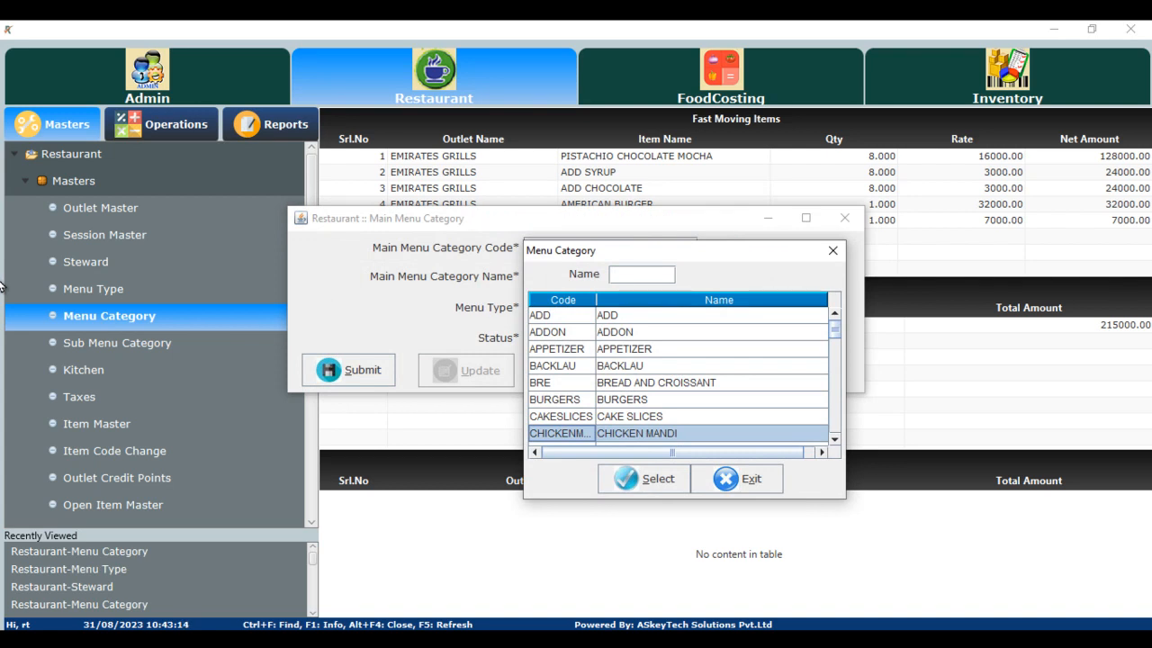
{"action": "key", "text": "Down"}
{"action": "key", "text": "Down"}
{"action": "key", "text": "Down"}
{"action": "key", "text": "Down"}
{"action": "key", "text": "Down"}
{"action": "key", "text": "Down"}
{"action": "key", "text": "Down"}
{"action": "key", "text": "Down"}
{"action": "key", "text": "Down"}
{"action": "key", "text": "Down"}
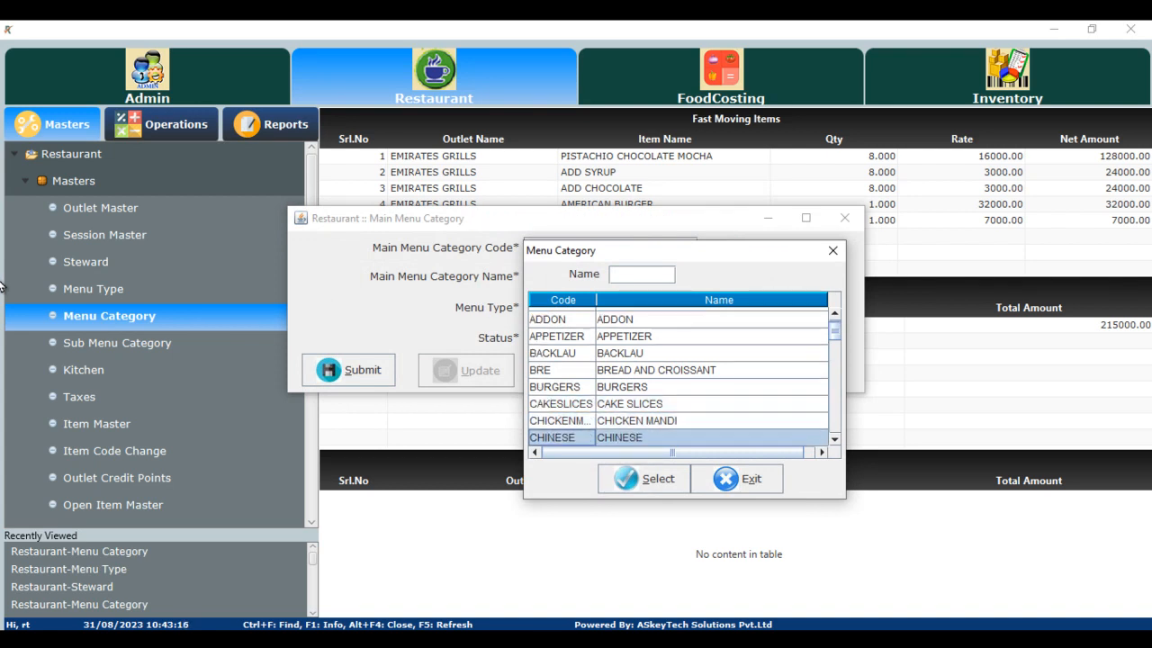
{"action": "key", "text": "Down"}
{"action": "key", "text": "Down"}
{"action": "key", "text": "Down"}
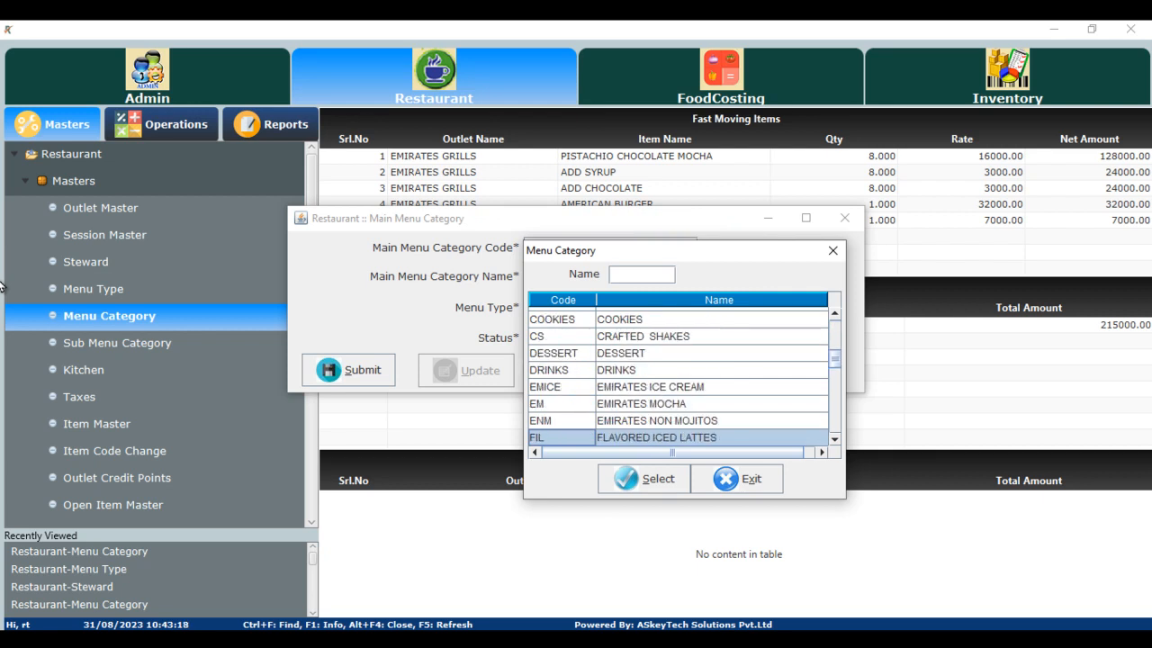
{"action": "left_click", "coordinate": [753, 488]}
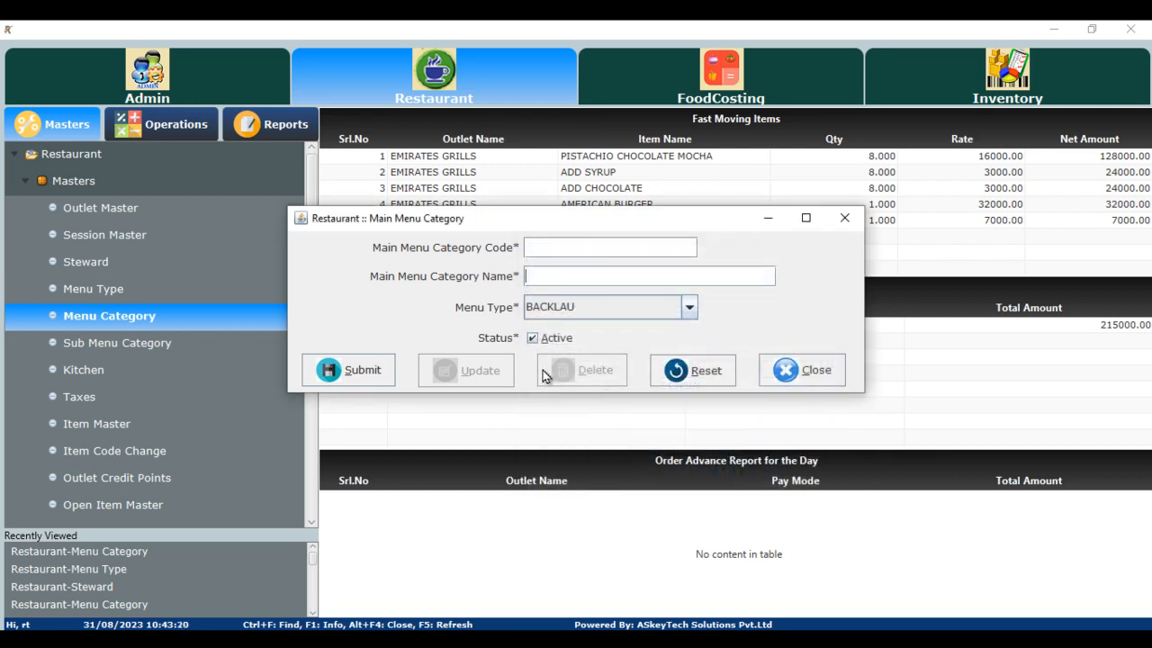
{"action": "left_click", "coordinate": [806, 378]}
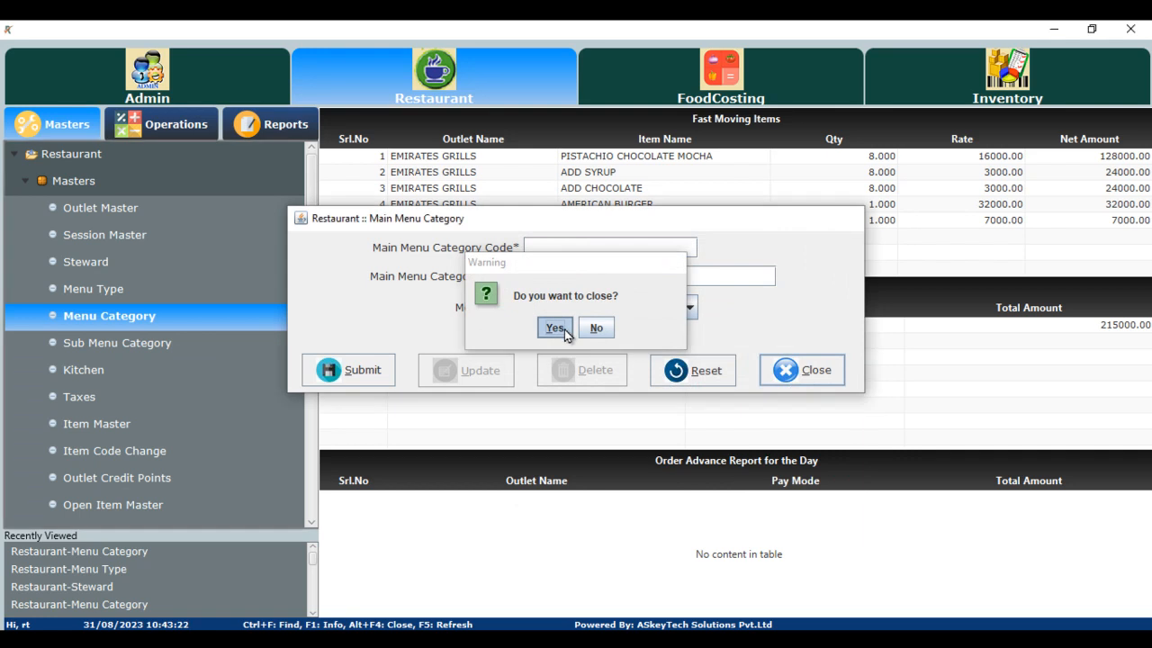
{"action": "left_click", "coordinate": [564, 329]}
- Look through the existing kitchens in the Kitchen master down to SANDWICH KITCHEN and leave the list without loading one
{"action": "left_click", "coordinate": [179, 369]}
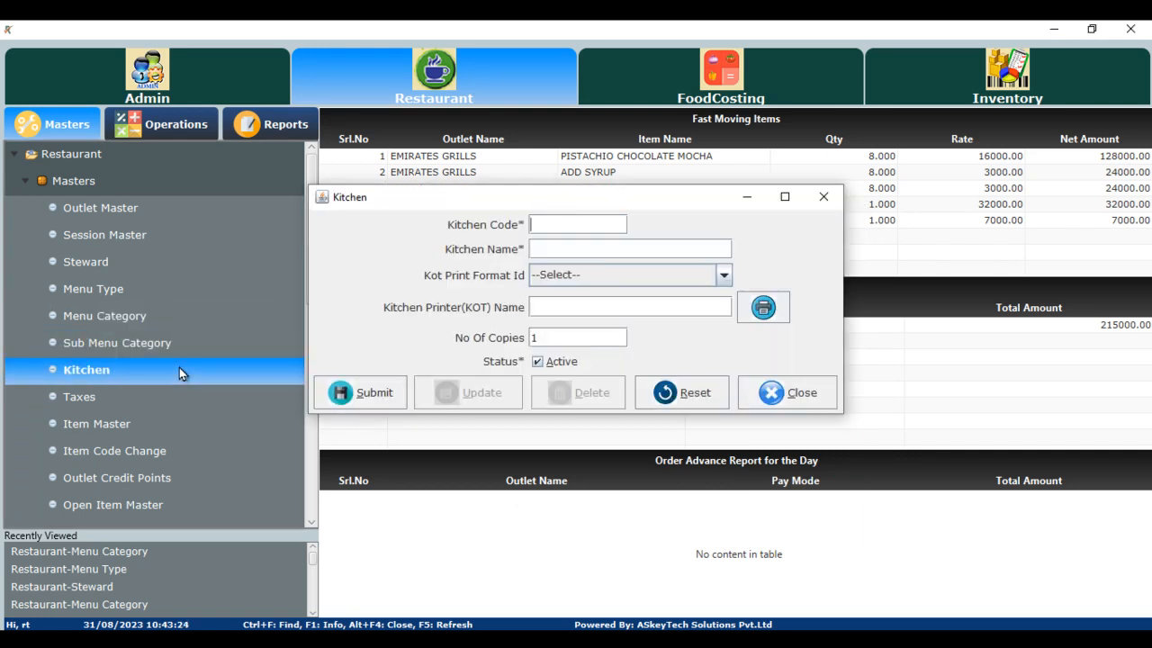
{"action": "key", "text": "ctrl+f"}
{"action": "key", "text": "Down"}
{"action": "key", "text": "Down"}
{"action": "key", "text": "Down"}
{"action": "key", "text": "Down"}
{"action": "key", "text": "Down"}
{"action": "key", "text": "Down"}
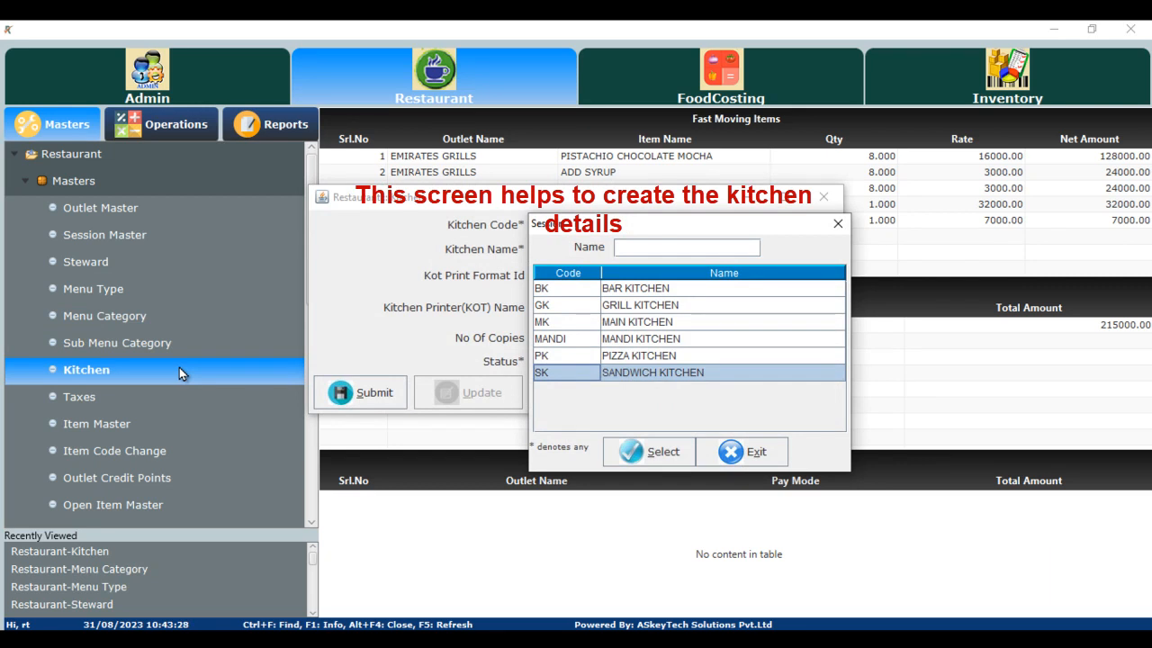
{"action": "left_click", "coordinate": [751, 453]}
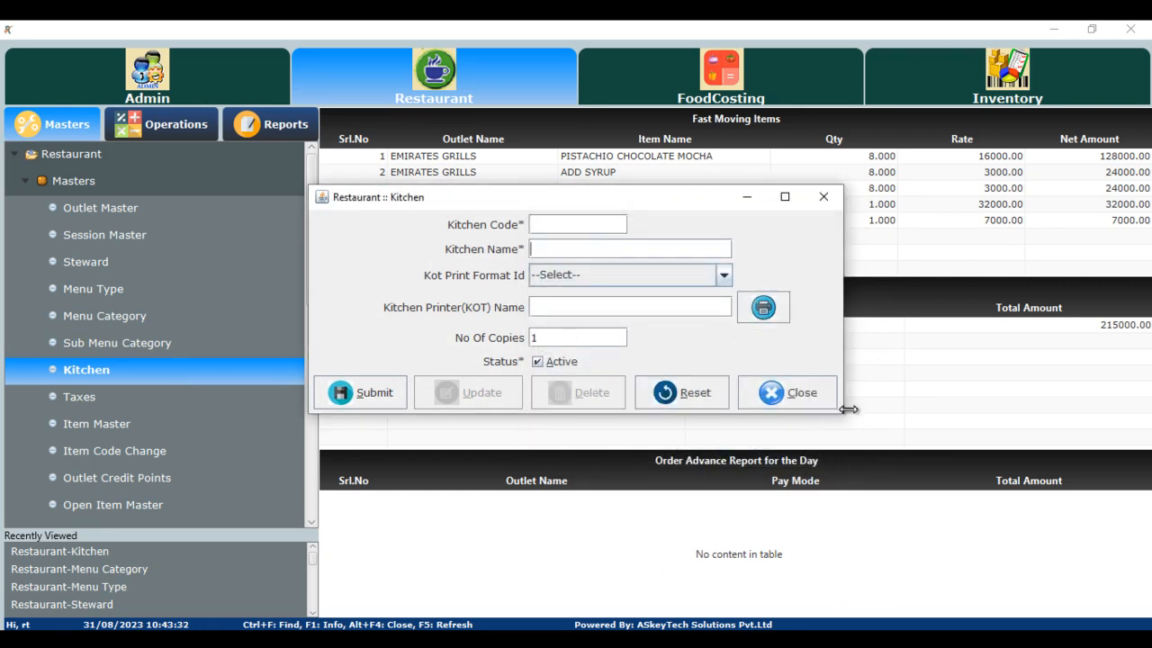
- Examine the KOT print format options available for a kitchen and close the Kitchen form
{"action": "left_click", "coordinate": [668, 280]}
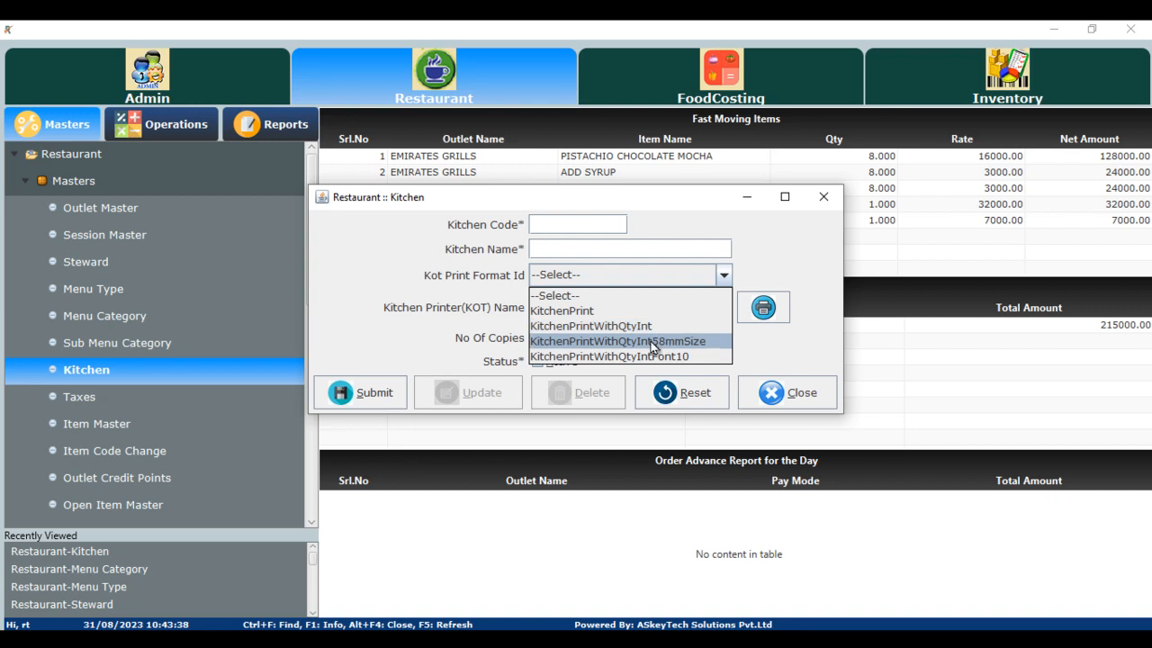
{"action": "left_click", "coordinate": [784, 401]}
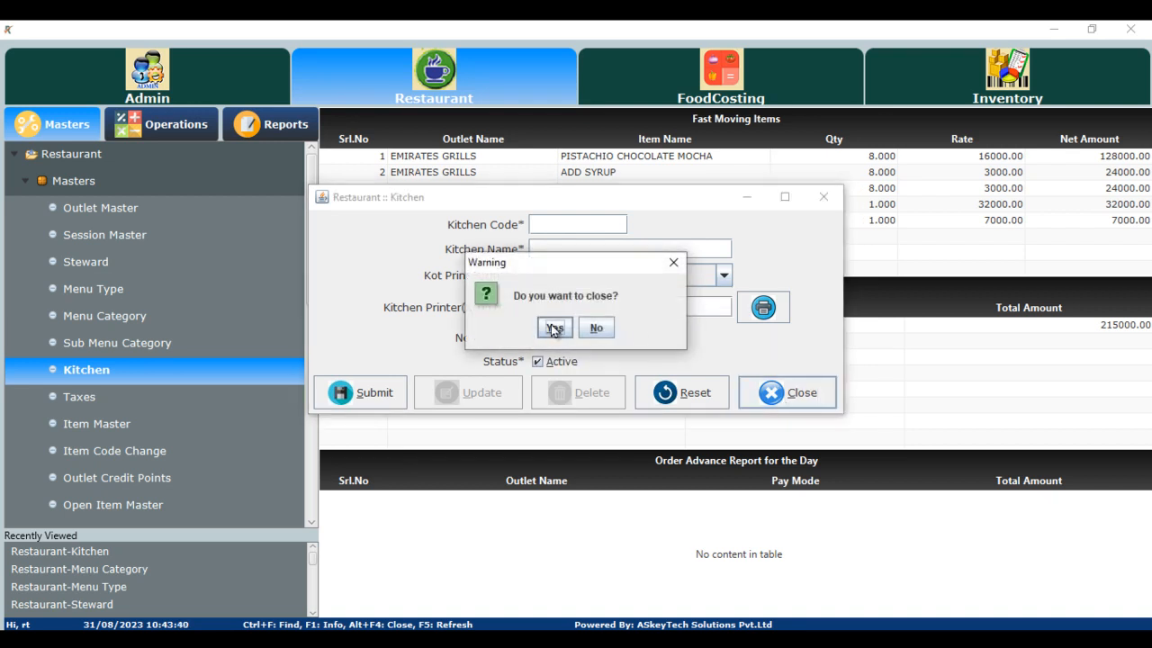
{"action": "left_click", "coordinate": [555, 327]}
- Examine the fields of the Taxes master and close the form
{"action": "left_click", "coordinate": [169, 397]}
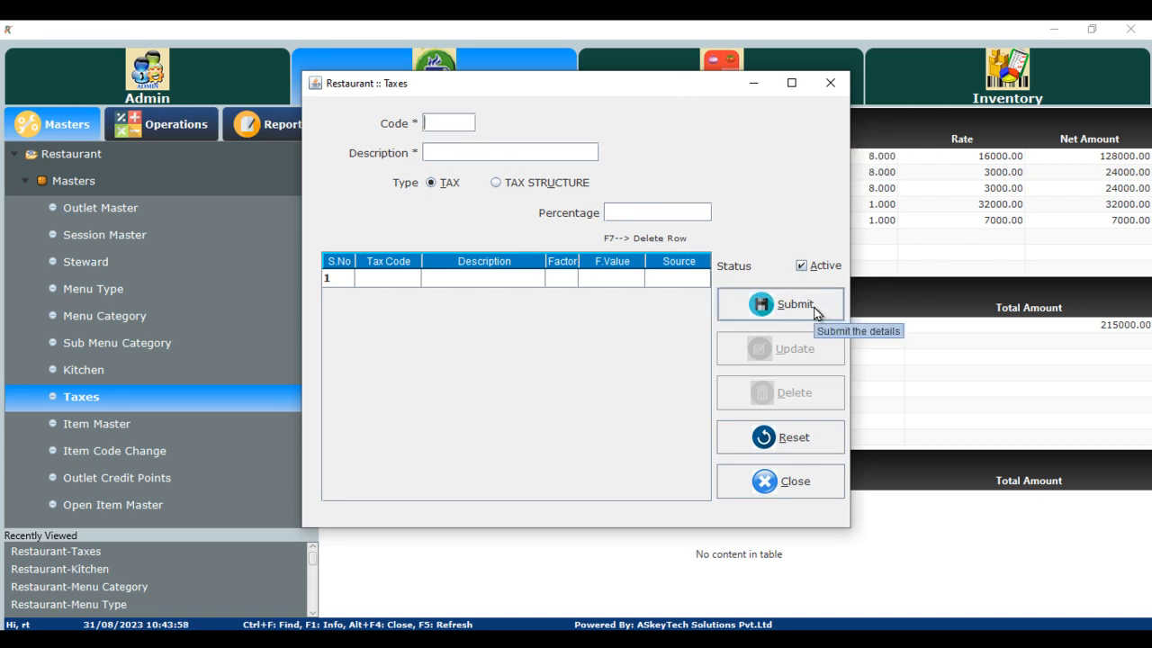
{"action": "left_click", "coordinate": [738, 491]}
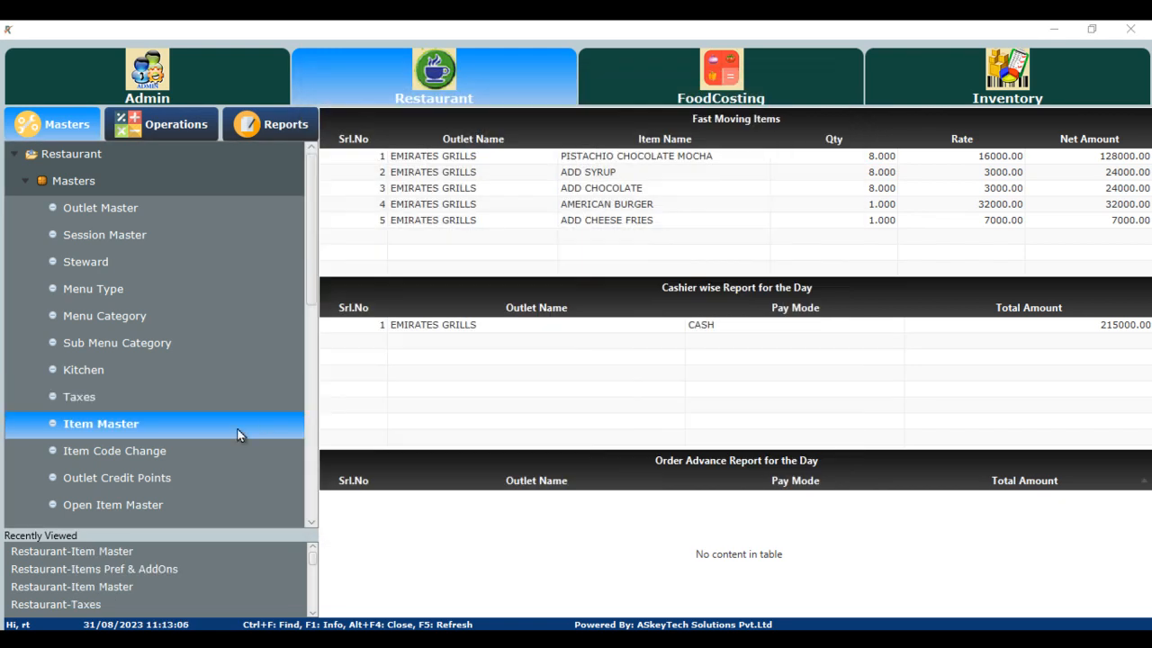
- Find ARBIAN GRILLED KABAB in the Item Master by searching for "ar" and load its details
{"action": "double_click", "coordinate": [232, 429]}
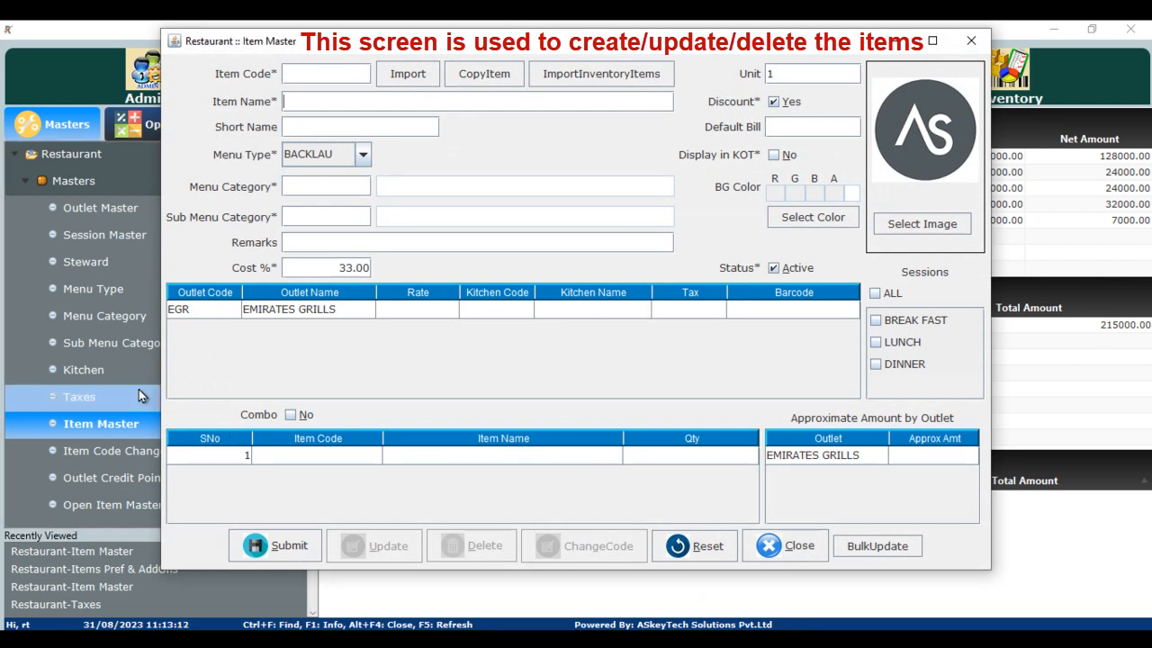
{"action": "key", "text": "ctrl+f"}
{"action": "type", "text": "ar"}
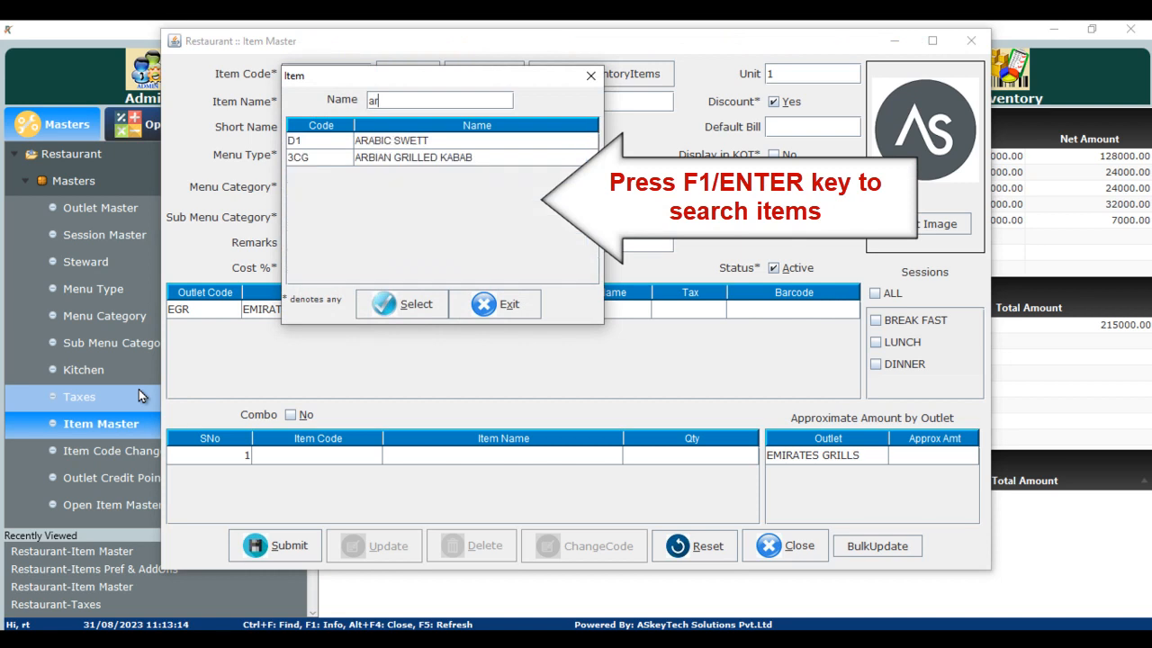
{"action": "left_click", "coordinate": [363, 157]}
{"action": "left_click", "coordinate": [417, 303]}
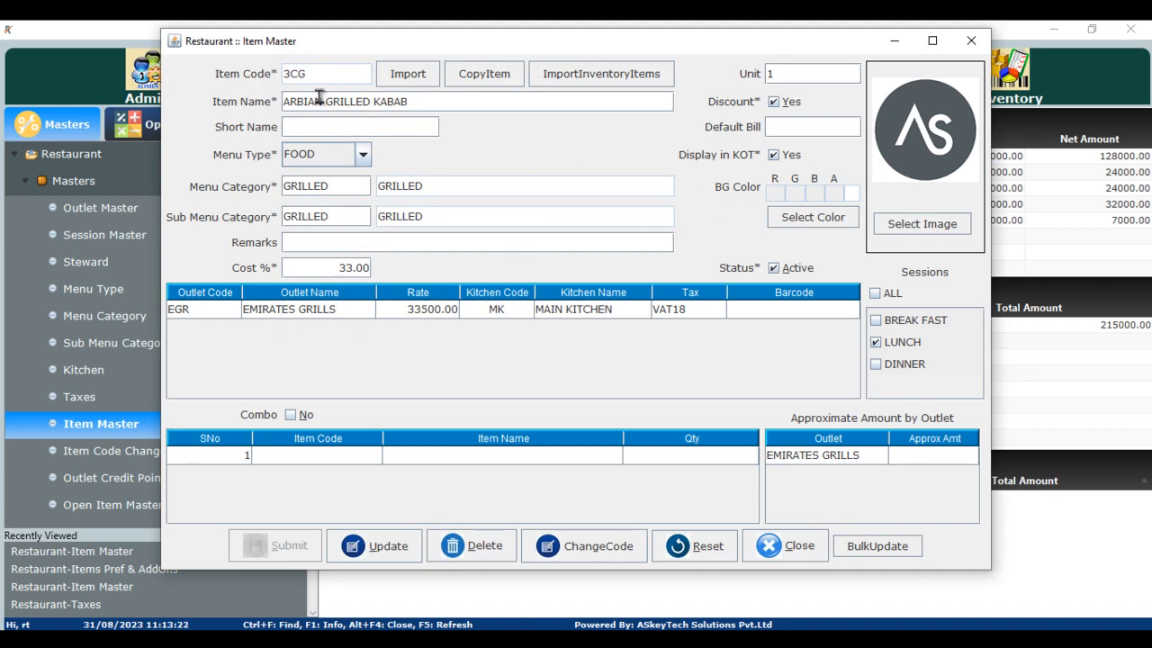
- Look through the menu types that can be assigned to the loaded item
{"action": "left_click", "coordinate": [331, 156]}
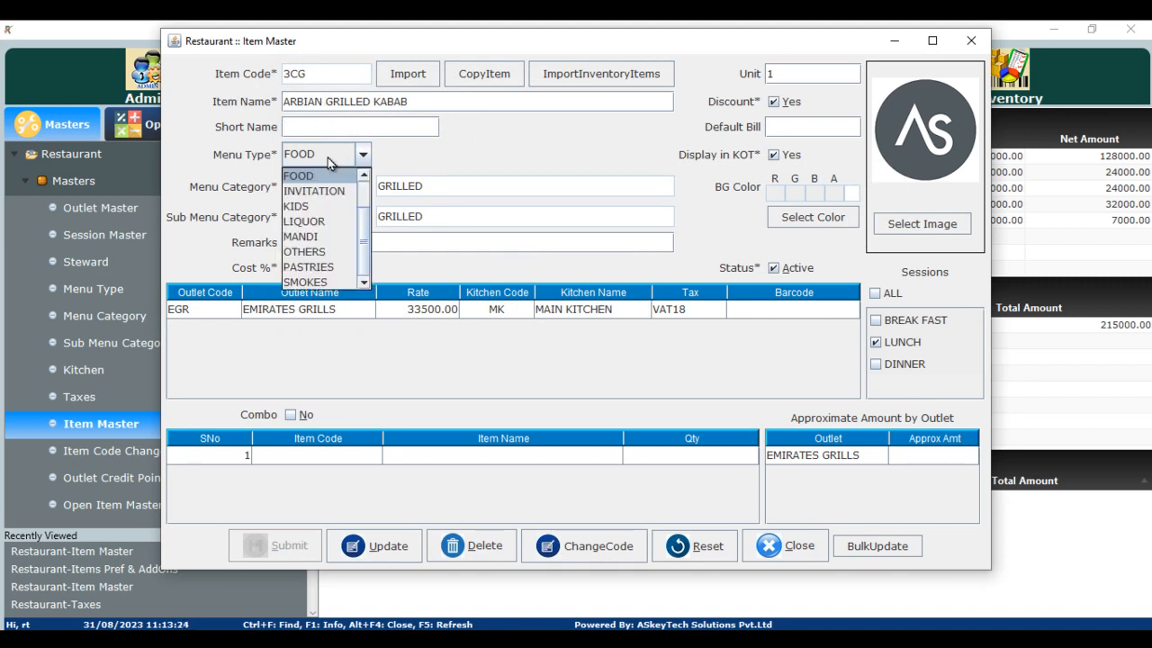
{"action": "scroll", "coordinate": [337, 207], "scroll_direction": "up", "scroll_amount": 1}
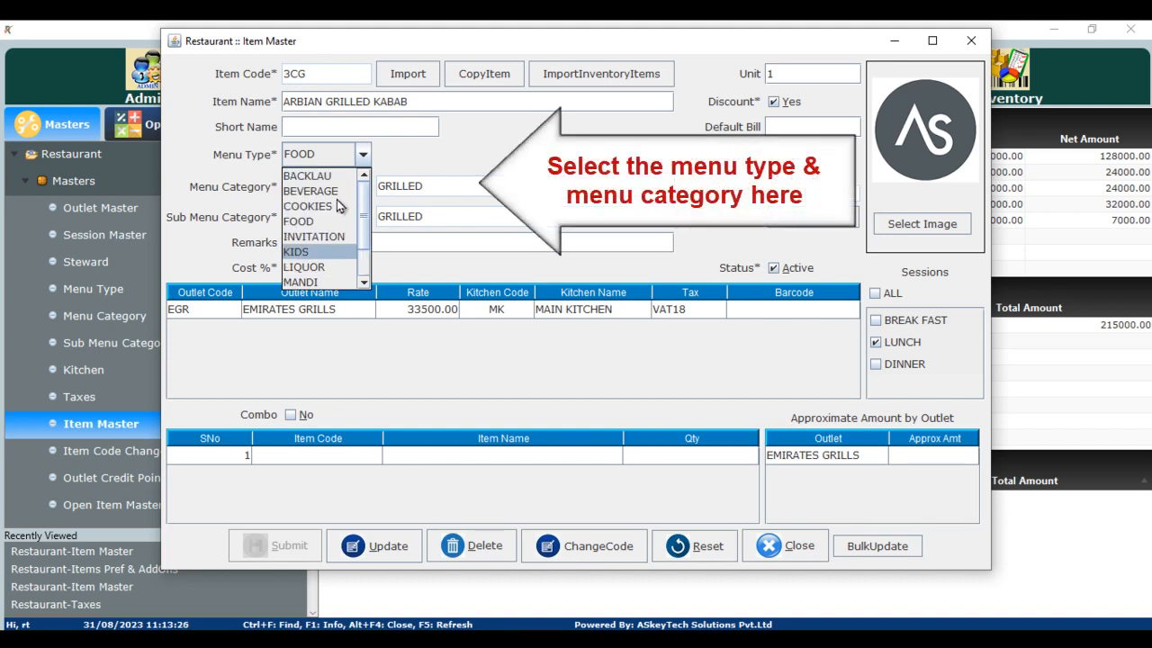
{"action": "left_click", "coordinate": [284, 161]}
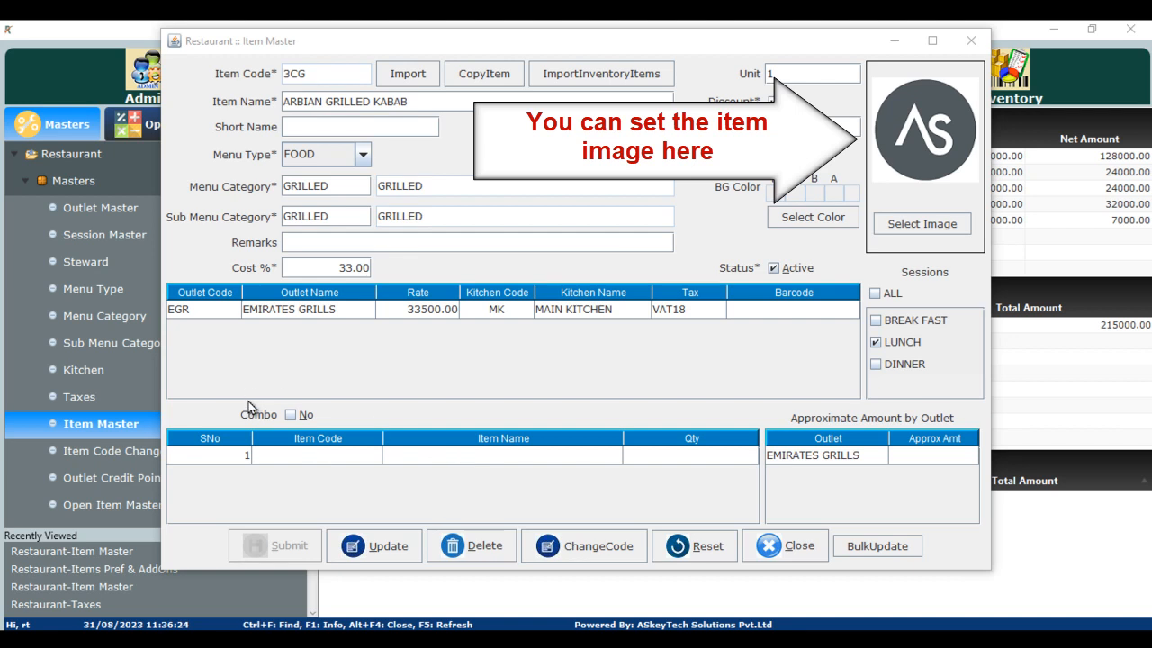
- Try marking the loaded item as a combo, and reset the Item Master form
{"action": "left_click", "coordinate": [290, 415]}
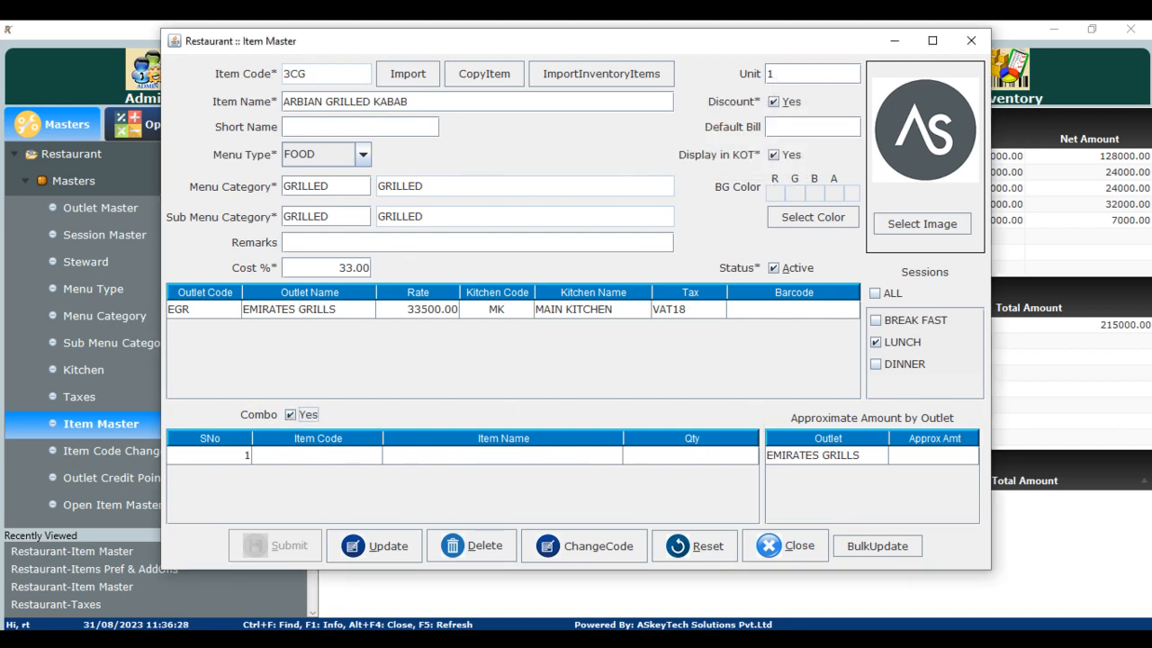
{"action": "left_click", "coordinate": [697, 546]}
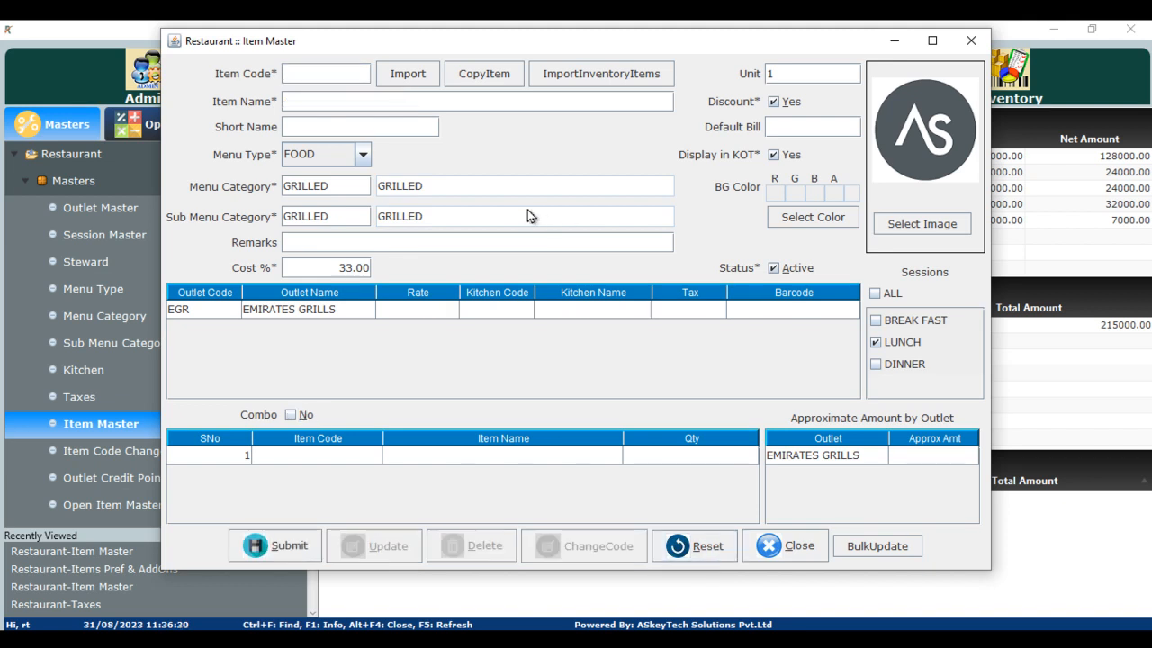
- Load the ADD CHEESE add-on item from the item list to examine its setup
{"action": "left_click", "coordinate": [385, 100]}
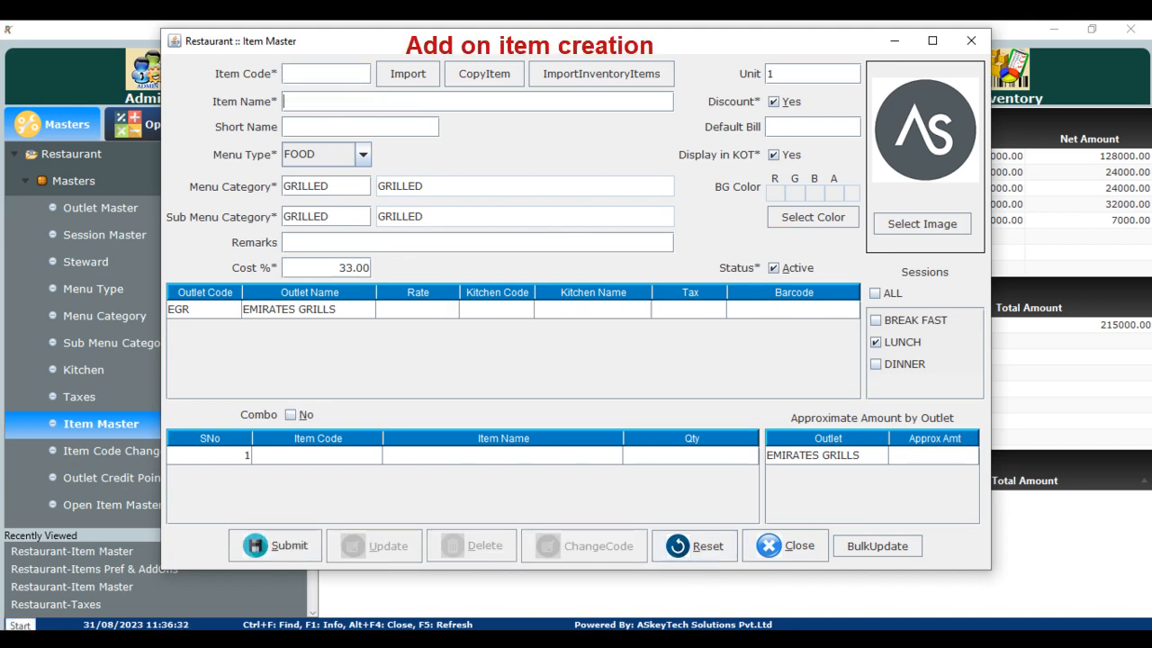
{"action": "key", "text": "F1"}
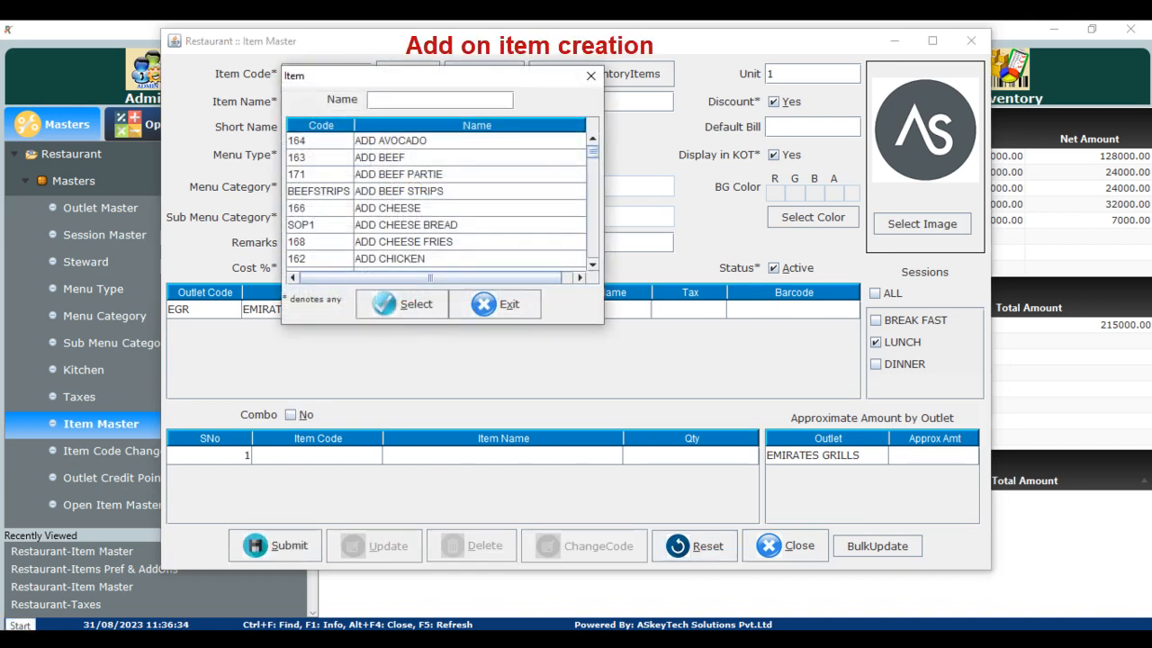
{"action": "left_click", "coordinate": [385, 208]}
{"action": "left_click", "coordinate": [376, 305]}
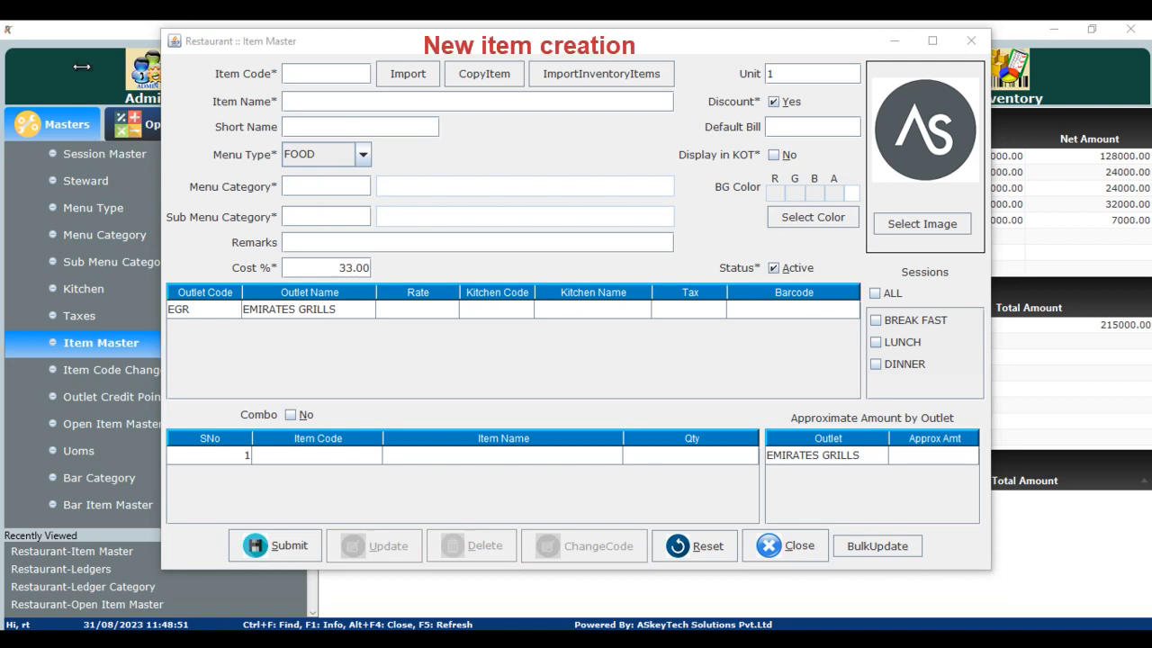
- Start a new item with the code VGS and the name VEGETABLE SALAD, keeping FOOD as its menu type
{"action": "left_click", "coordinate": [337, 70]}
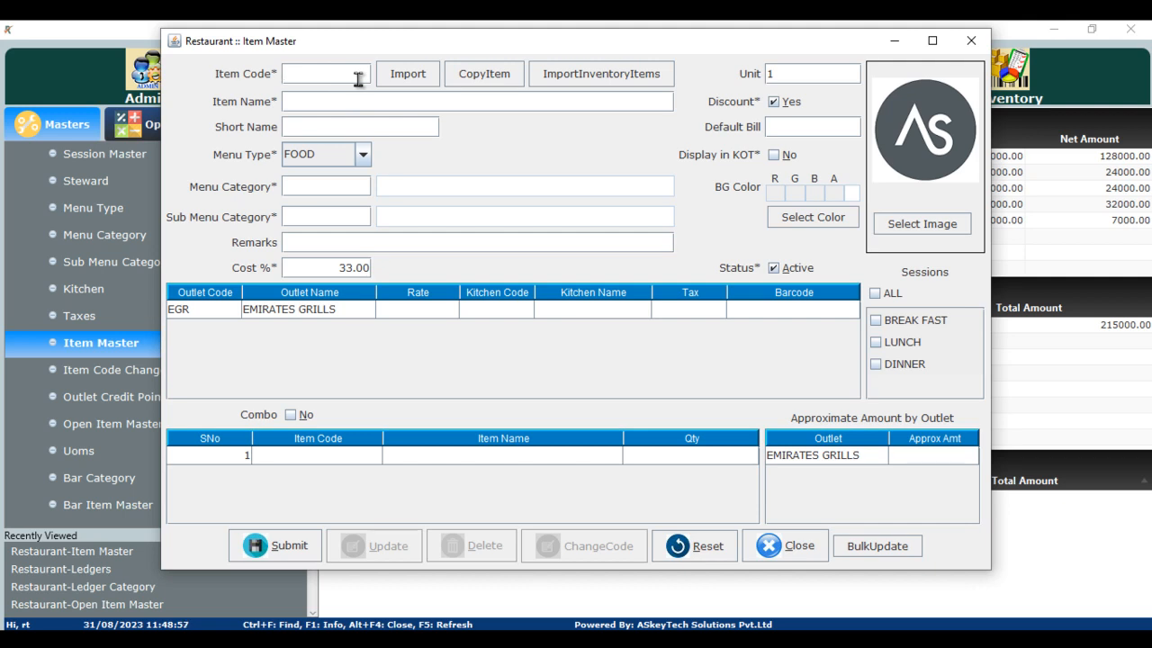
{"action": "type", "text": "VGS"}
{"action": "type", "text": "VEGE"}
{"action": "type", "text": "TA"}
{"action": "key", "text": "Tab"}
{"action": "key", "text": "Tab"}
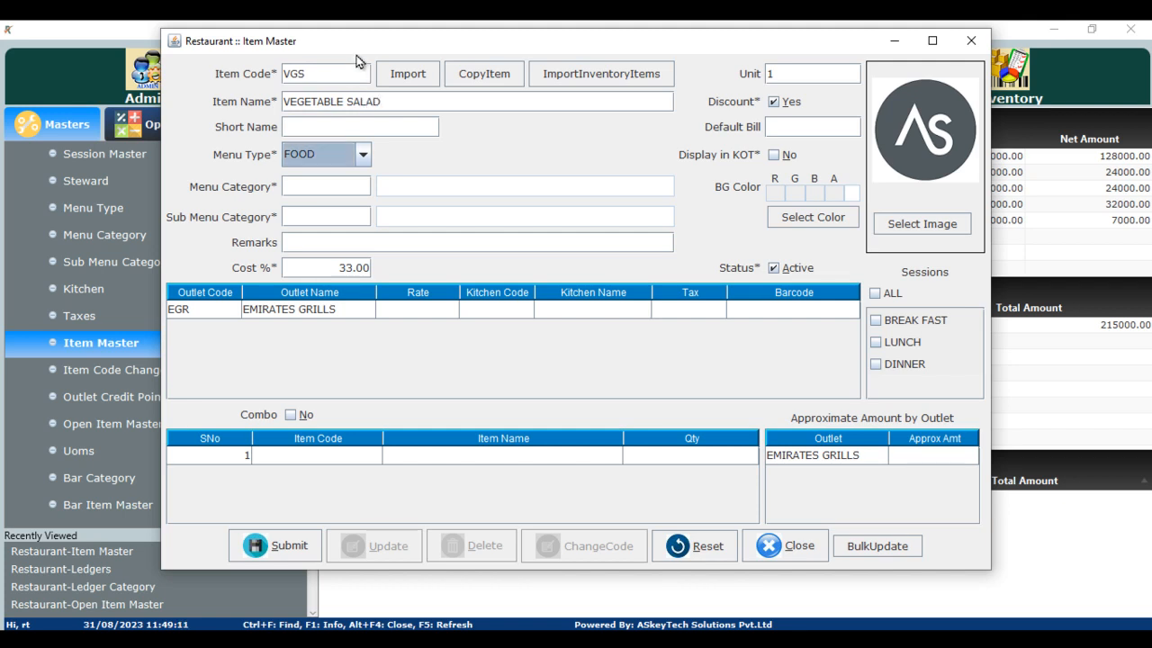
- Assign SALAD as both the menu category and the sub menu category of the new item
{"action": "left_click", "coordinate": [313, 185]}
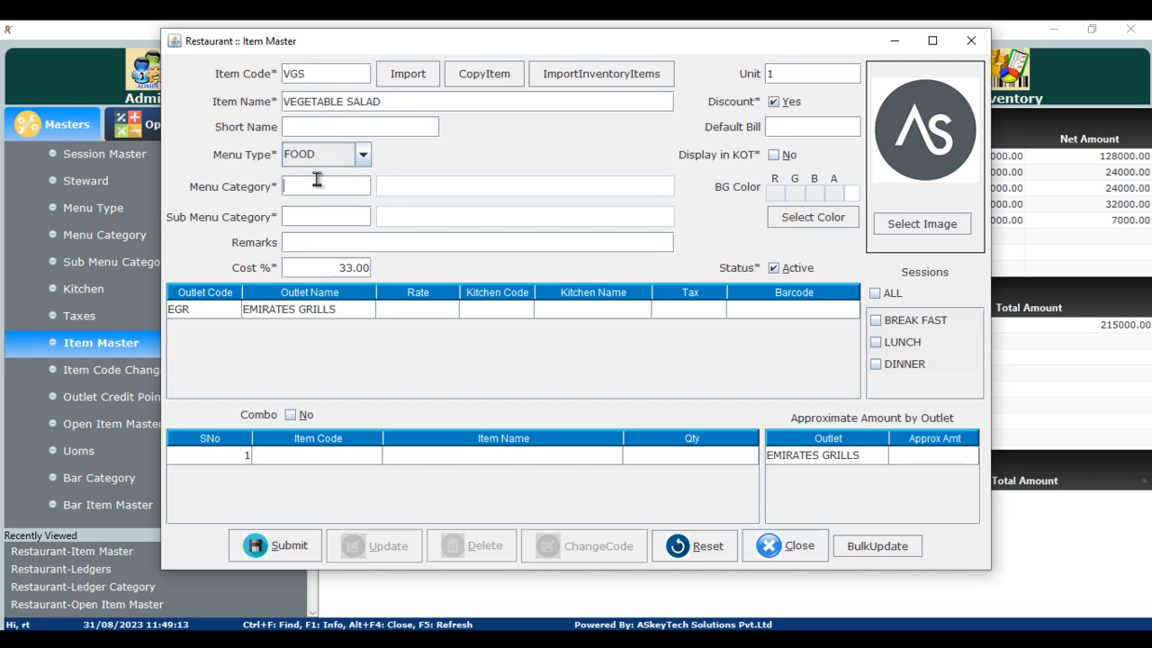
{"action": "key", "text": "F1"}
{"action": "scroll", "coordinate": [432, 302], "scroll_direction": "down", "scroll_amount": 3}
{"action": "scroll", "coordinate": [432, 302], "scroll_direction": "up", "scroll_amount": 1}
{"action": "left_click", "coordinate": [381, 325]}
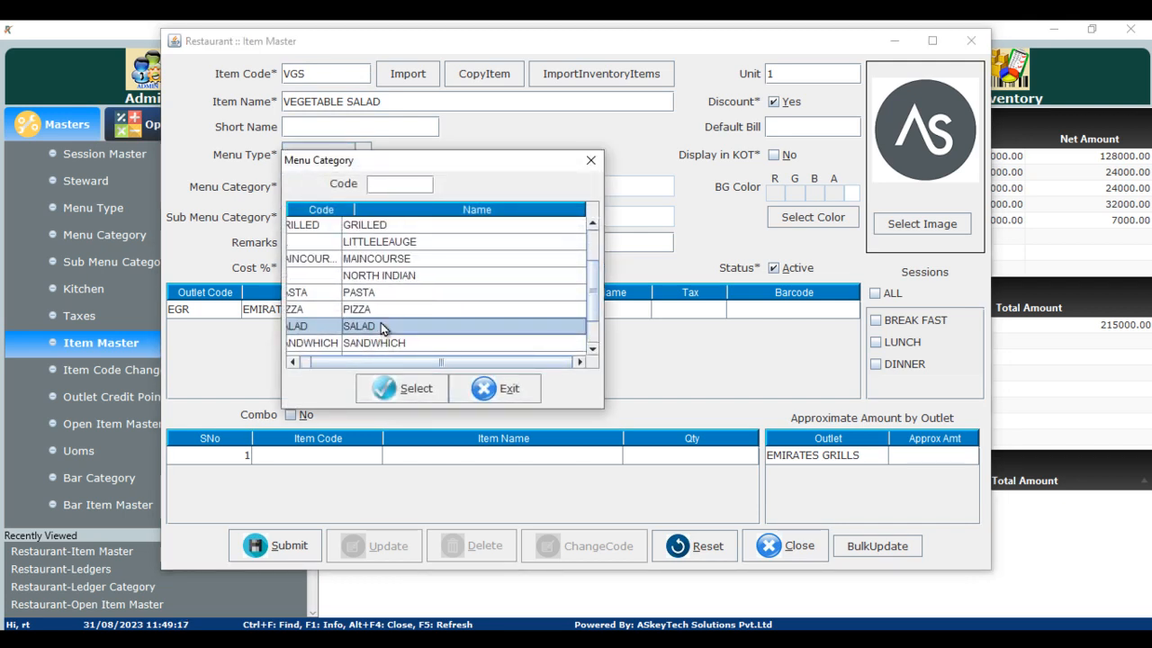
{"action": "left_click", "coordinate": [378, 387]}
{"action": "key", "text": "F1"}
{"action": "left_click", "coordinate": [412, 417]}
- Set the item's rate for the EMIRATES GRILLS outlet to 500 and assign it to MAIN KITCHEN (MK)
{"action": "left_click", "coordinate": [428, 311]}
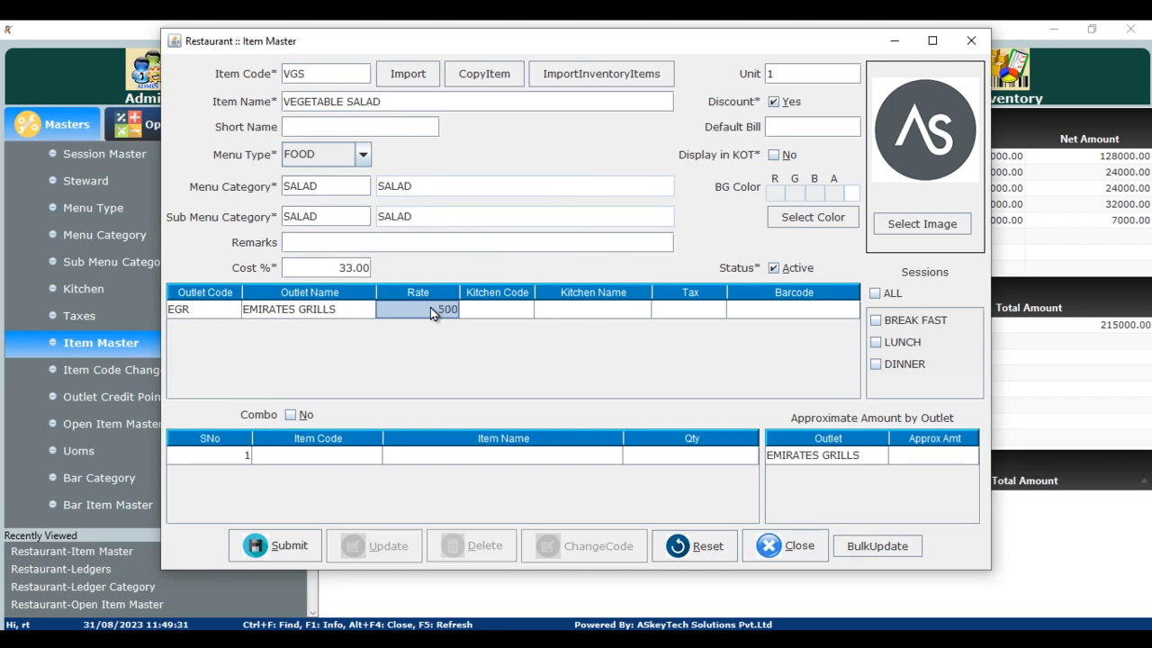
{"action": "left_click", "coordinate": [518, 314]}
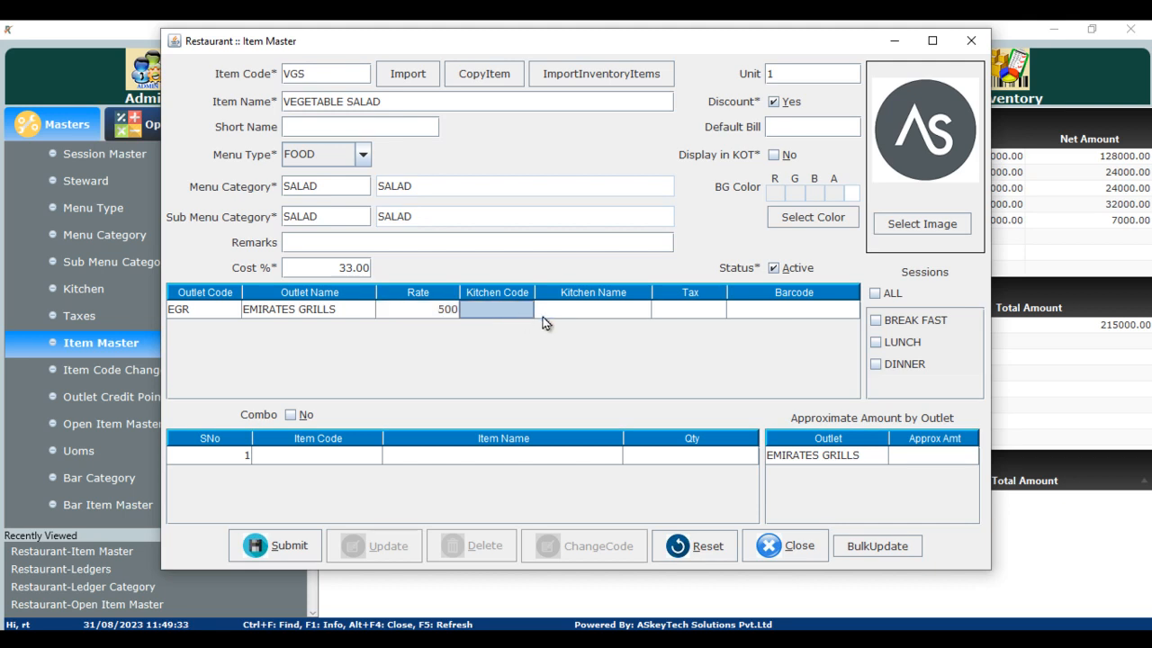
{"action": "key", "text": "Return"}
{"action": "key", "text": "Return"}
{"action": "key", "text": "F1"}
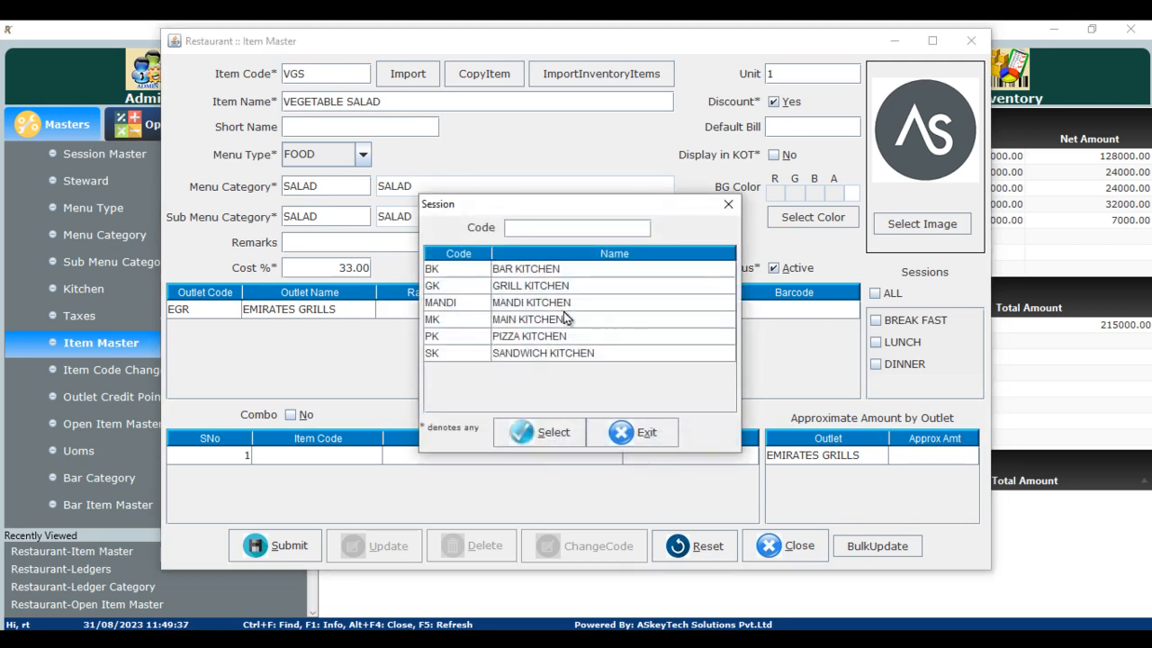
{"action": "left_click", "coordinate": [565, 317]}
{"action": "left_click", "coordinate": [558, 436]}
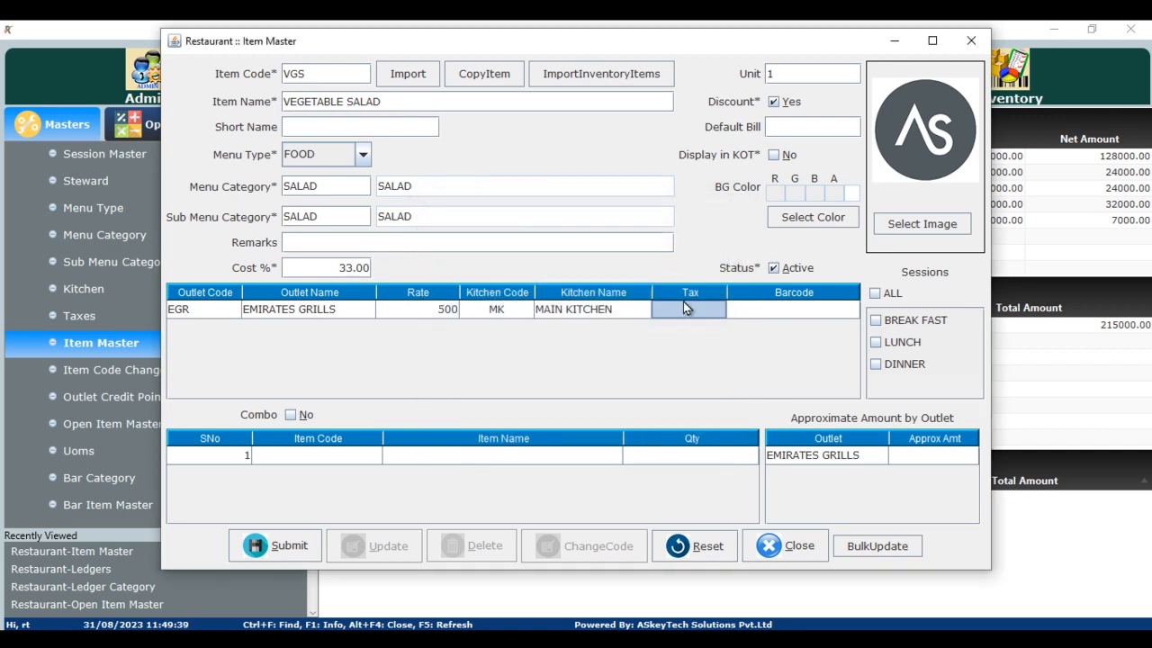
- Look through the available taxes and apply CGST5 to the EMIRATES GRILLS row
{"action": "key", "text": "F1"}
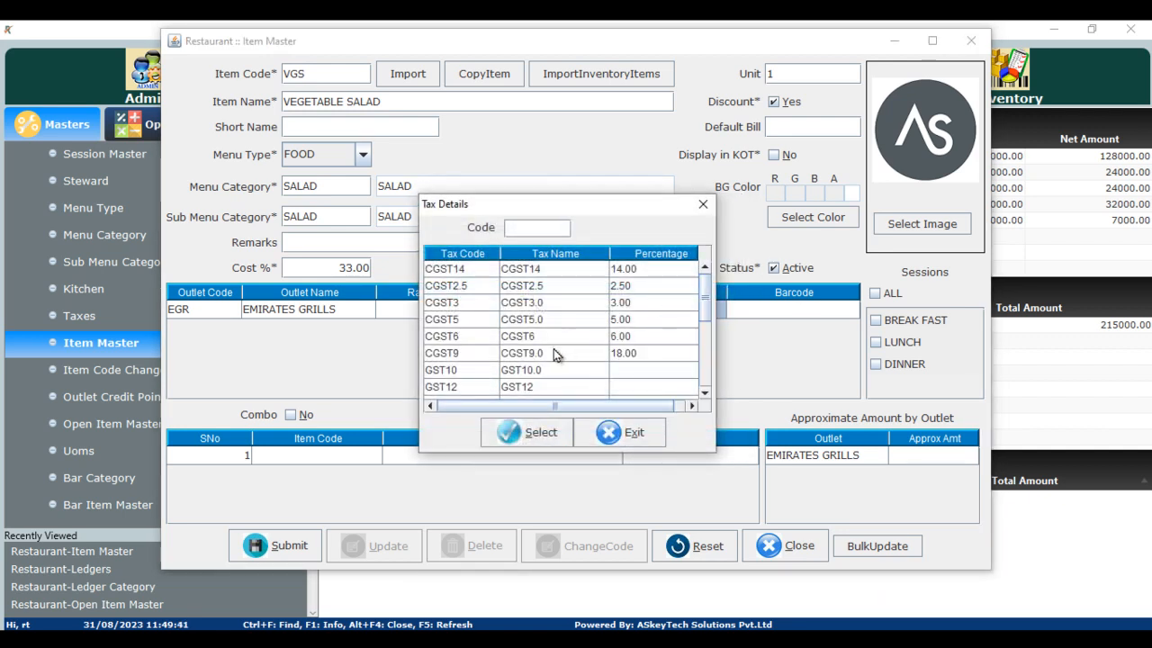
{"action": "scroll", "coordinate": [553, 350], "scroll_direction": "down", "scroll_amount": 4}
{"action": "scroll", "coordinate": [553, 351], "scroll_direction": "up", "scroll_amount": 4}
{"action": "scroll", "coordinate": [565, 376], "scroll_direction": "down", "scroll_amount": 4}
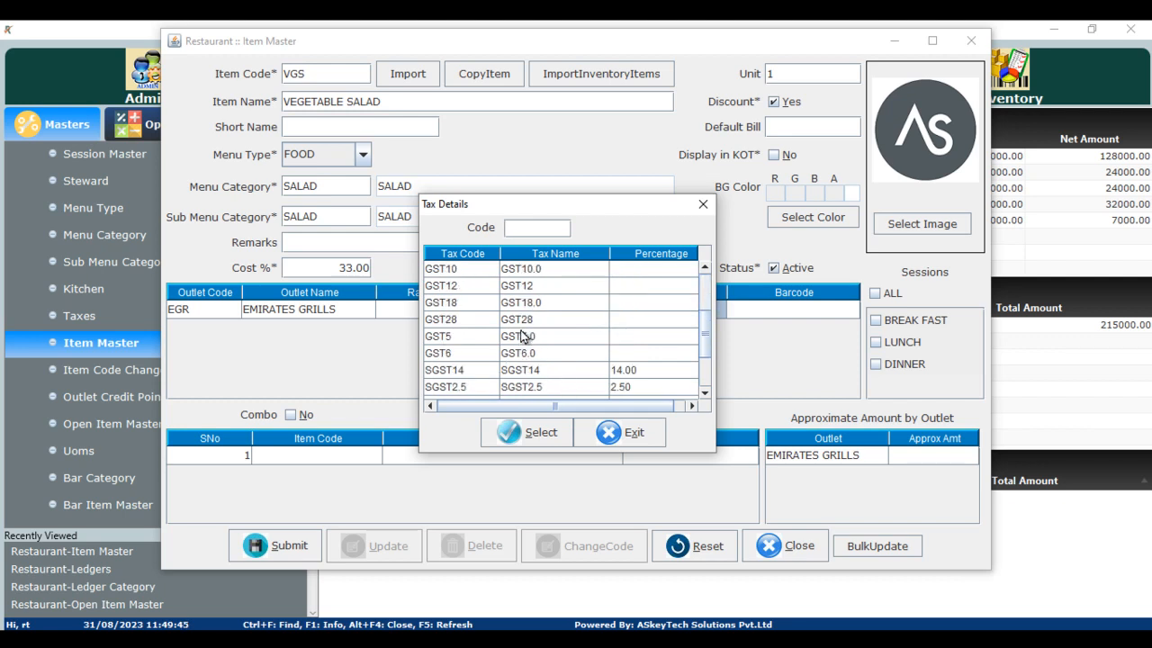
{"action": "scroll", "coordinate": [468, 335], "scroll_direction": "up", "scroll_amount": 4}
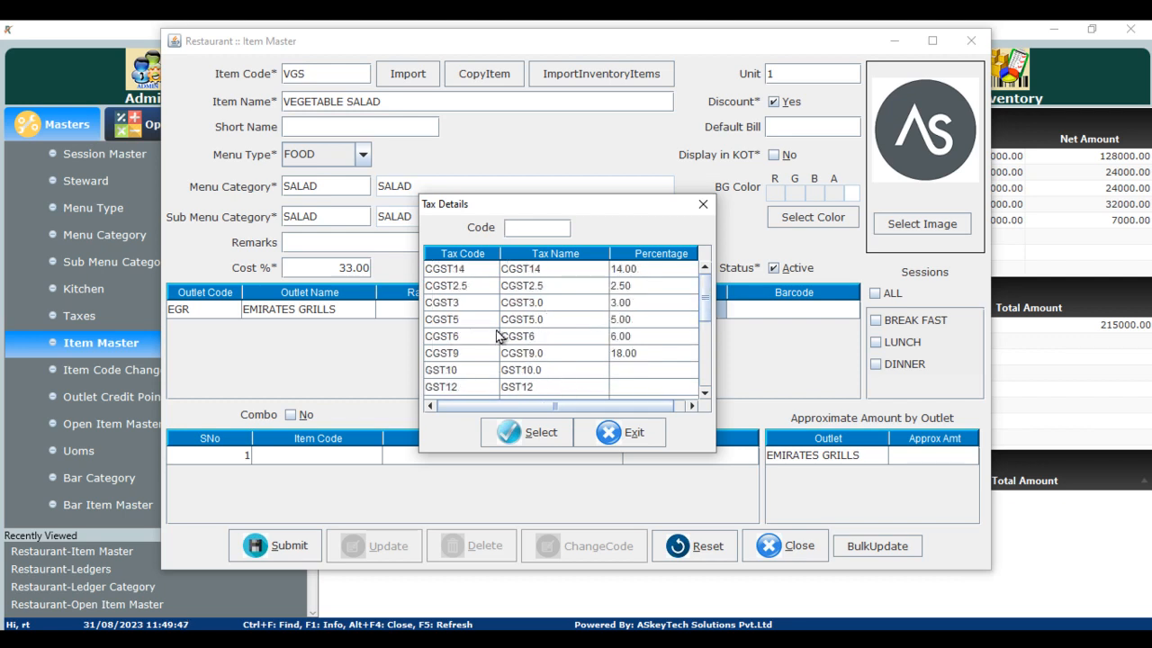
{"action": "left_click", "coordinate": [494, 328]}
{"action": "left_click", "coordinate": [524, 430]}
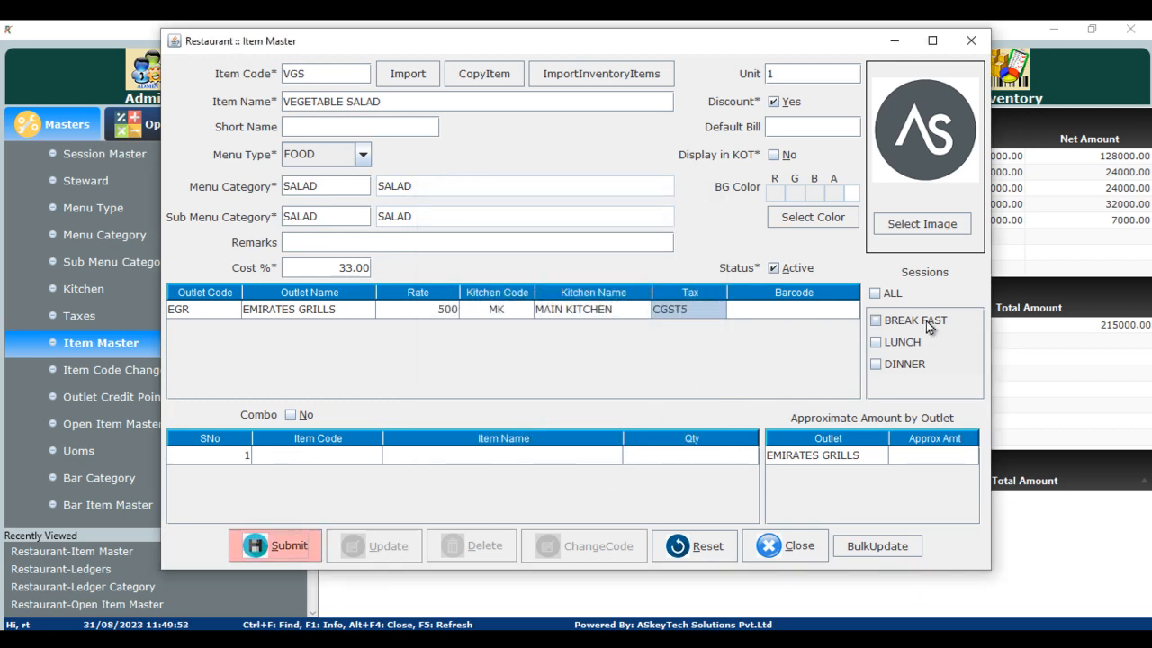
- Try out the session options for the item and leave only LUNCH selected
{"action": "left_click", "coordinate": [876, 293]}
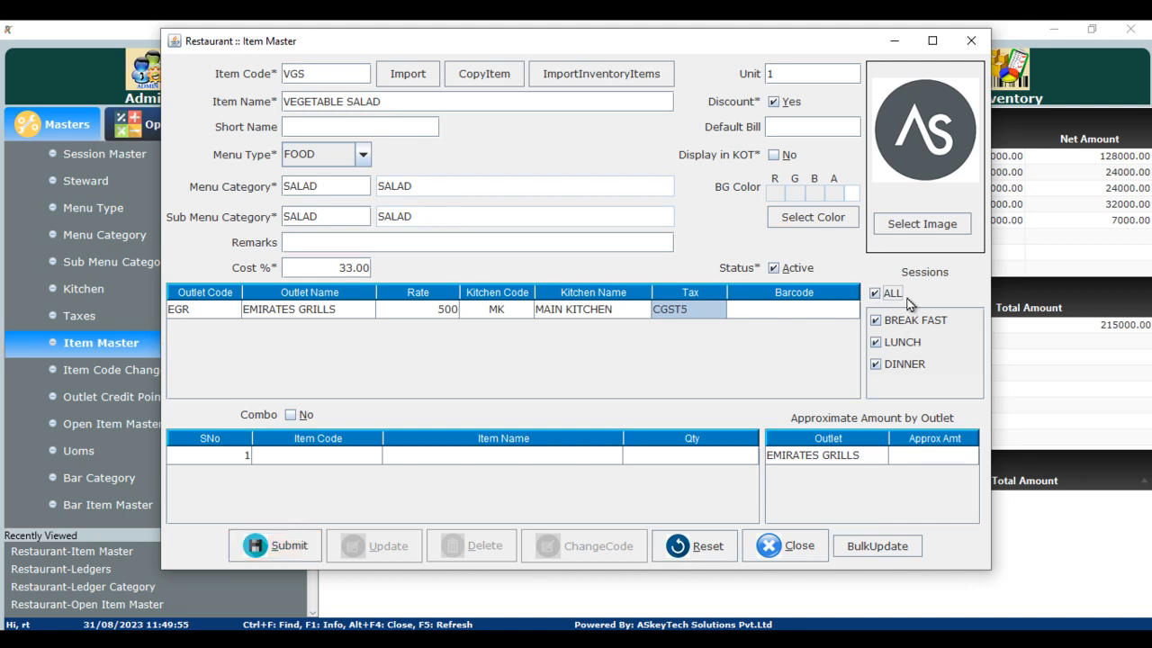
{"action": "left_click", "coordinate": [884, 294]}
{"action": "left_click", "coordinate": [880, 321]}
{"action": "left_click", "coordinate": [880, 322]}
{"action": "left_click", "coordinate": [871, 347]}
{"action": "left_click", "coordinate": [873, 365]}
{"action": "left_click", "coordinate": [877, 371]}
- Submit the new VEGETABLE SALAD item, confirm saving it, and dismiss the alert
{"action": "left_click", "coordinate": [279, 545]}
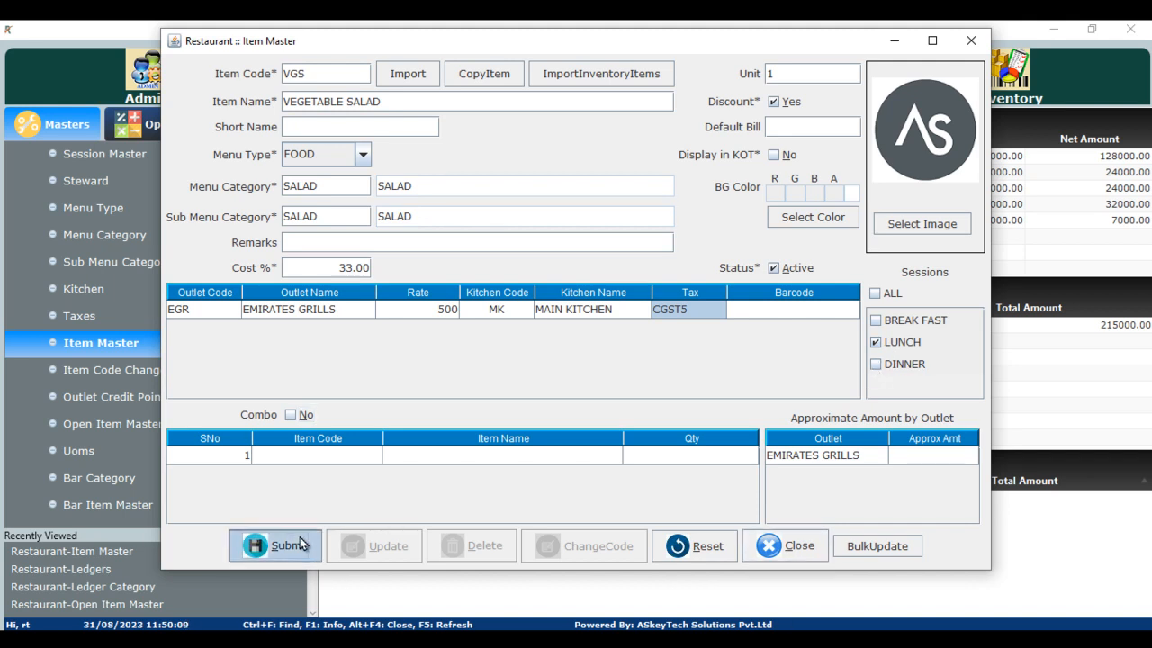
{"action": "left_click", "coordinate": [554, 328]}
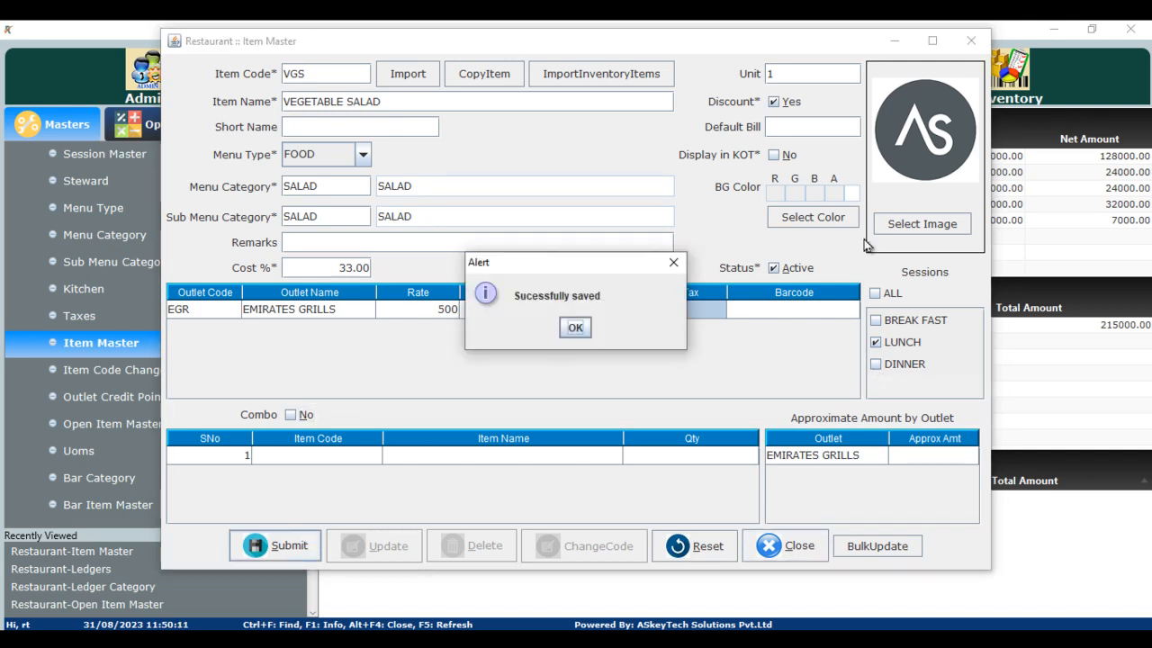
{"action": "left_click", "coordinate": [576, 327]}
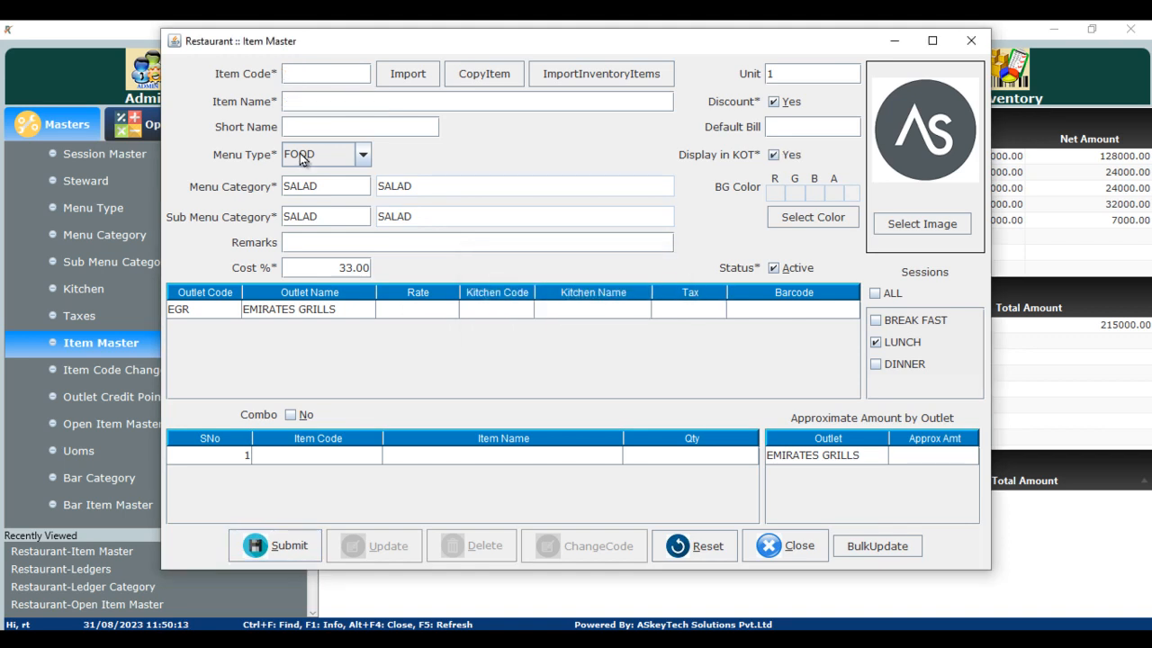
- Find the saved VEGETABLE SALAD item by searching for VEGE, load its record for review, and close the Item Master
{"action": "key", "text": "ctrl+f"}
{"action": "type", "text": "V"}
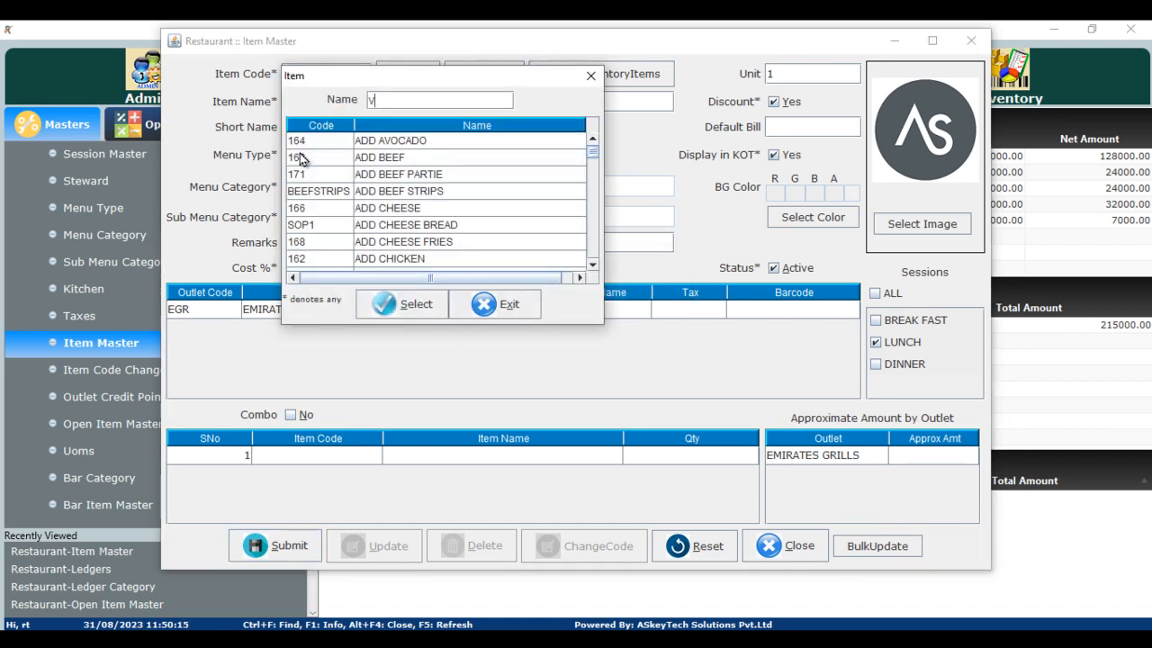
{"action": "type", "text": "EGE"}
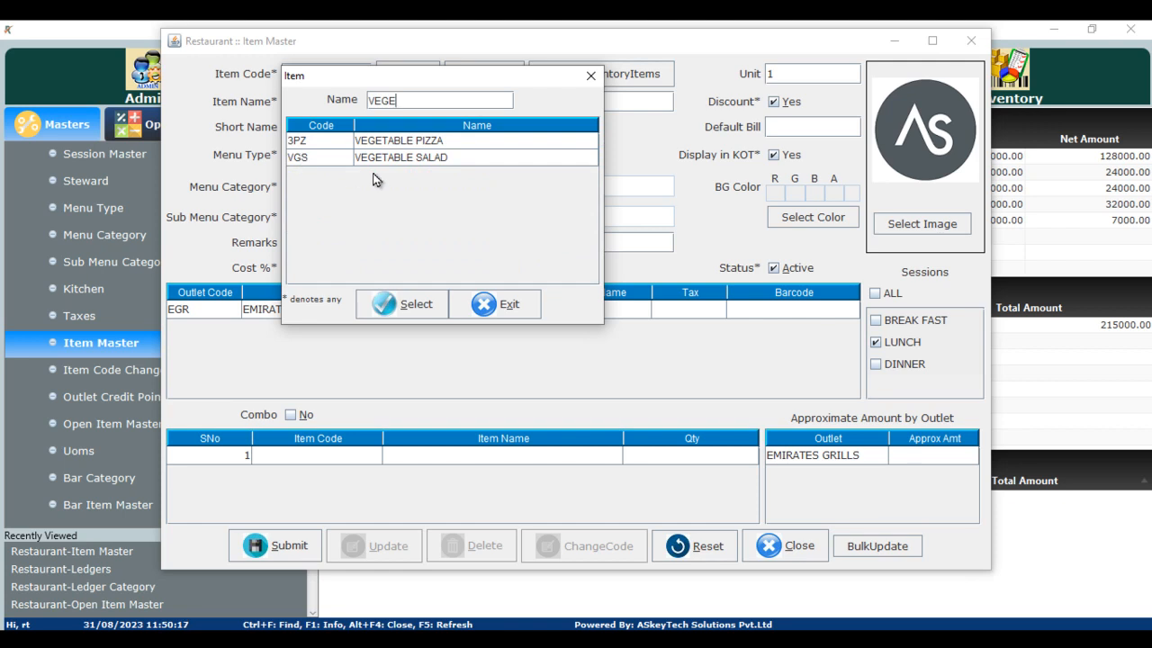
{"action": "left_click", "coordinate": [402, 160]}
{"action": "left_click", "coordinate": [388, 304]}
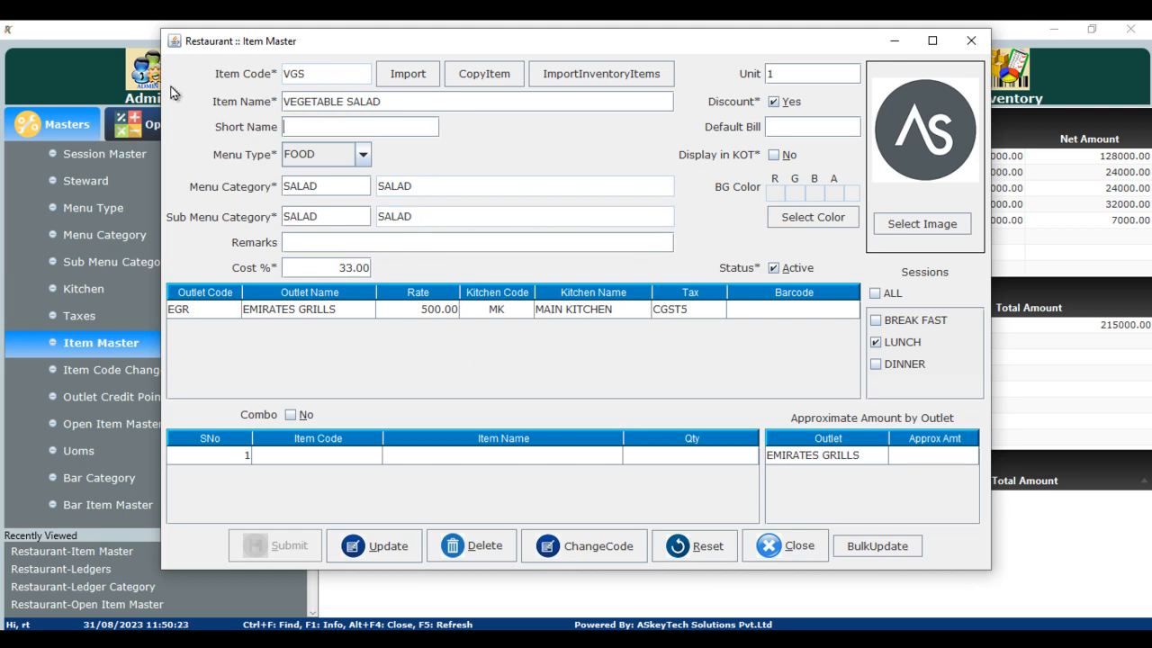
{"action": "left_click", "coordinate": [807, 554]}
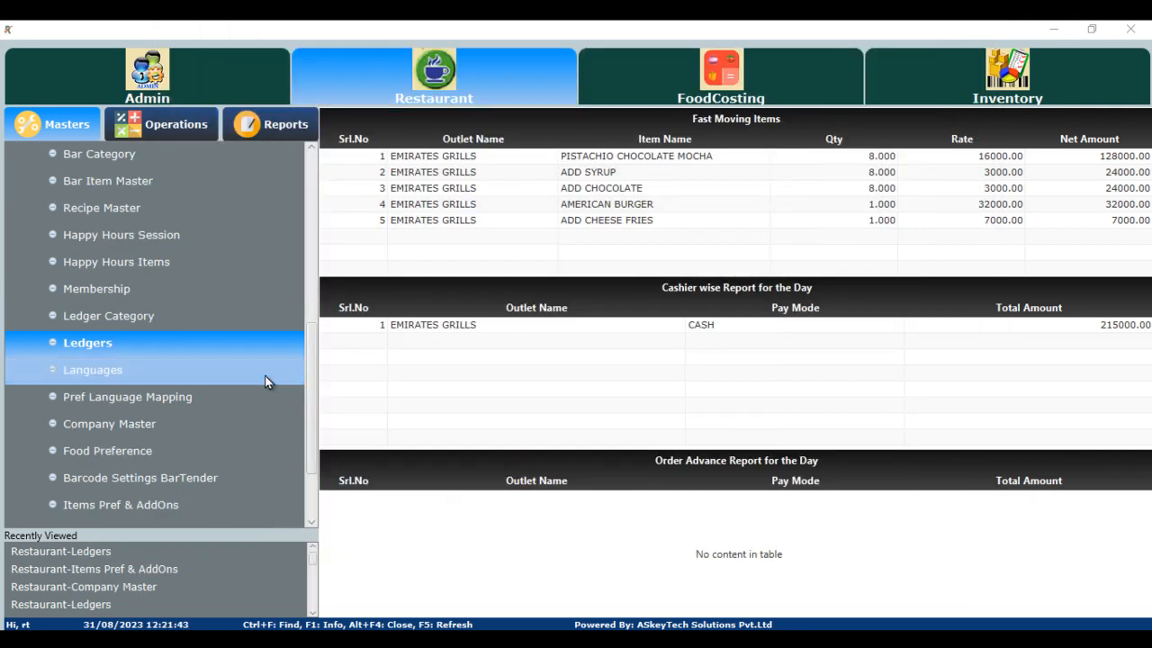
- Open the Ledgers master, look through the list of existing ledgers, and close it without selecting one
{"action": "left_click", "coordinate": [238, 349]}
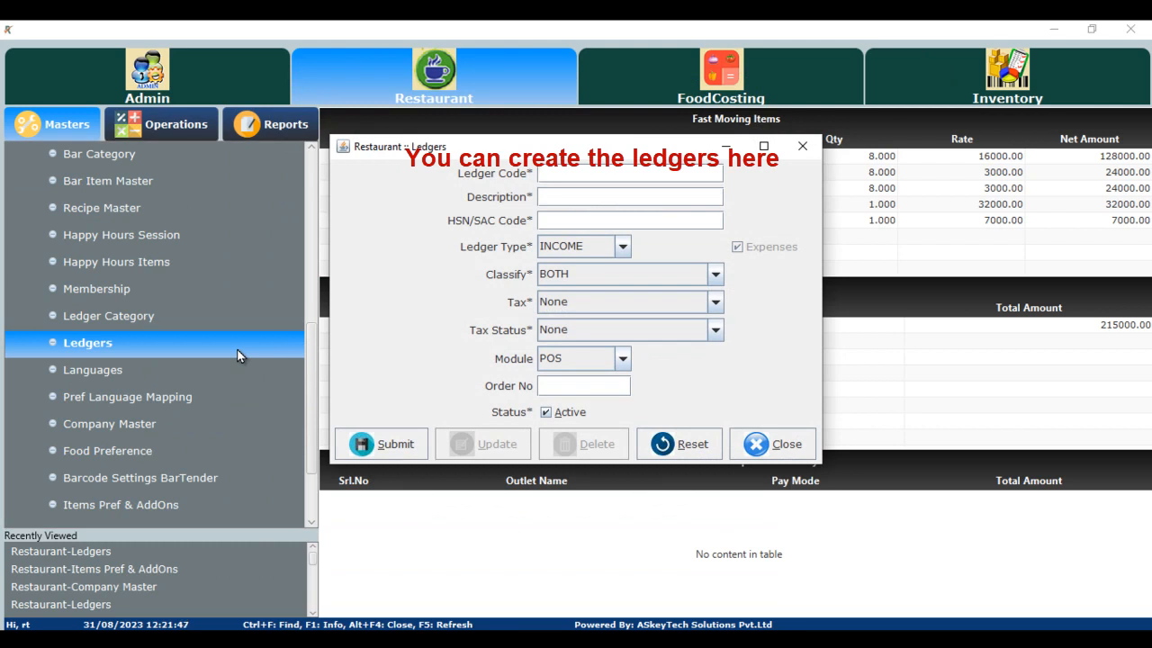
{"action": "key", "text": "ctrl+f"}
{"action": "key", "text": "Down"}
{"action": "key", "text": "Down"}
{"action": "key", "text": "Down"}
{"action": "key", "text": "Down"}
{"action": "key", "text": "Down"}
{"action": "key", "text": "Down"}
{"action": "key", "text": "Down"}
{"action": "key", "text": "Down"}
{"action": "key", "text": "Down"}
{"action": "key", "text": "Down"}
{"action": "key", "text": "Down"}
{"action": "key", "text": "Down"}
{"action": "key", "text": "Down"}
{"action": "key", "text": "Down"}
{"action": "key", "text": "Down"}
{"action": "key", "text": "Down"}
{"action": "key", "text": "Down"}
{"action": "key", "text": "Down"}
{"action": "key", "text": "Down"}
{"action": "key", "text": "Down"}
{"action": "key", "text": "Down"}
{"action": "key", "text": "Down"}
{"action": "key", "text": "Down"}
{"action": "key", "text": "Down"}
{"action": "key", "text": "Down"}
{"action": "key", "text": "Down"}
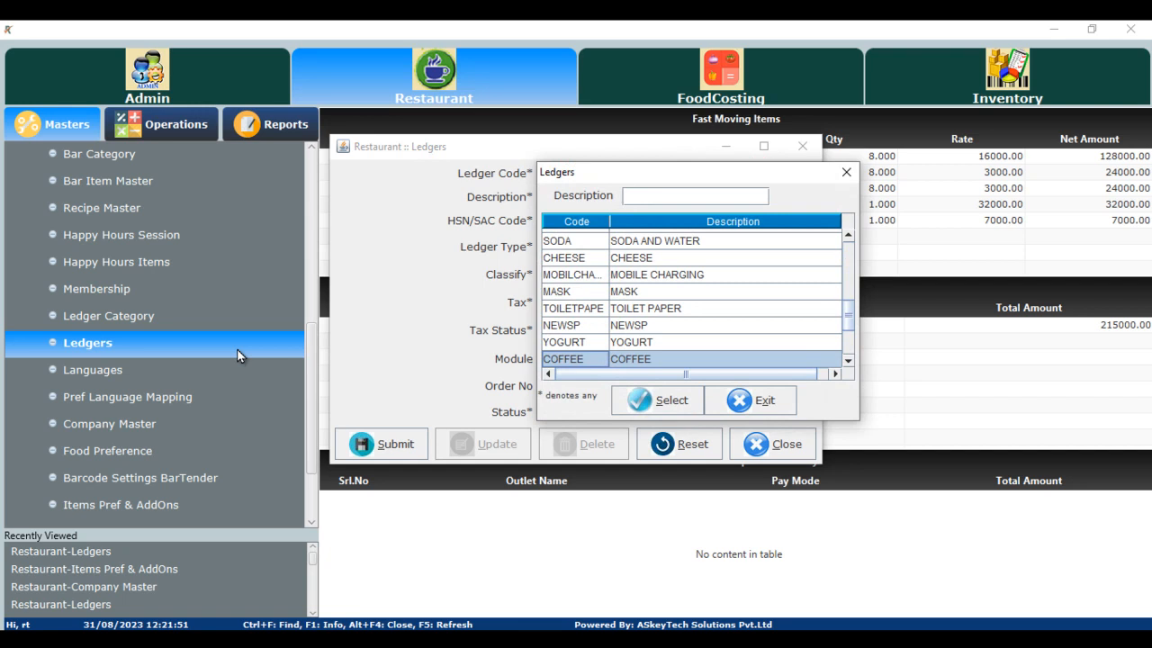
{"action": "key", "text": "Down"}
{"action": "key", "text": "Down"}
{"action": "key", "text": "Down"}
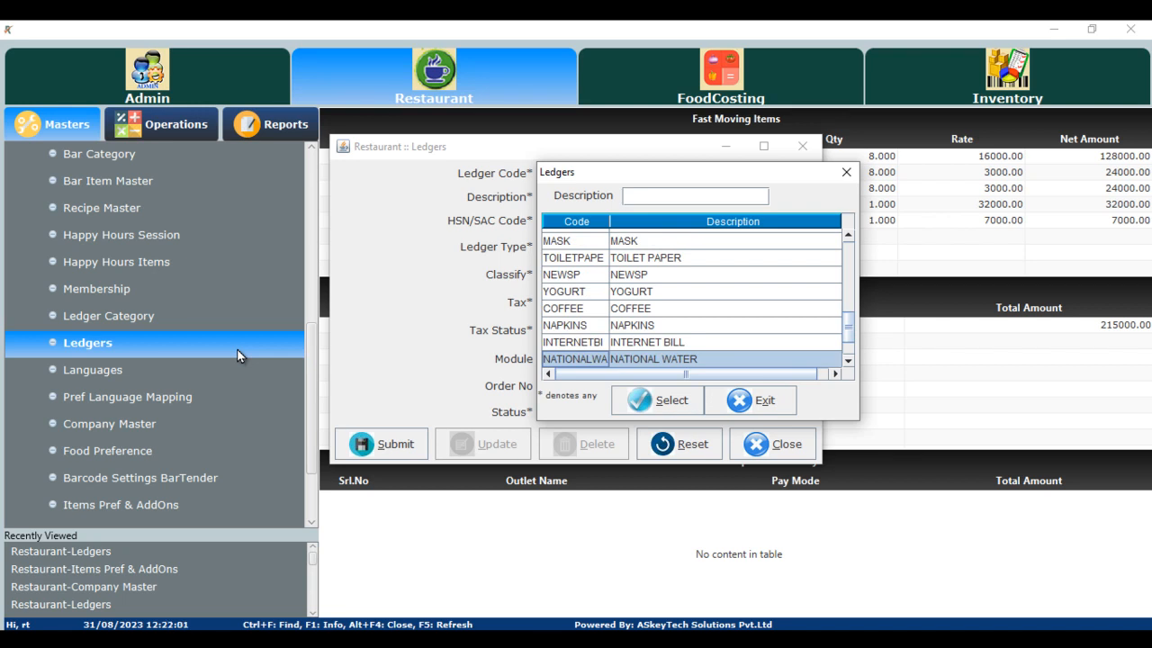
{"action": "left_click", "coordinate": [754, 401]}
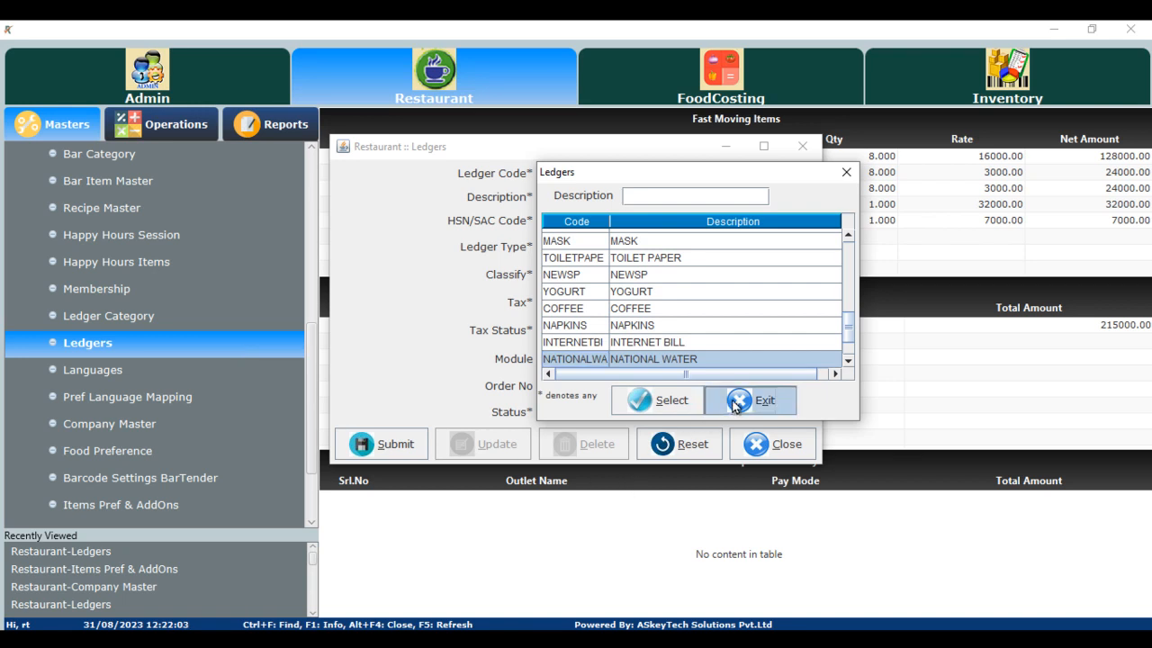
{"action": "left_click", "coordinate": [776, 444]}
{"action": "left_click", "coordinate": [557, 331]}
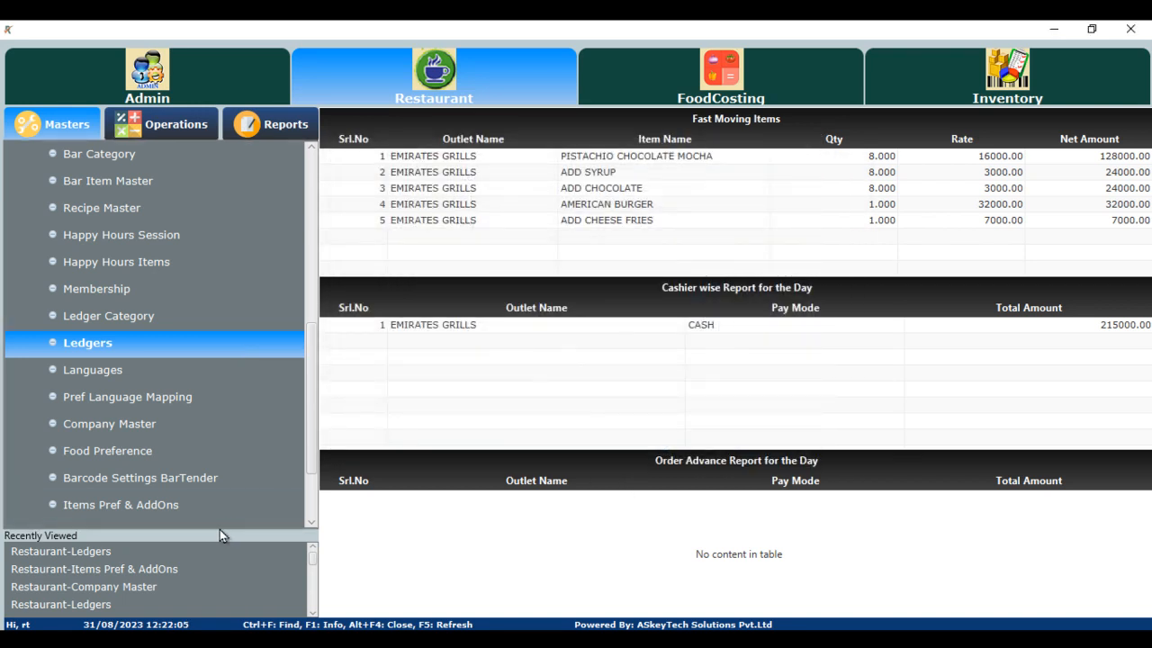
- Open the Company Master to review its fields, and close it
{"action": "left_click", "coordinate": [202, 425]}
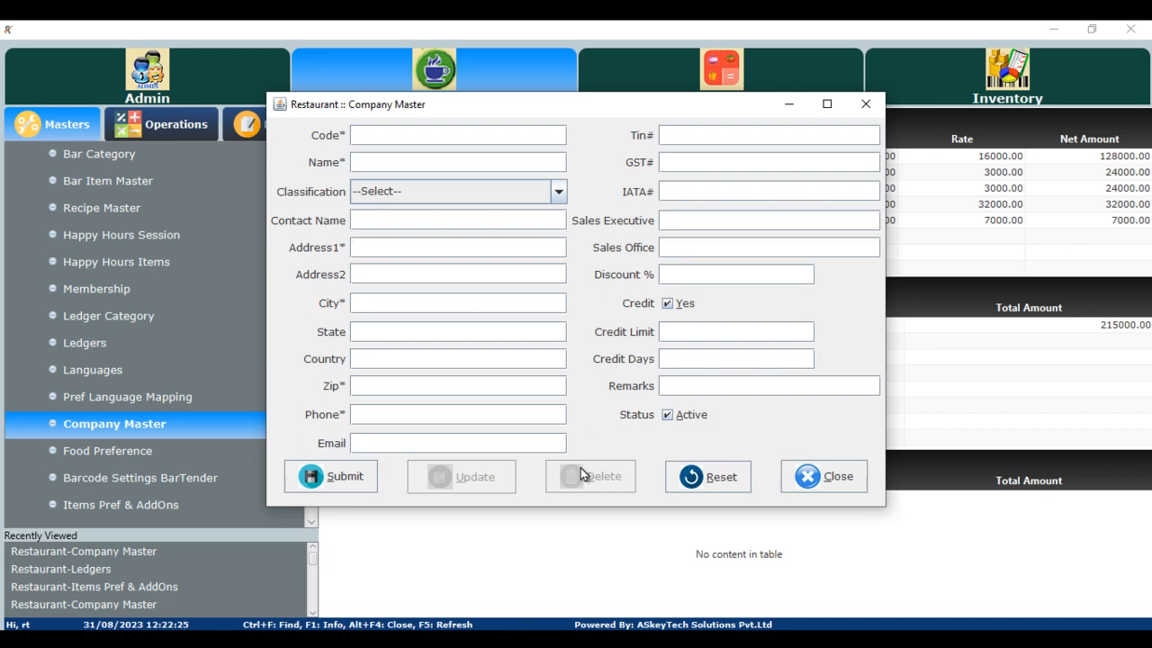
{"action": "left_click", "coordinate": [832, 484]}
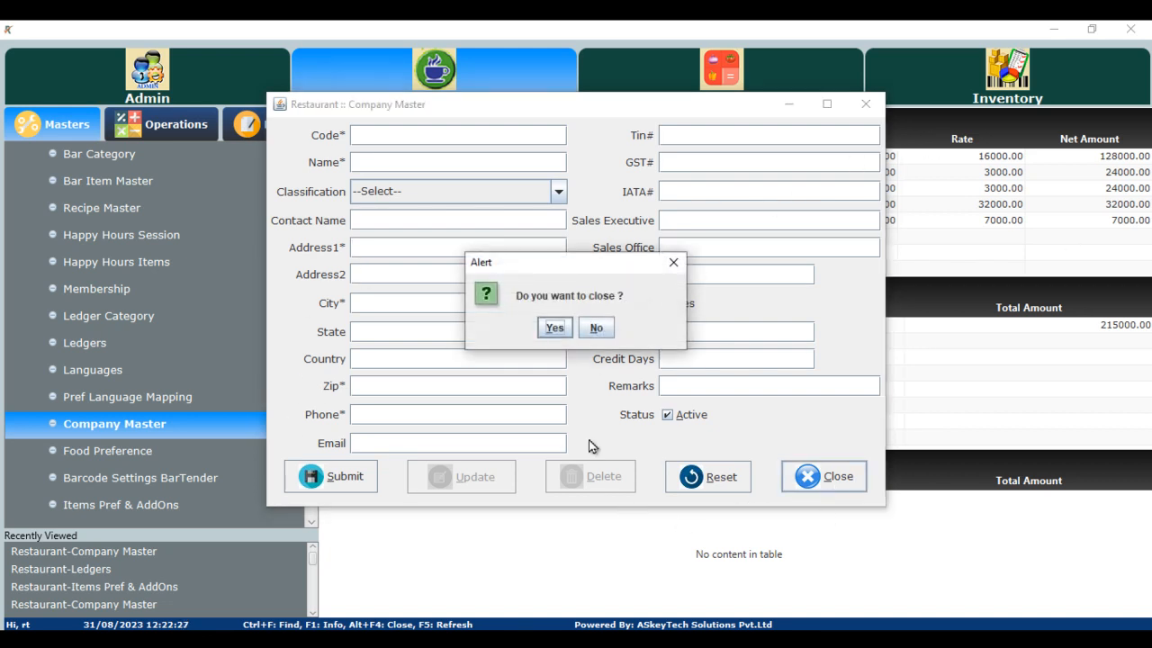
{"action": "left_click", "coordinate": [554, 329]}
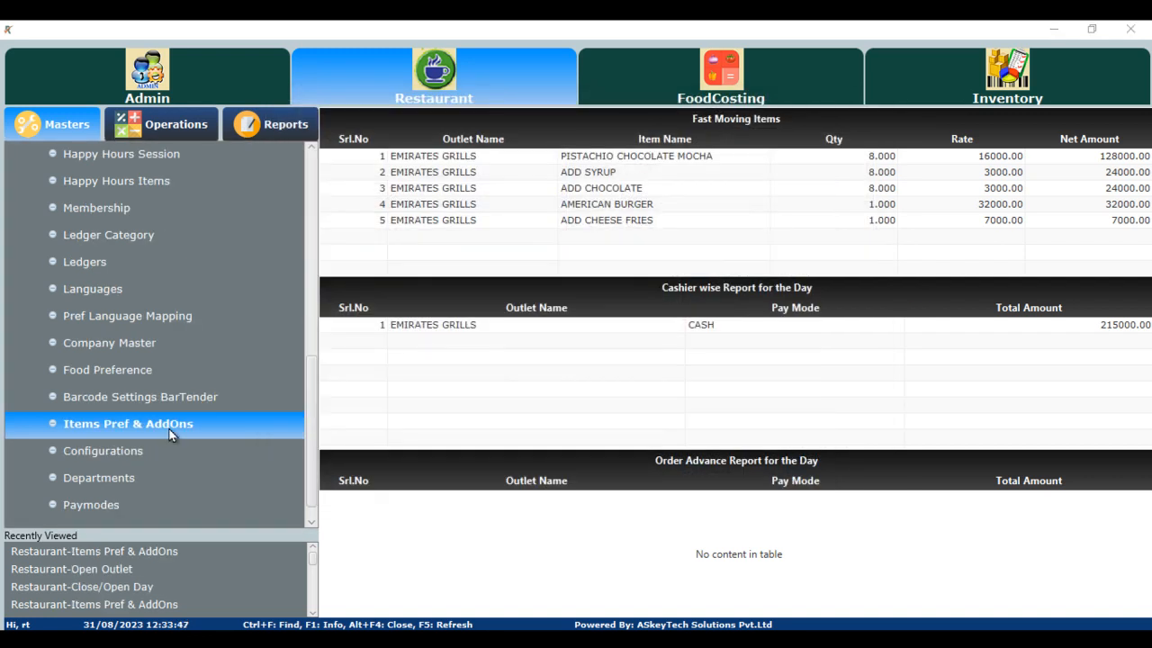
- In Items Pref & AddOns, load item VGS and add RICE (001) as an add-on item
{"action": "left_click", "coordinate": [171, 435]}
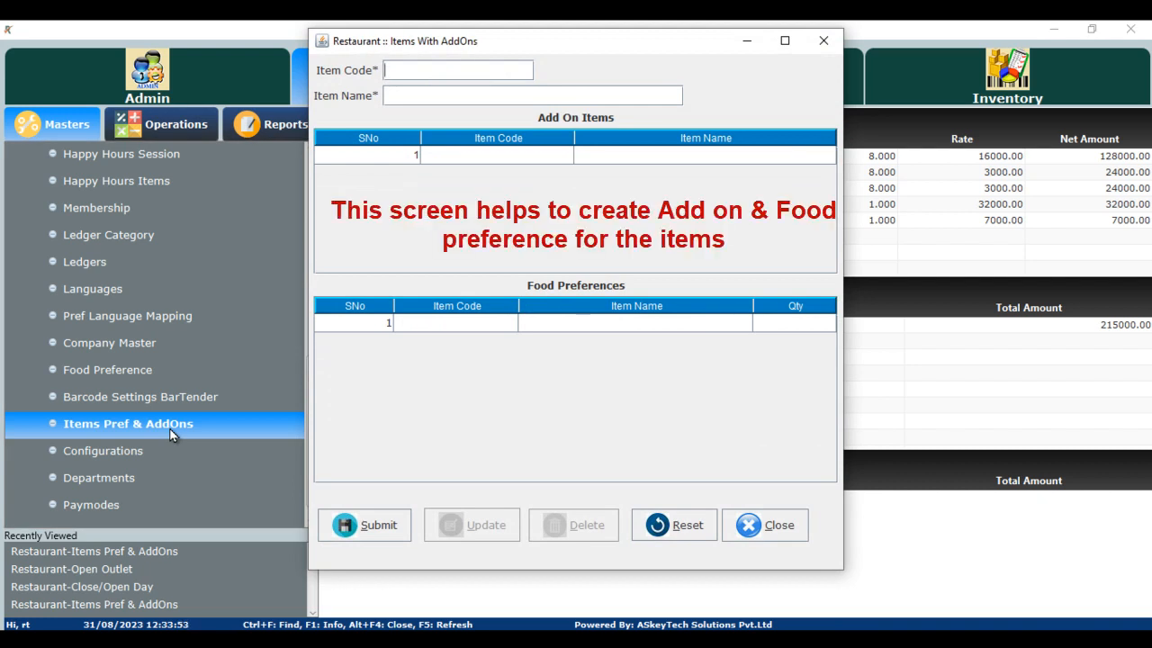
{"action": "type", "text": "VGS"}
{"action": "key", "text": "Return"}
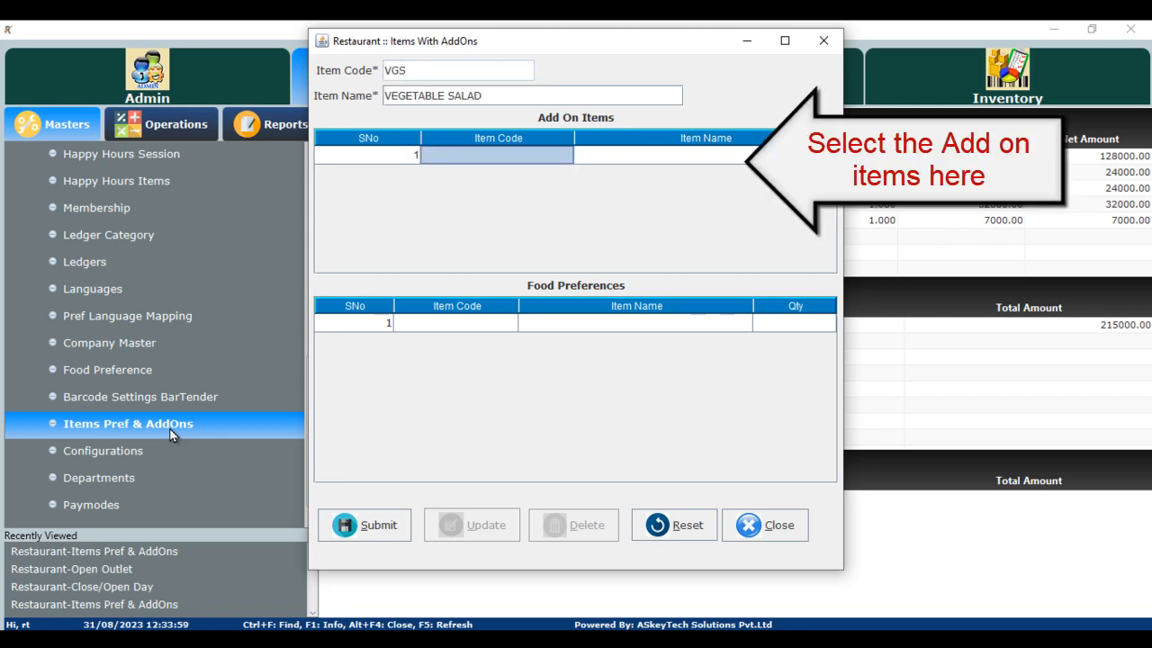
{"action": "key", "text": "Return"}
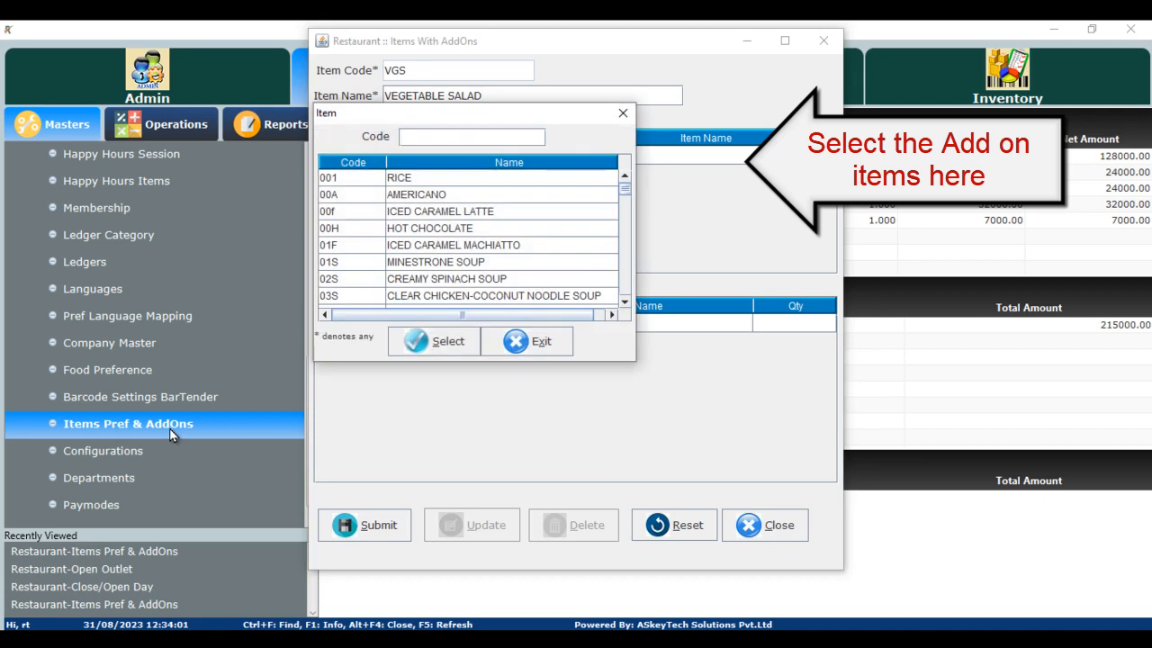
{"action": "key", "text": "Down"}
{"action": "key", "text": "Return"}
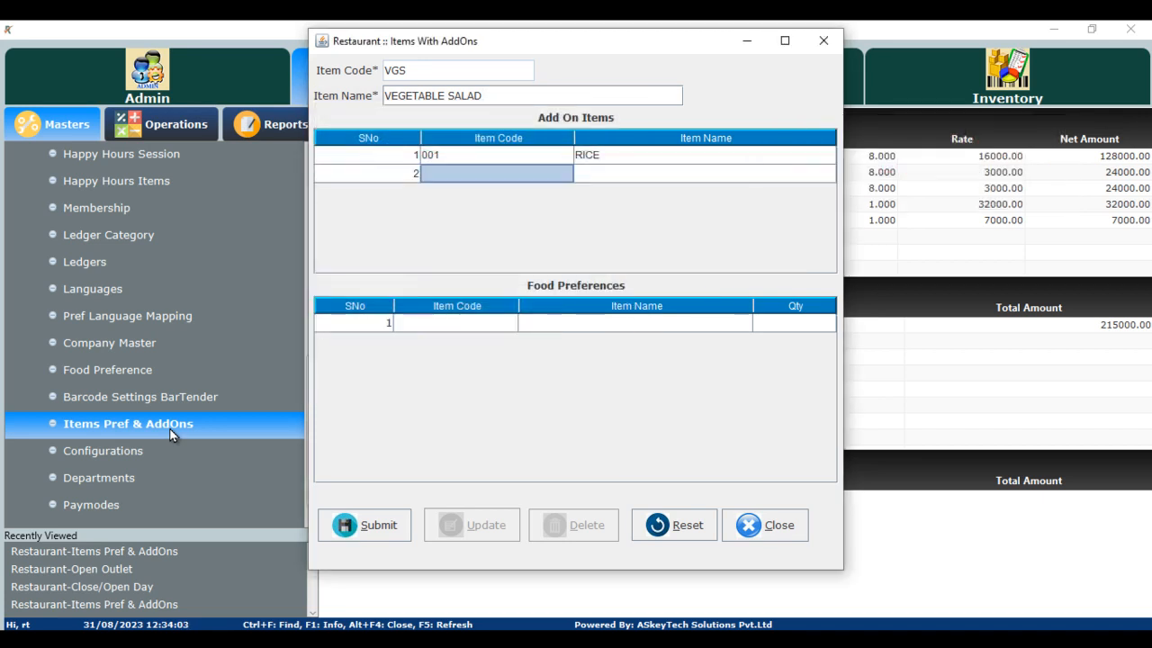
- Look through the food preferences and add CHEESE (CHE) with a quantity of 1 to VEGETABLE SALAD
{"action": "key", "text": "Return"}
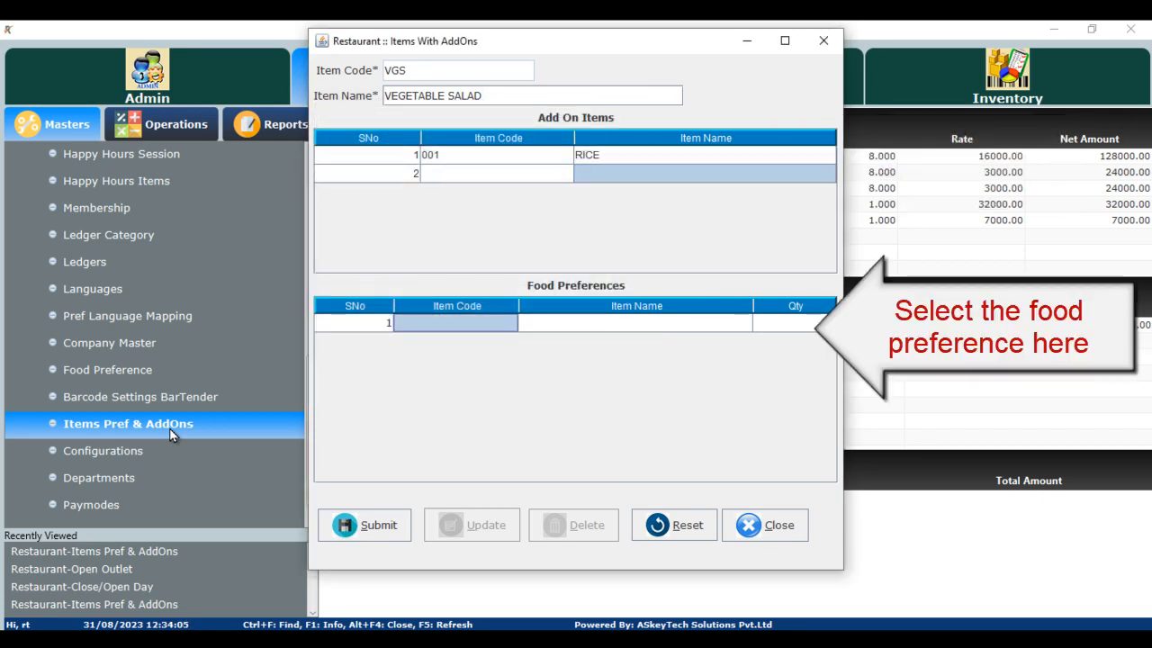
{"action": "key", "text": "Return"}
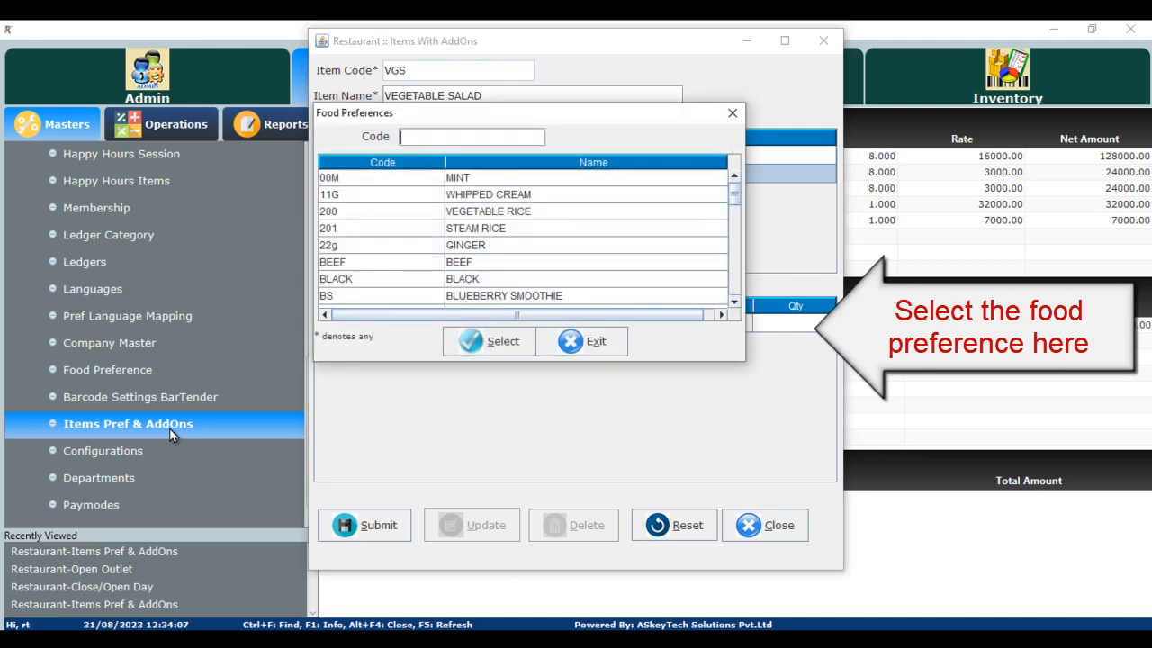
{"action": "key", "text": "Down"}
{"action": "key", "text": "Down"}
{"action": "key", "text": "Down"}
{"action": "key", "text": "Down"}
{"action": "key", "text": "Down"}
{"action": "key", "text": "Down"}
{"action": "key", "text": "Down"}
{"action": "key", "text": "Down"}
{"action": "key", "text": "Down"}
{"action": "key", "text": "Down"}
{"action": "key", "text": "Down"}
{"action": "key", "text": "Down"}
{"action": "key", "text": "Down"}
{"action": "key", "text": "Down"}
{"action": "key", "text": "Down"}
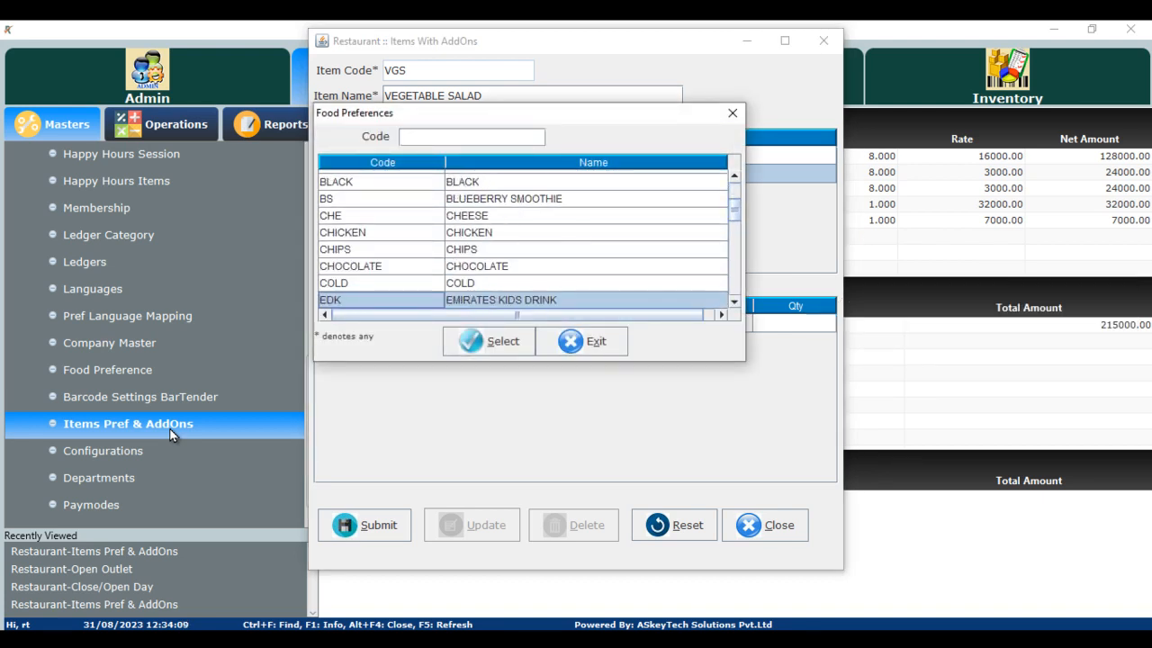
{"action": "key", "text": "Up"}
{"action": "key", "text": "Up"}
{"action": "key", "text": "Up"}
{"action": "key", "text": "Up"}
{"action": "key", "text": "Up"}
{"action": "key", "text": "Up"}
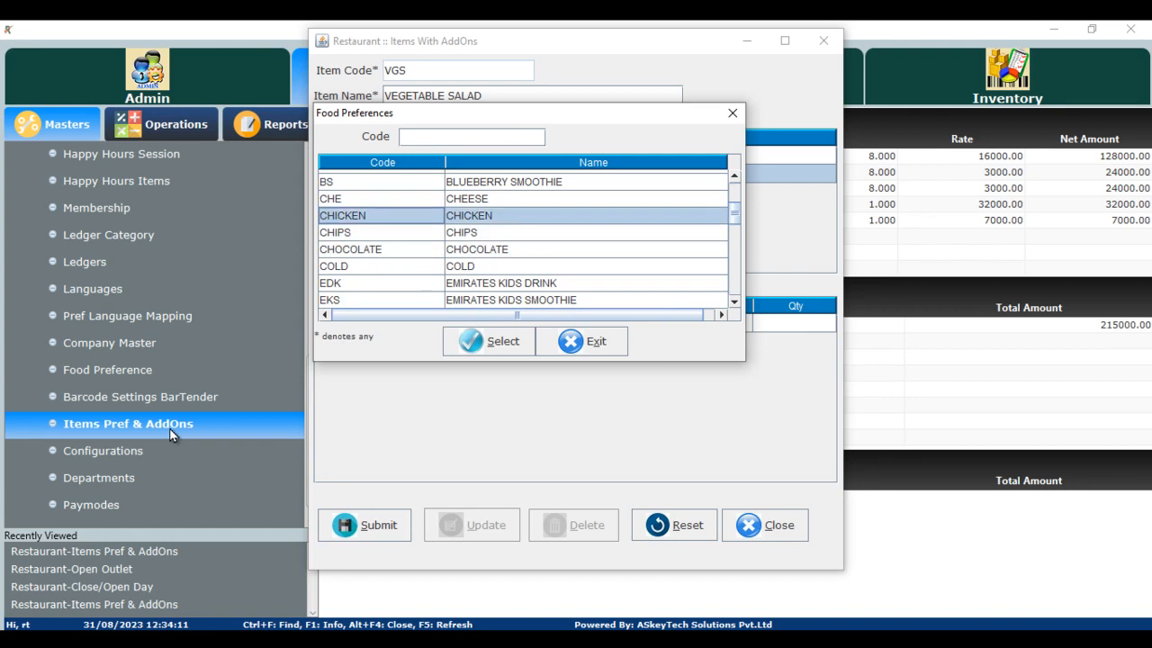
{"action": "key", "text": "Return"}
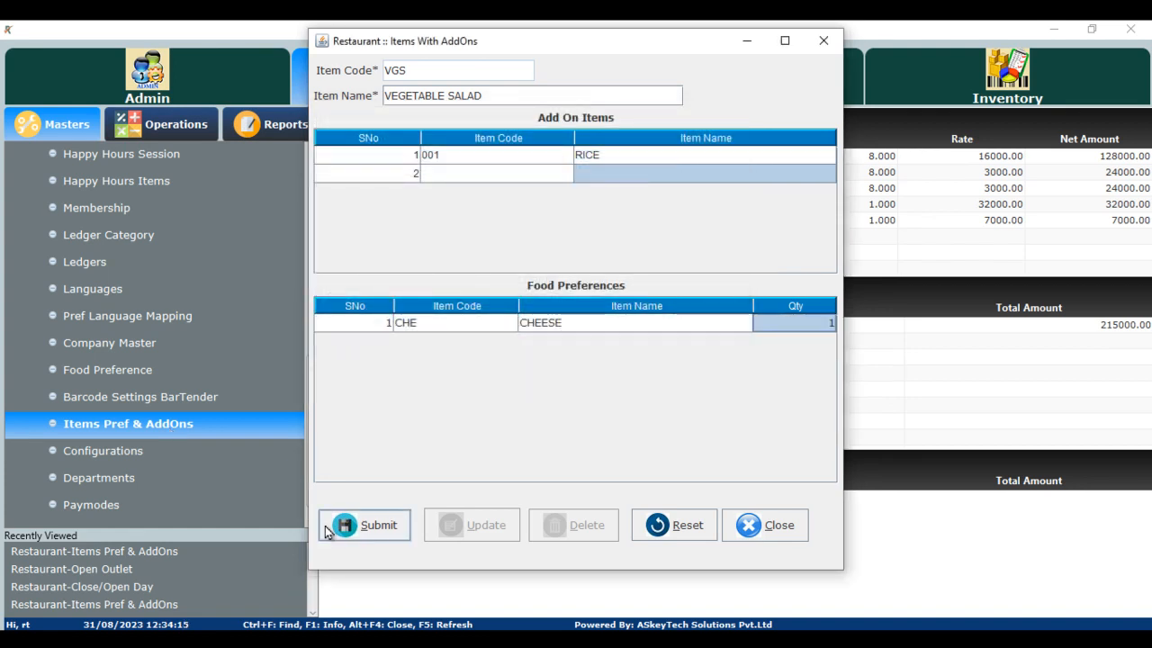
- Submit the add-on and food preference setup, confirm saving it, and close the Items With AddOns form
{"action": "left_click", "coordinate": [376, 529]}
{"action": "left_click", "coordinate": [553, 327]}
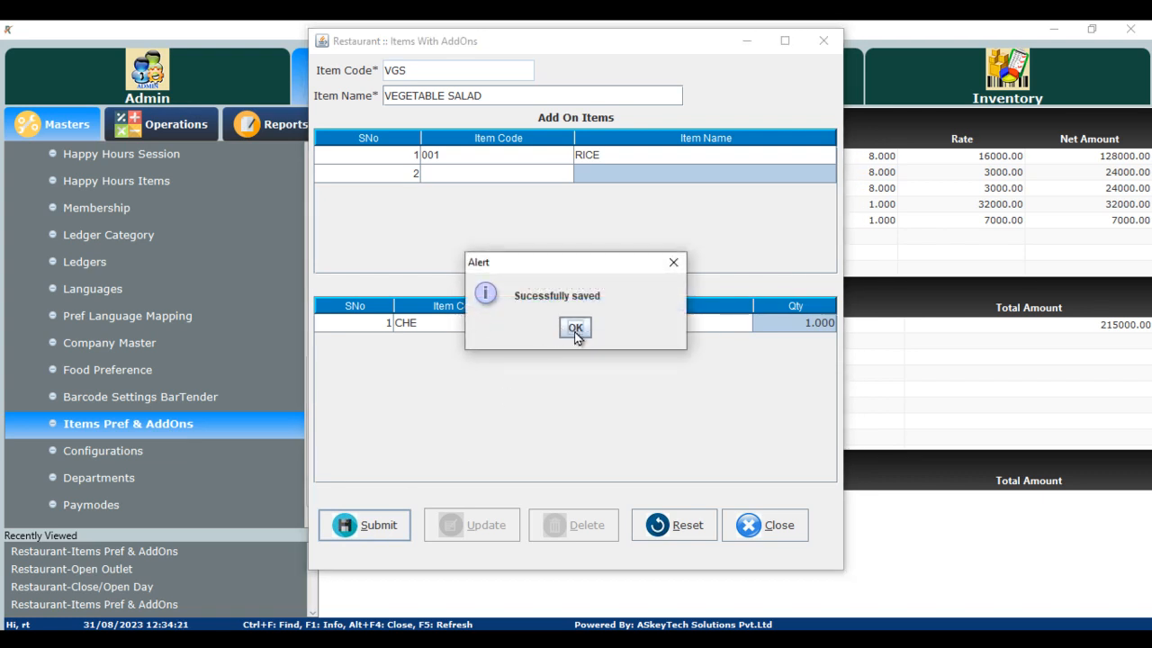
{"action": "left_click", "coordinate": [576, 329]}
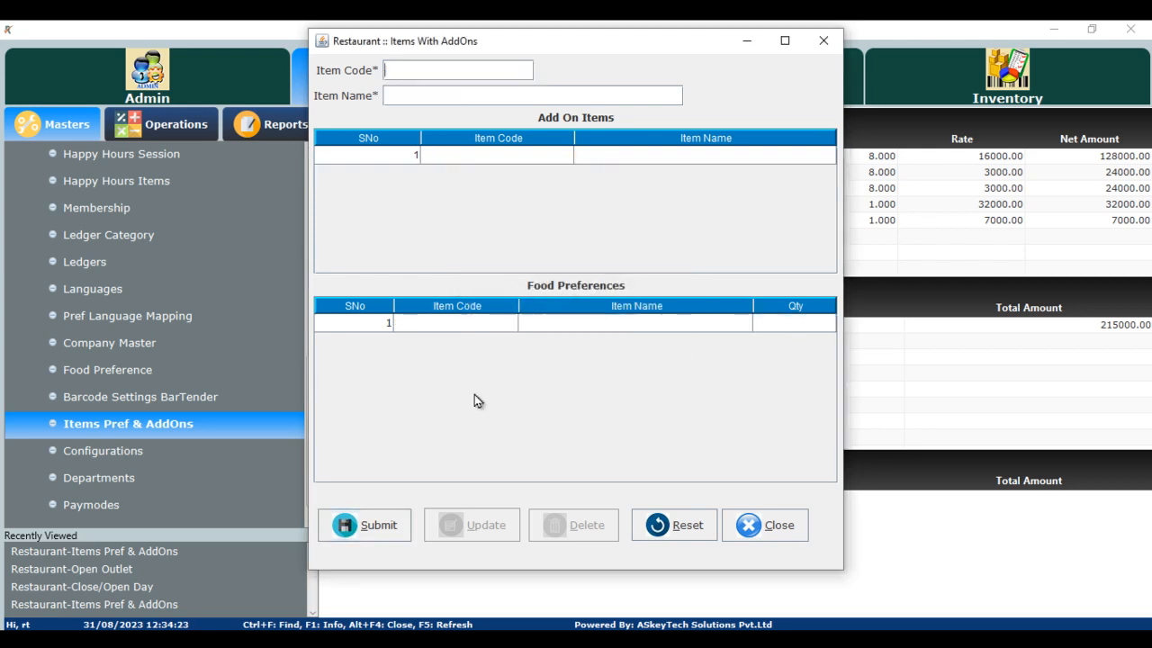
{"action": "left_click", "coordinate": [764, 525]}
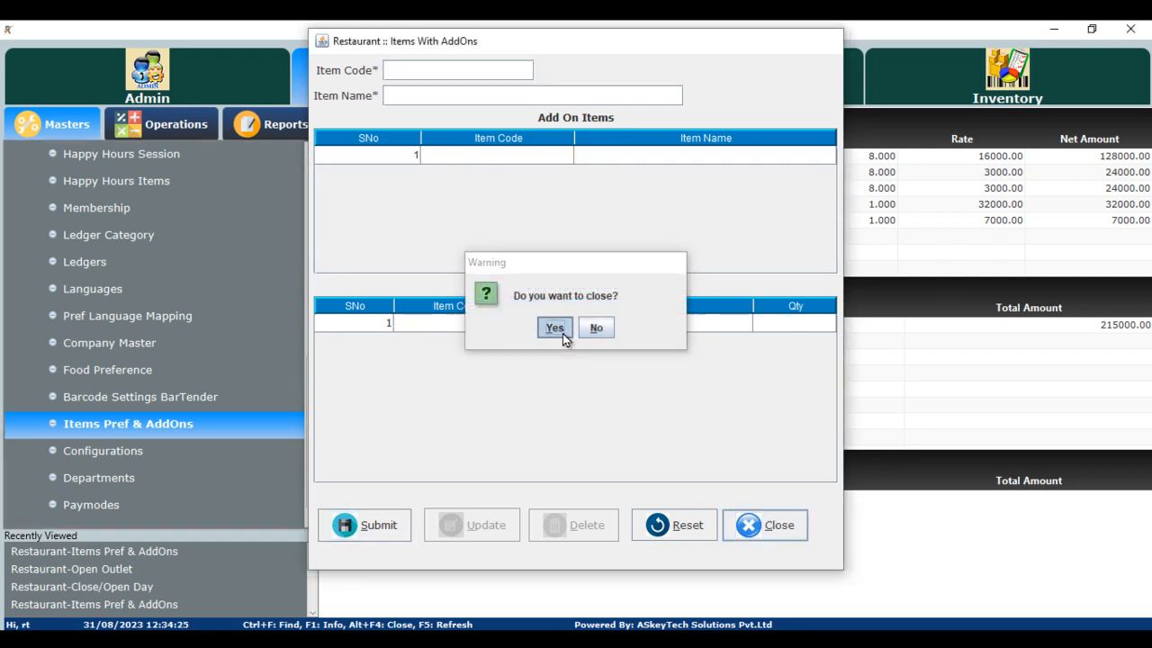
{"action": "left_click", "coordinate": [562, 333]}
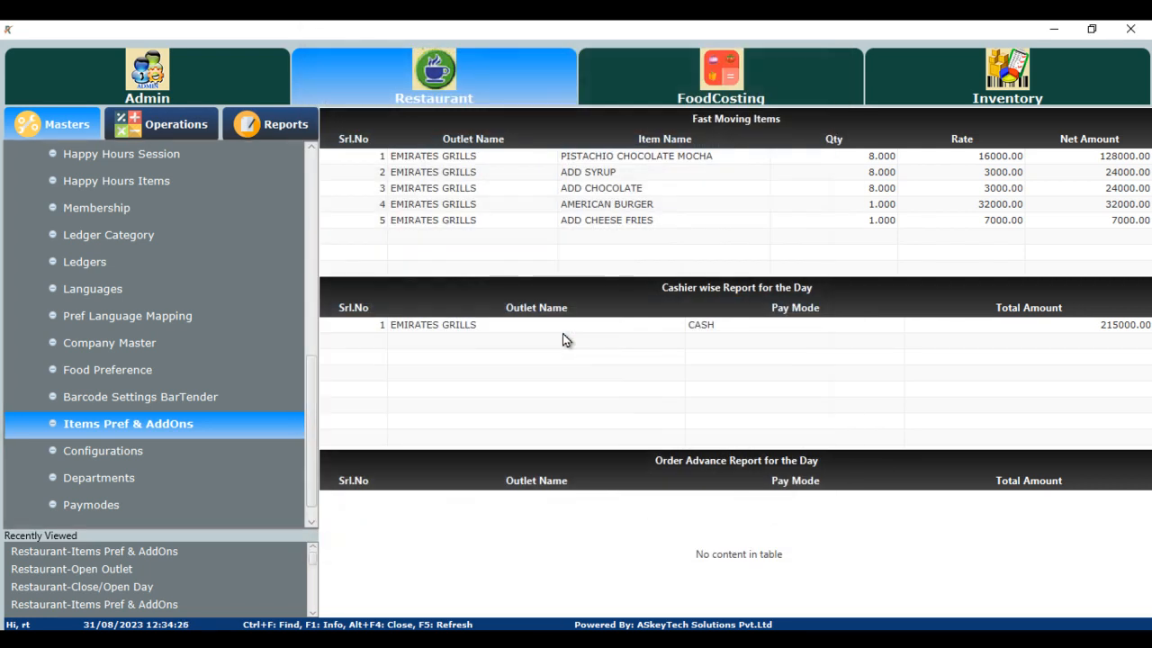
- Bring up the Restaurant module's Operations list with its billing functions
{"action": "left_click", "coordinate": [198, 124]}
{"action": "scroll", "coordinate": [146, 340], "scroll_direction": "up", "scroll_amount": 5}
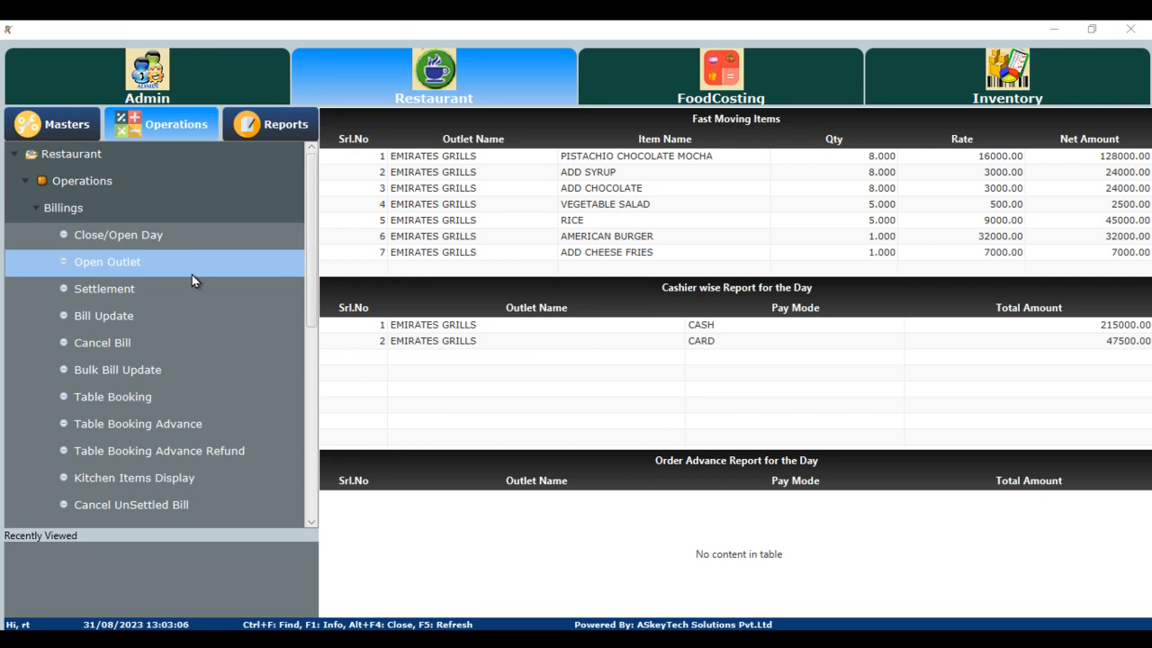
- Exit the program, confirm, and sign back in with user ID RT and the account password
{"action": "left_click", "coordinate": [1132, 27]}
{"action": "left_click", "coordinate": [637, 272]}
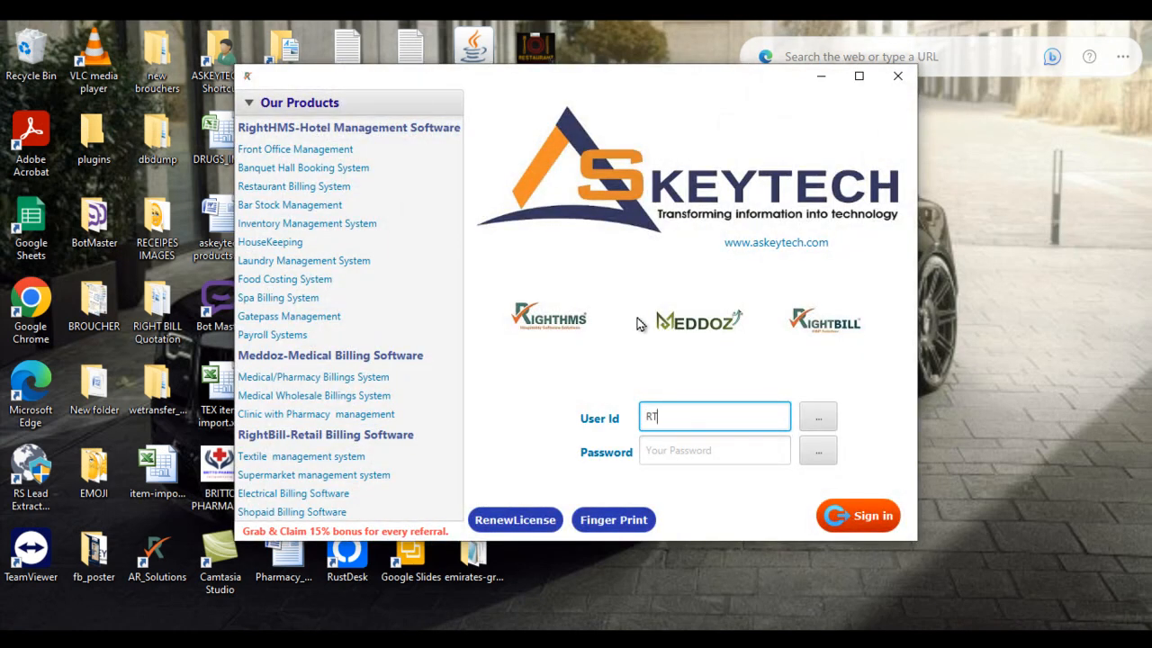
{"action": "key", "text": "Tab"}
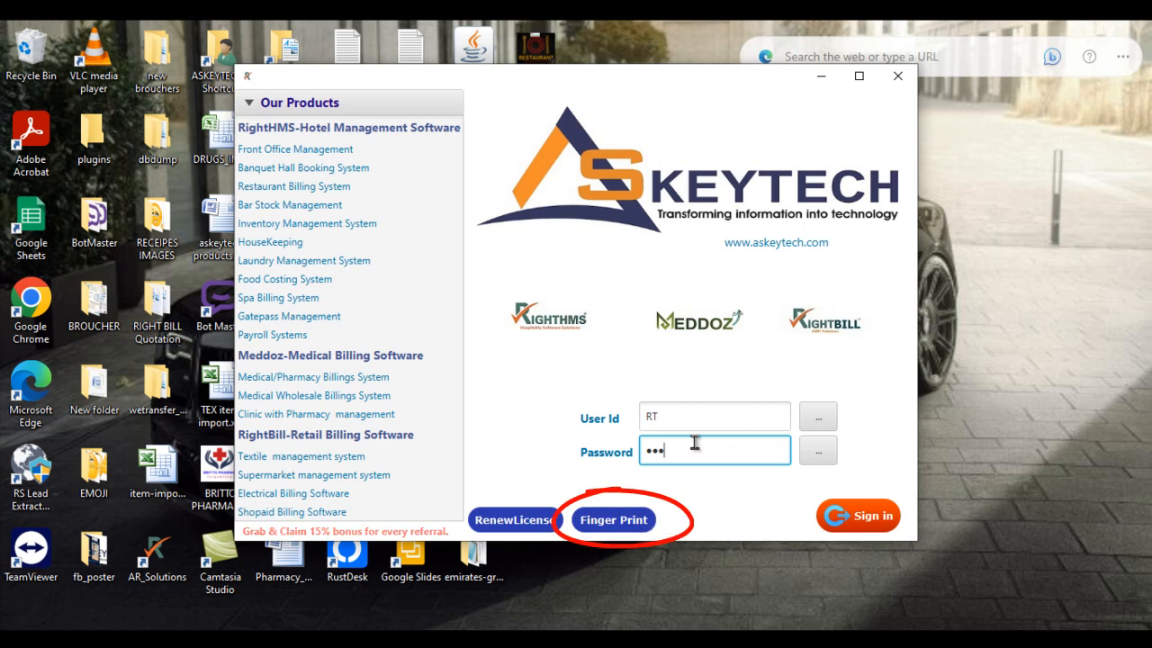
{"action": "key", "text": "Return"}
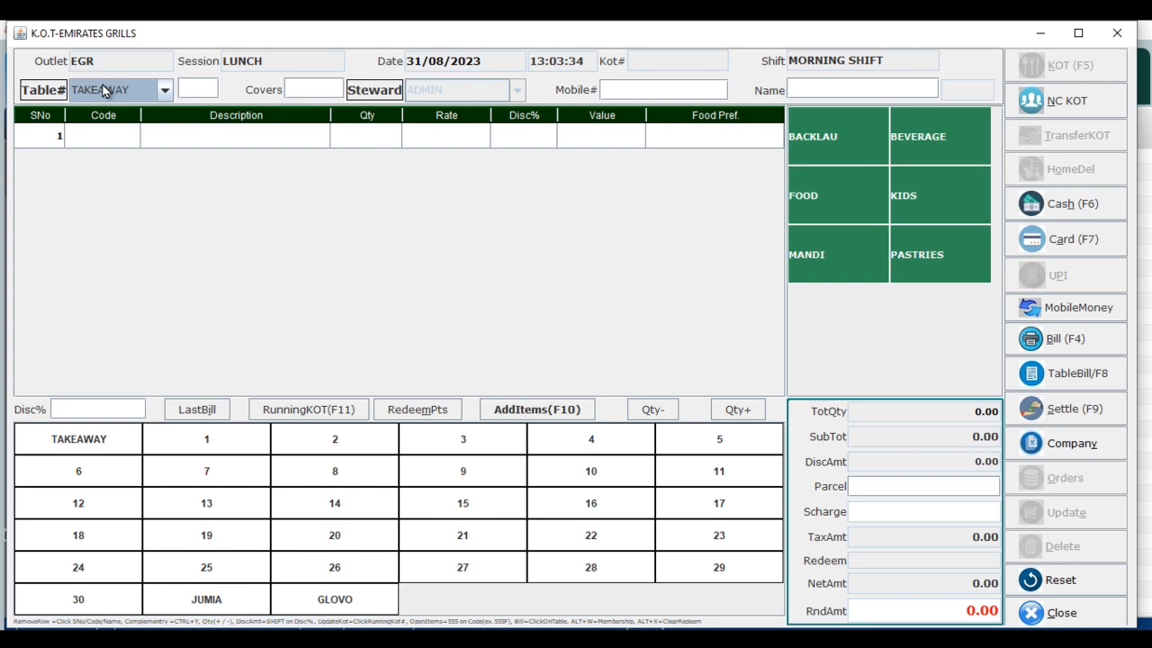
- View the table choices on the EMIRATES GRILLS K.O.T screen, cancel the selection, and minimize the screen
{"action": "left_click", "coordinate": [103, 89]}
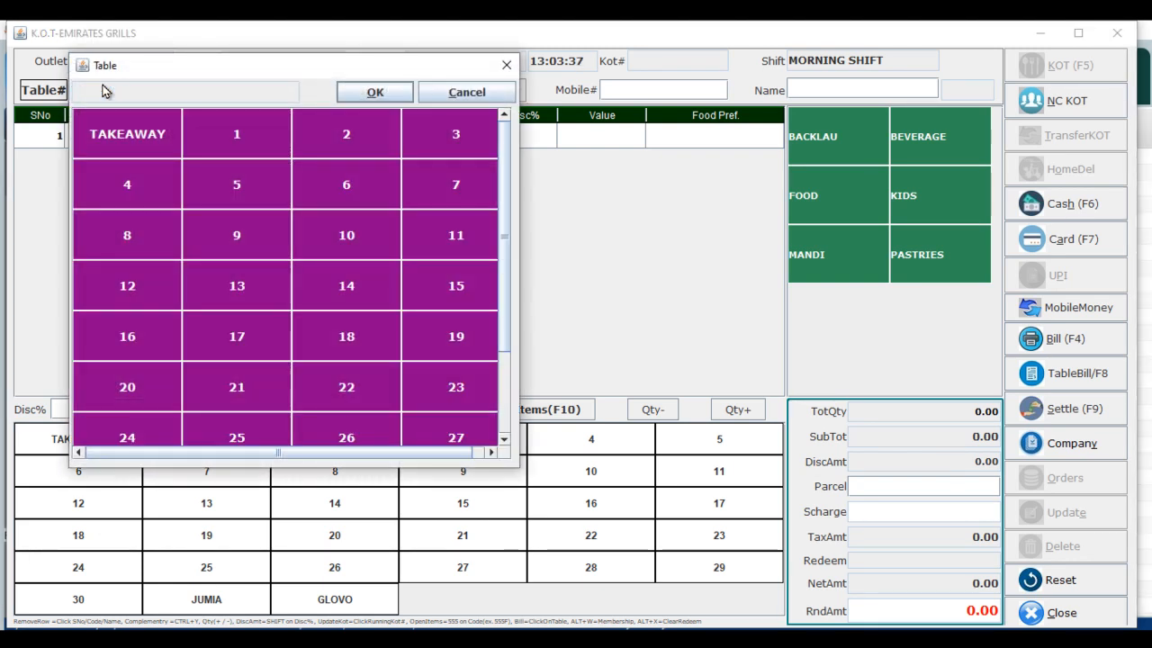
{"action": "left_click", "coordinate": [464, 93]}
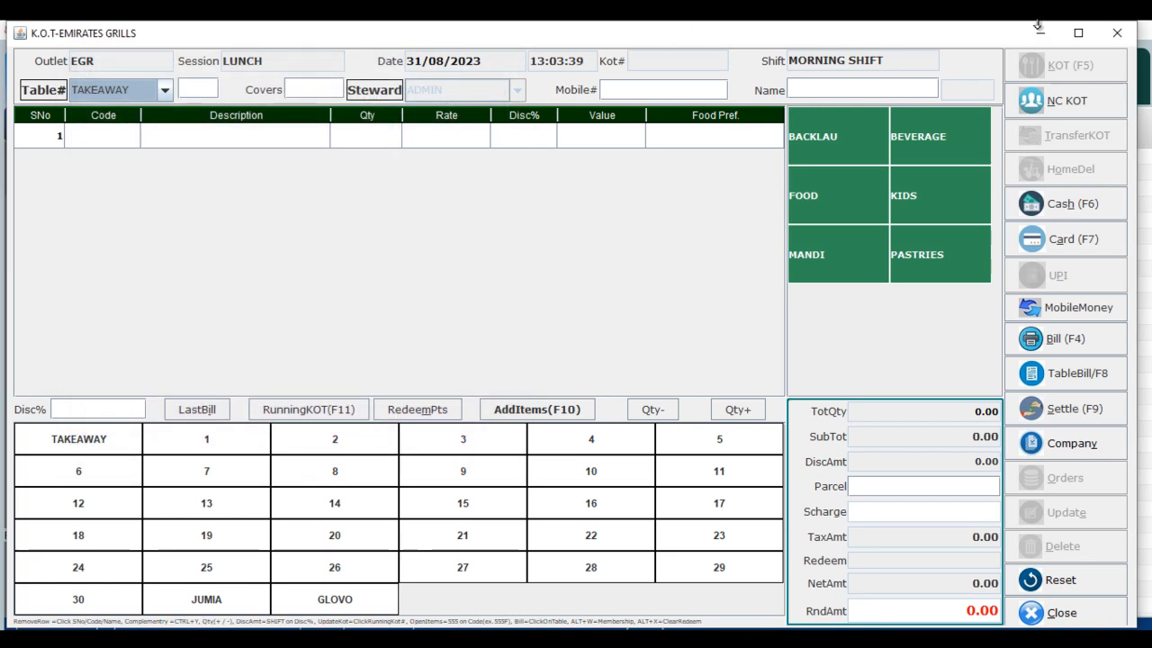
{"action": "left_click", "coordinate": [1040, 31]}
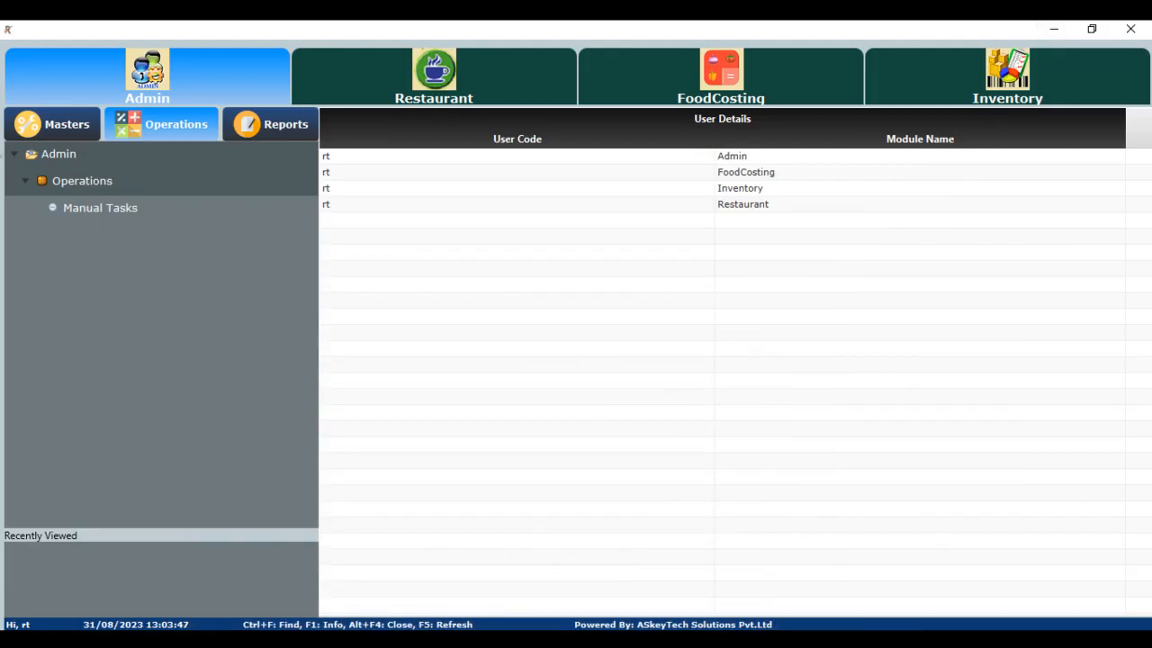
- Open User Create in the Admin masters and load the rt user's profile to check its Default Screen Name
{"action": "left_click", "coordinate": [56, 124]}
{"action": "left_click", "coordinate": [136, 213]}
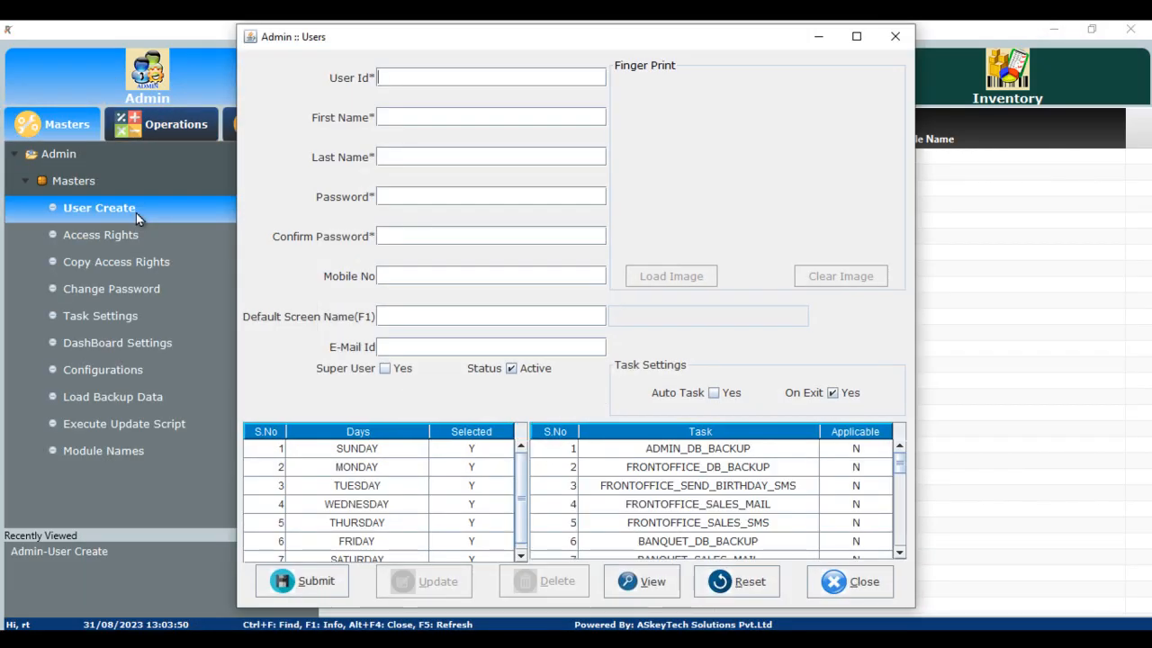
{"action": "key", "text": "F1"}
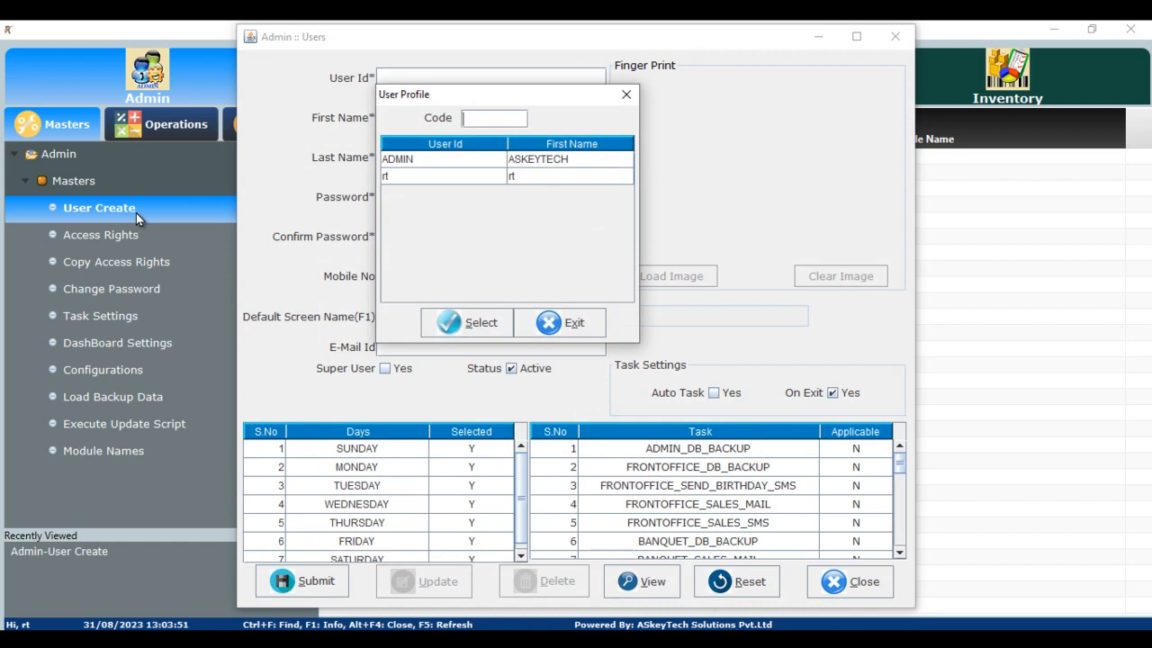
{"action": "left_click", "coordinate": [470, 171]}
{"action": "left_click", "coordinate": [456, 322]}
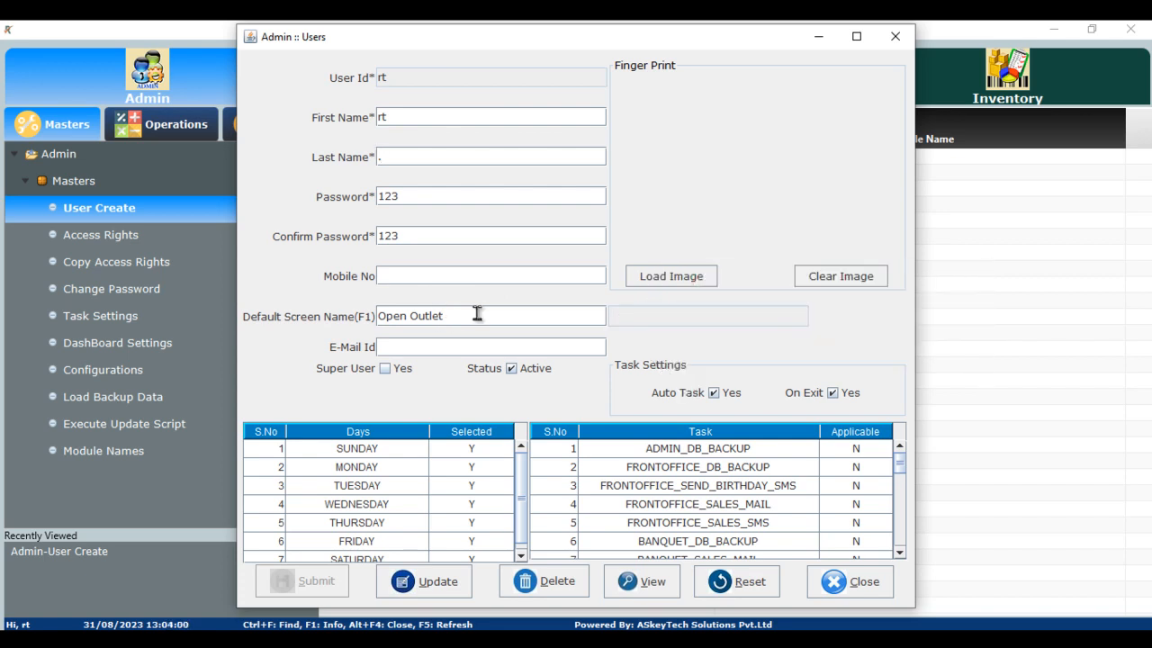
- Clear the rt user's Default Screen Name to browse the available screens, and close the list and the user form without updating
{"action": "key", "text": "BackSpace"}
{"action": "key", "text": "BackSpace"}
{"action": "key", "text": "BackSpace"}
{"action": "key", "text": "BackSpace"}
{"action": "key", "text": "BackSpace"}
{"action": "key", "text": "BackSpace"}
{"action": "key", "text": "BackSpace"}
{"action": "key", "text": "BackSpace"}
{"action": "key", "text": "BackSpace"}
{"action": "key", "text": "BackSpace"}
{"action": "key", "text": "F1"}
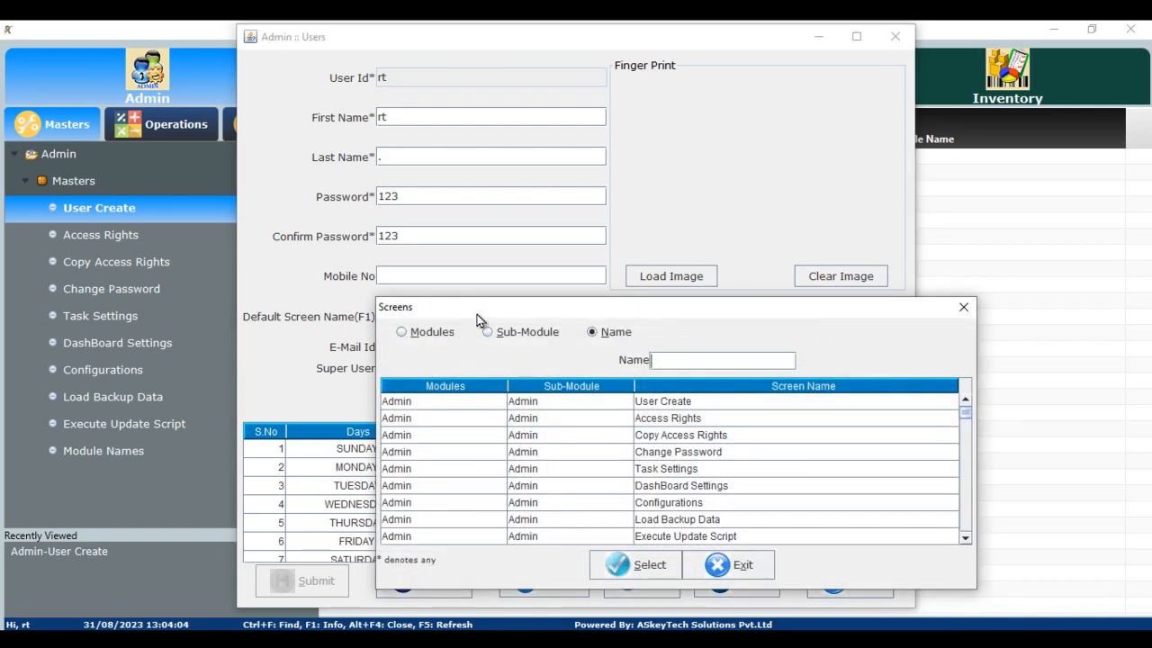
{"action": "scroll", "coordinate": [688, 486], "scroll_direction": "down", "scroll_amount": 3}
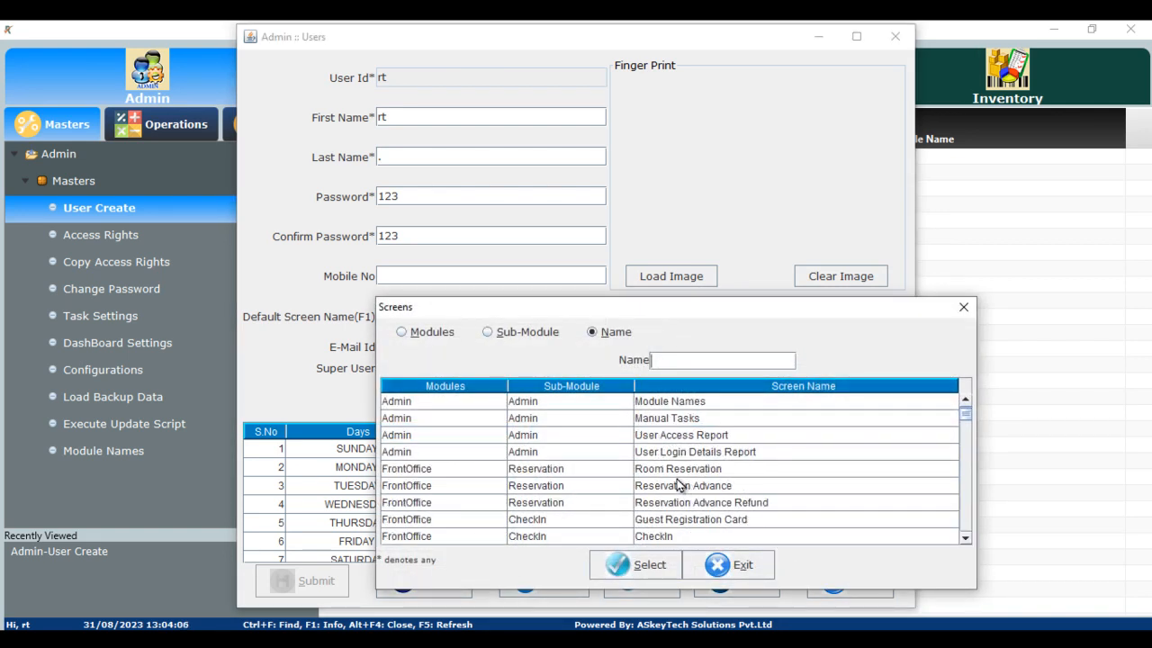
{"action": "scroll", "coordinate": [688, 486], "scroll_direction": "down", "scroll_amount": 5}
{"action": "scroll", "coordinate": [684, 486], "scroll_direction": "up", "scroll_amount": 5}
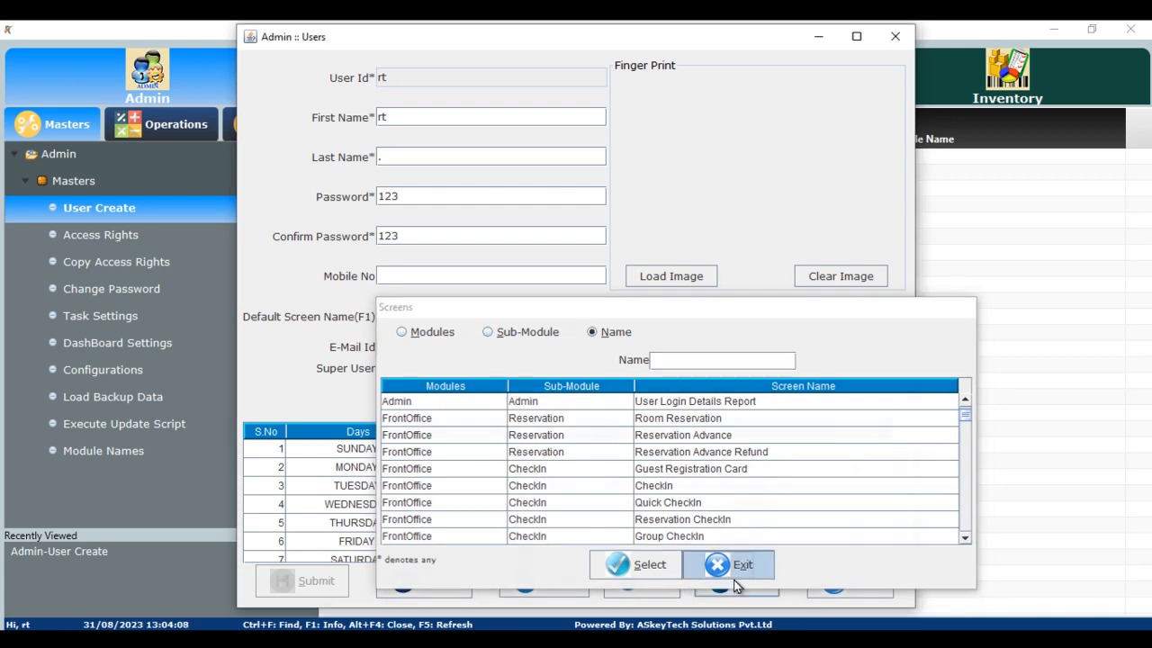
{"action": "left_click", "coordinate": [731, 565]}
{"action": "left_click", "coordinate": [845, 590]}
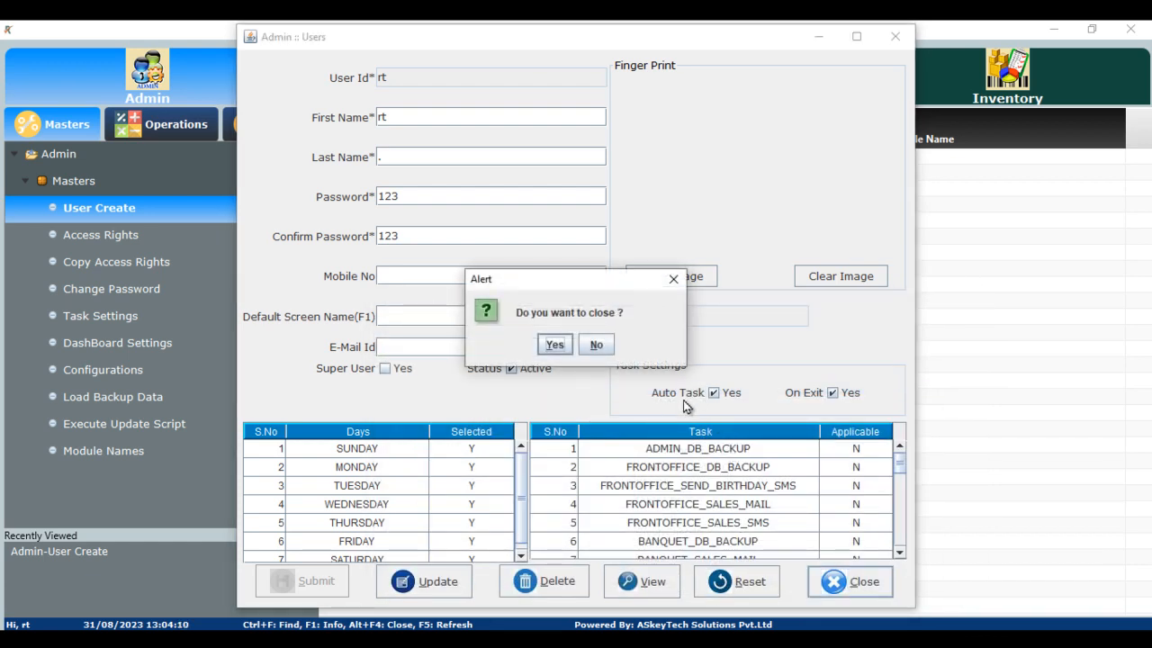
{"action": "left_click", "coordinate": [555, 344]}
- Launch Open Outlet from the Restaurant module's billing operations and choose table 1 on the K.O.T screen
{"action": "left_click", "coordinate": [414, 79]}
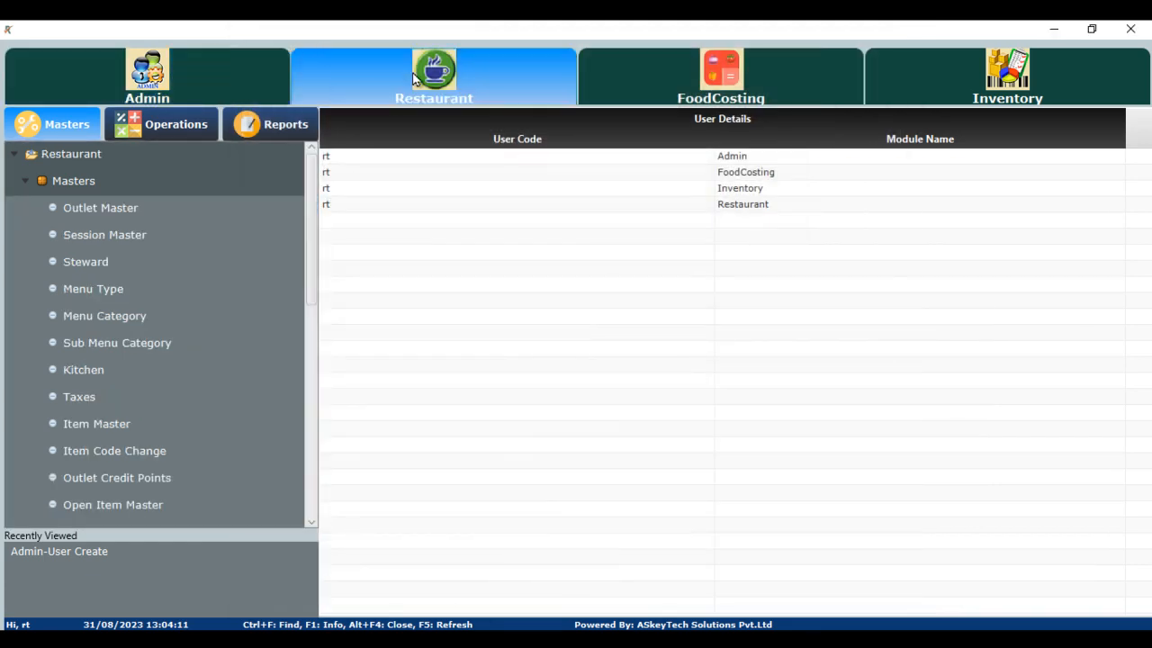
{"action": "left_click", "coordinate": [184, 127]}
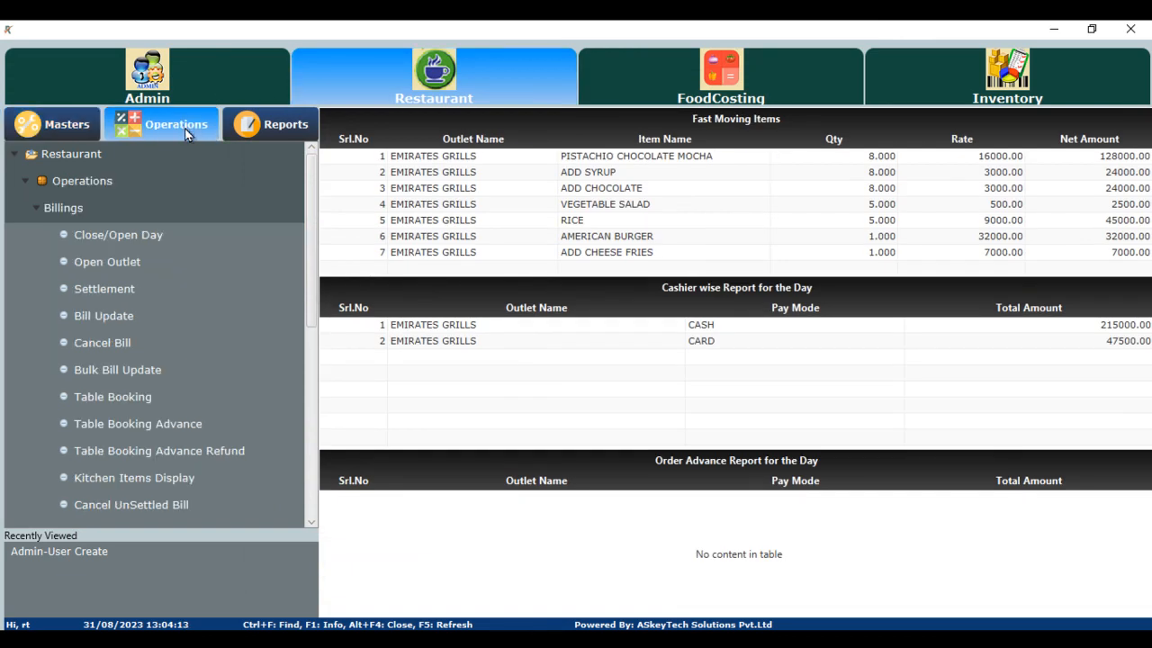
{"action": "left_click", "coordinate": [210, 271]}
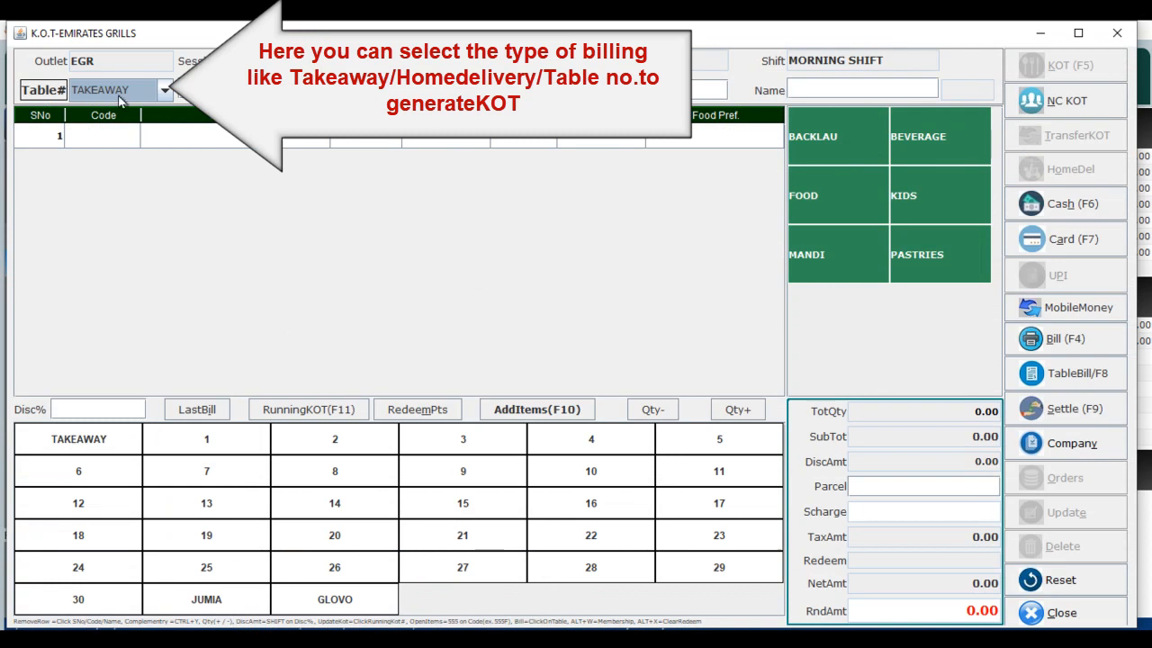
{"action": "left_click", "coordinate": [124, 95]}
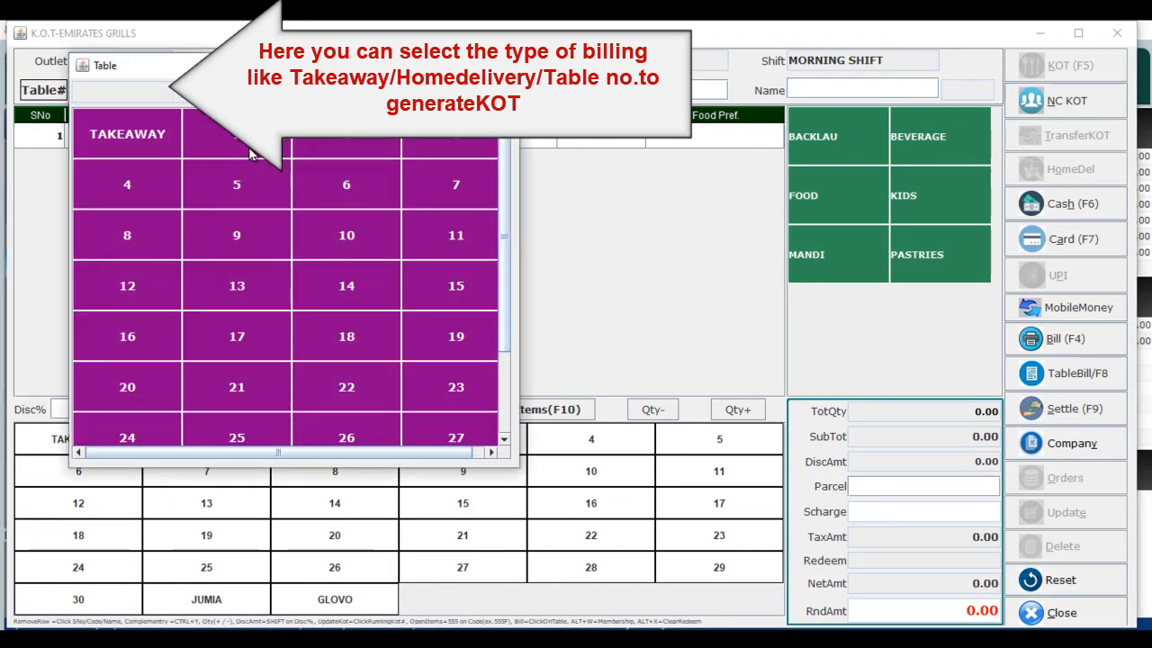
{"action": "left_click", "coordinate": [252, 155]}
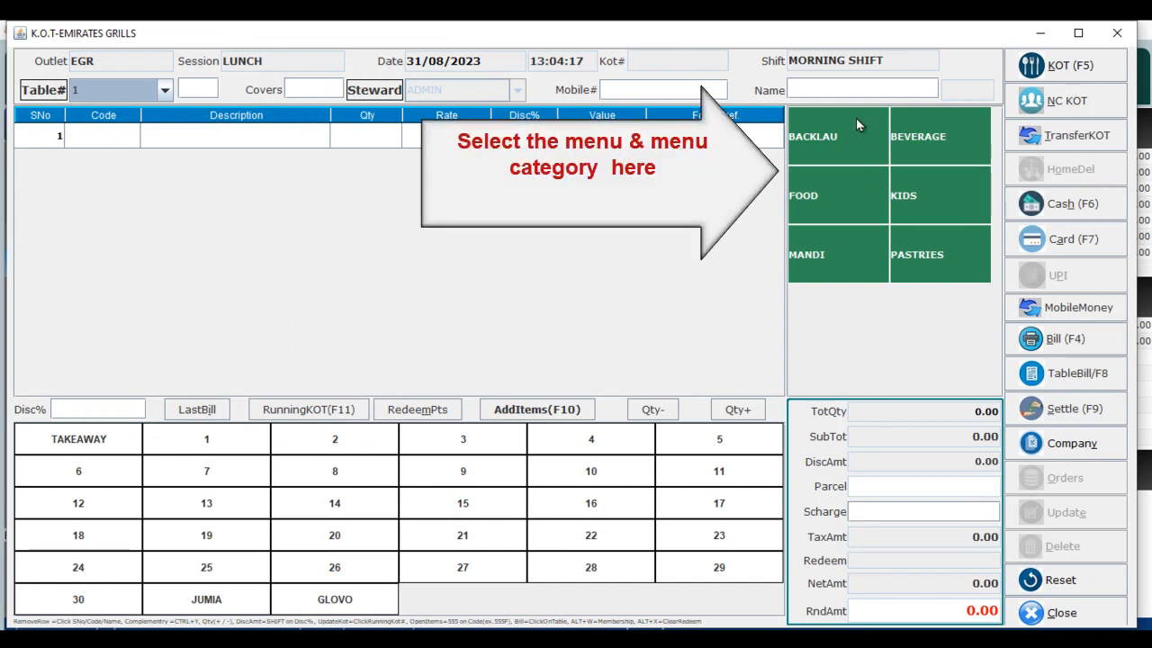
- Order 7 VEGETABLE SALAD with the RICE add-on from the FOOD menu's SALAD category and generate the KOT
{"action": "left_click", "coordinate": [812, 191]}
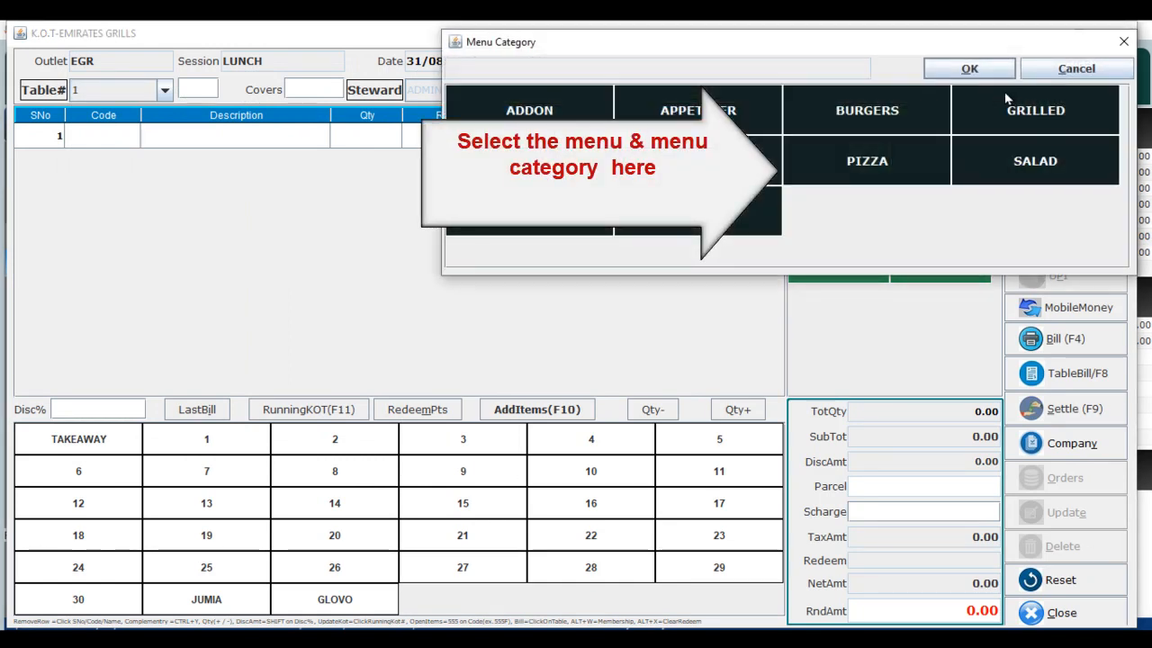
{"action": "left_click", "coordinate": [1047, 164]}
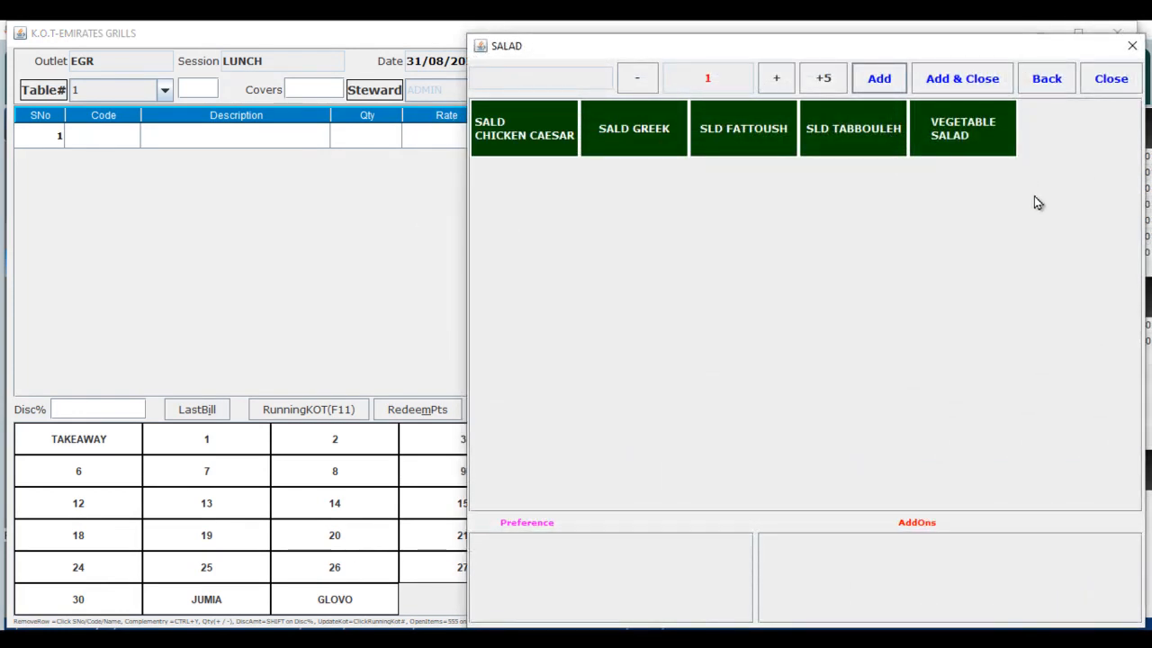
{"action": "left_click", "coordinate": [962, 126]}
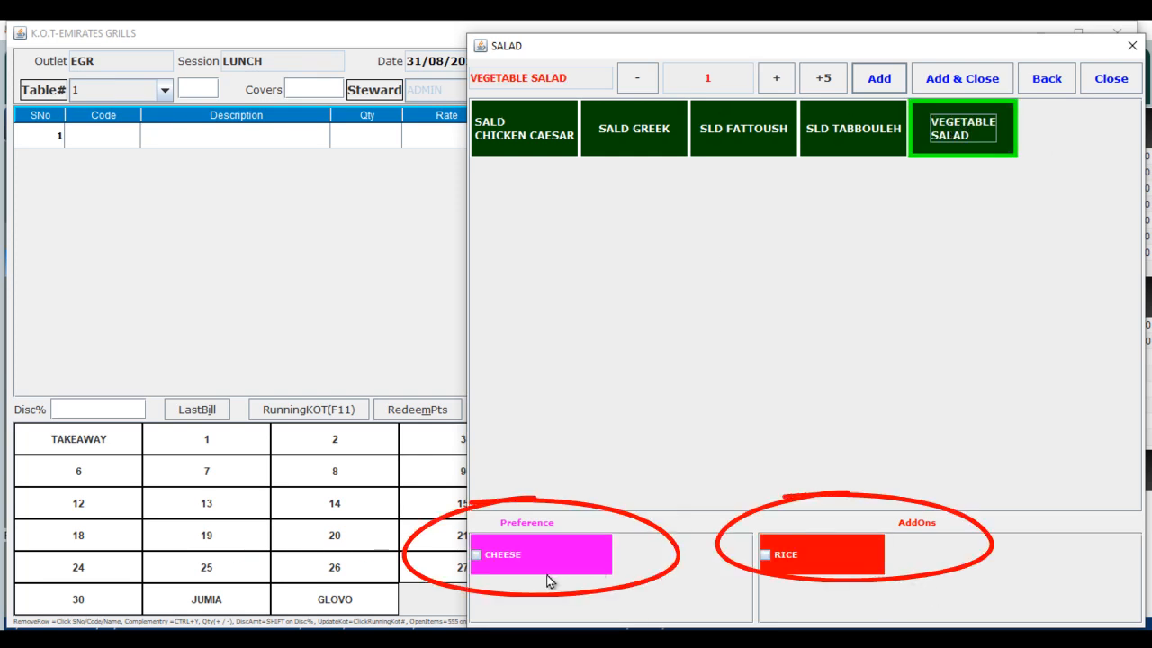
{"action": "left_click", "coordinate": [772, 556]}
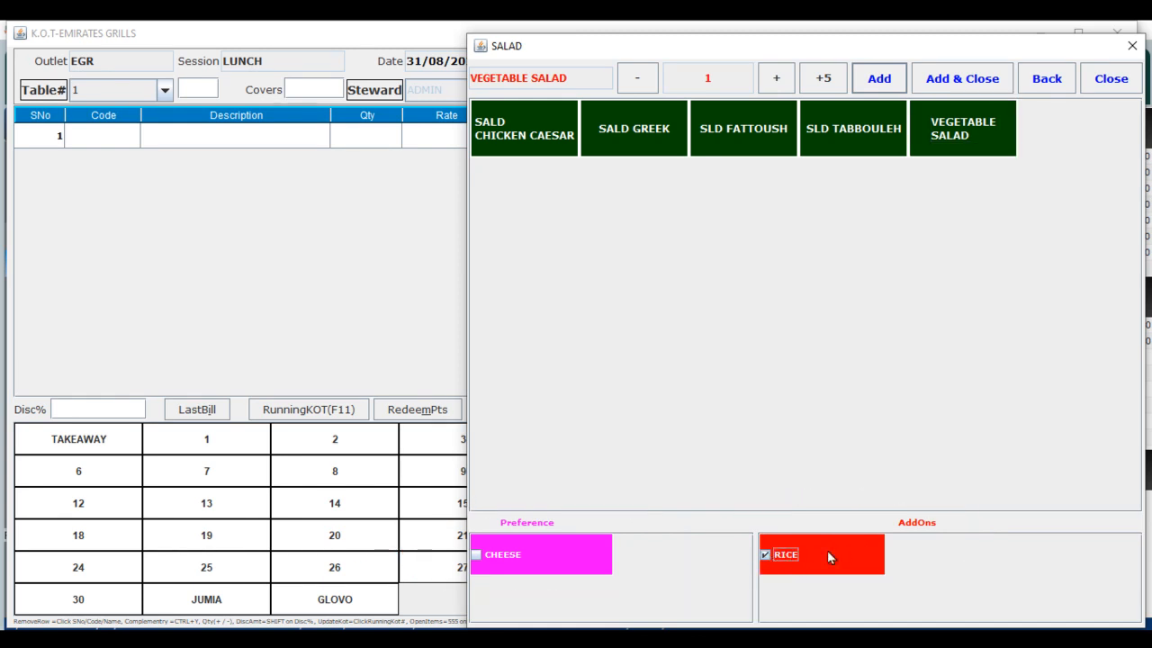
{"action": "left_click", "coordinate": [779, 81]}
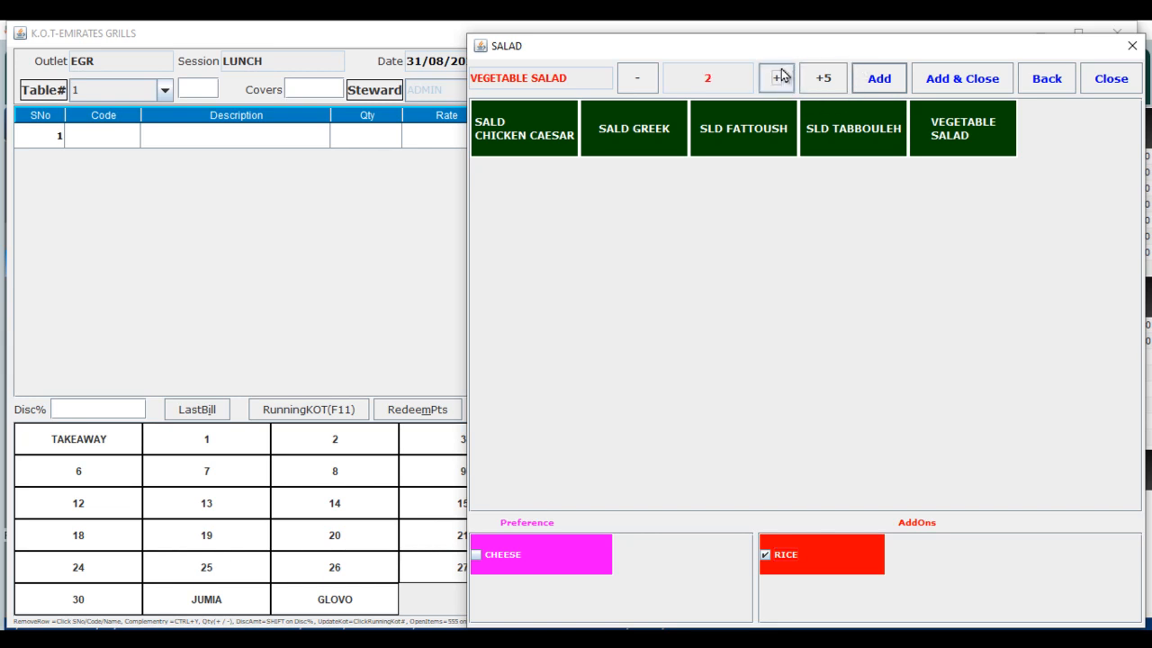
{"action": "left_click", "coordinate": [821, 84]}
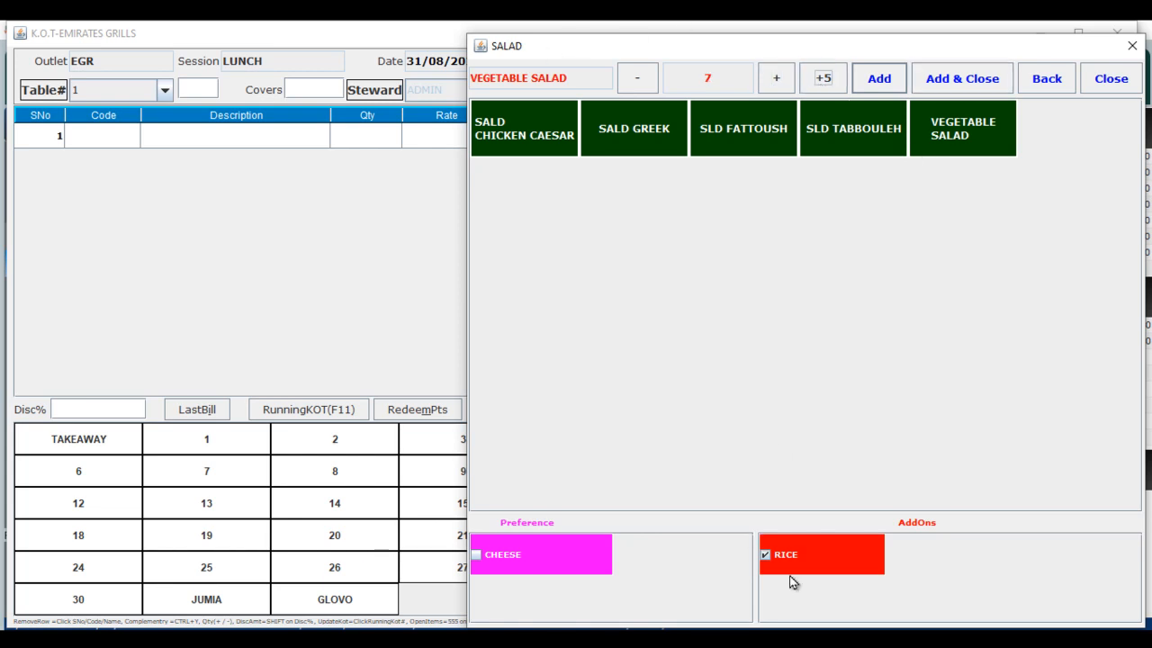
{"action": "left_click", "coordinate": [971, 88]}
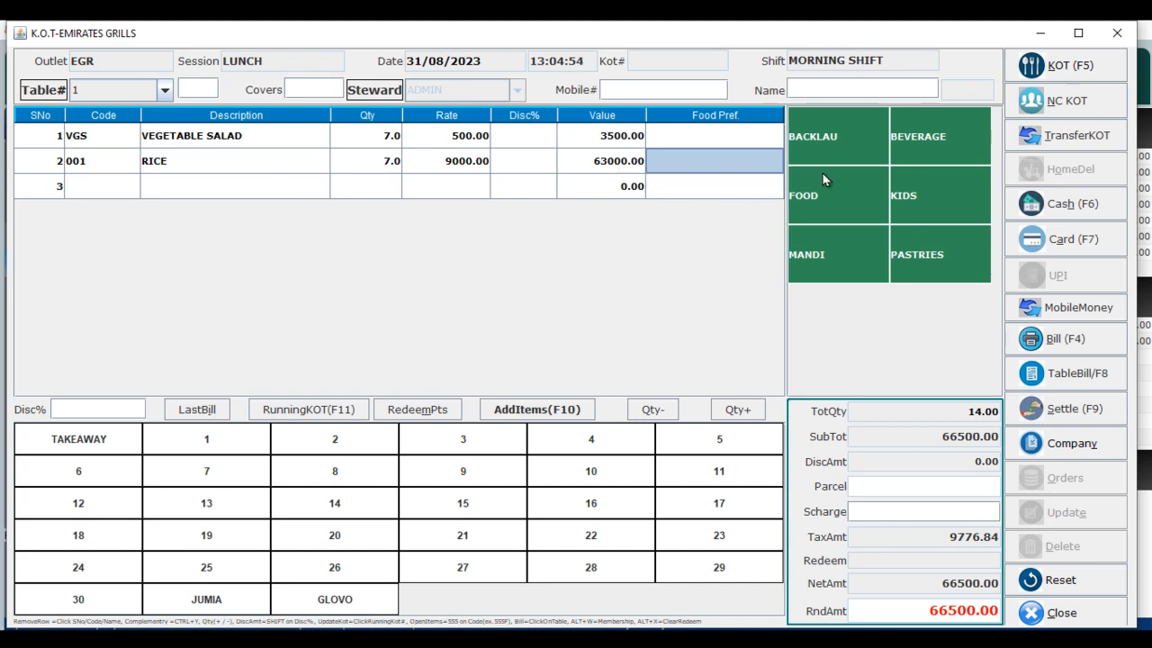
{"action": "left_click", "coordinate": [1070, 75]}
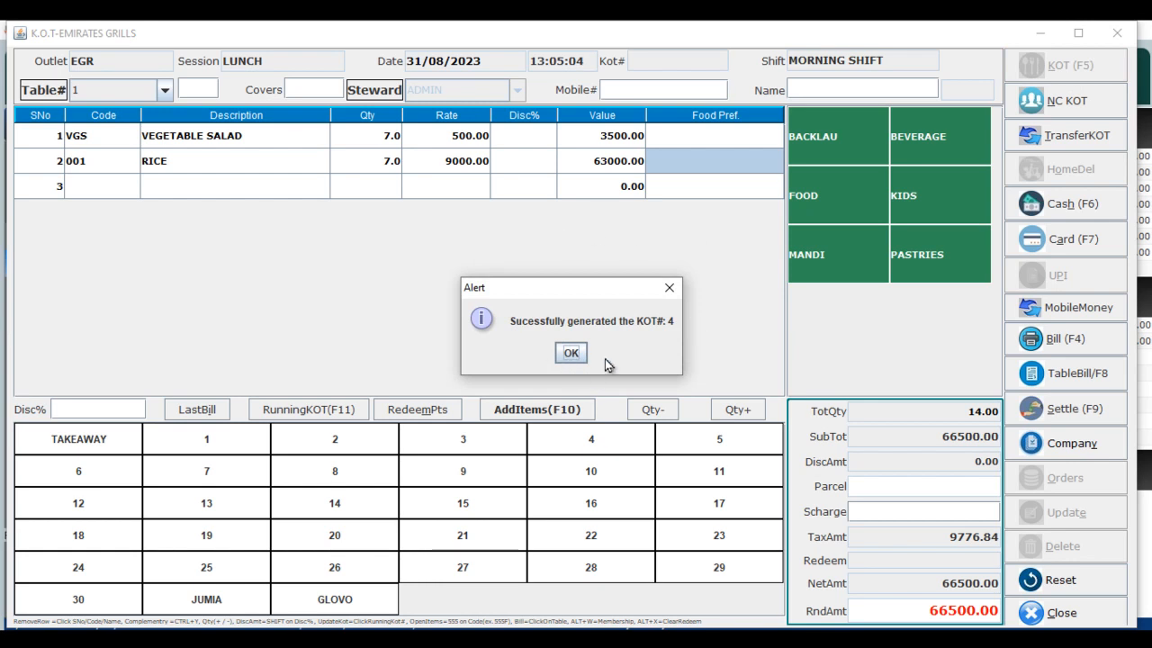
{"action": "left_click", "coordinate": [572, 353]}
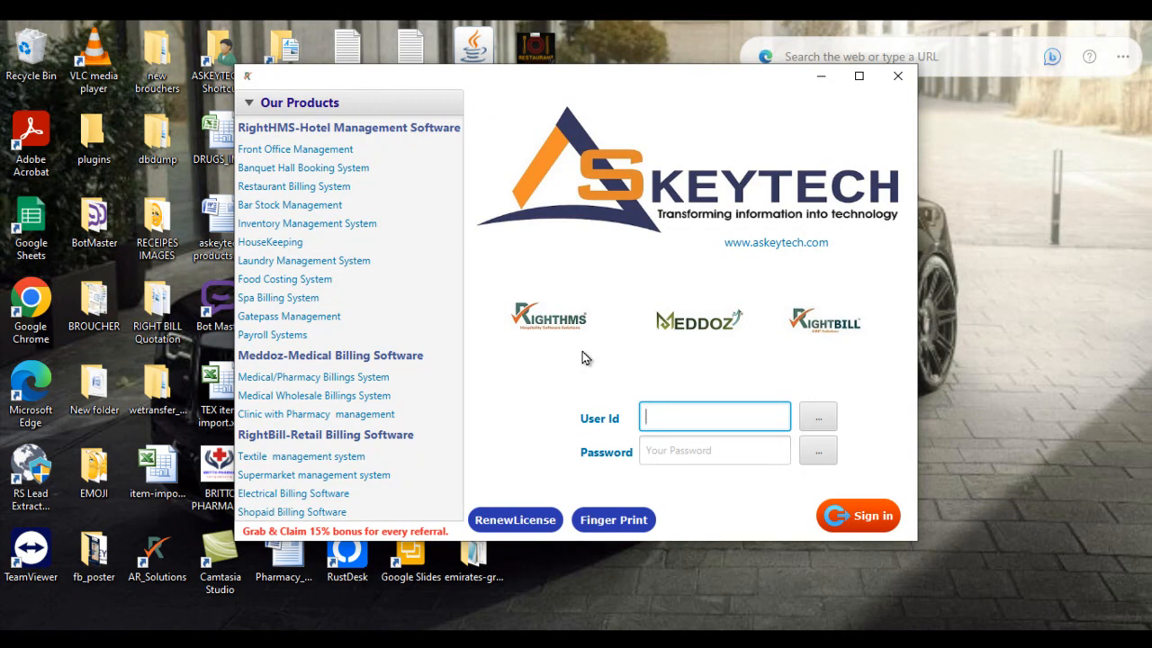
- Sign in again with user ID RT and the account password
{"action": "key", "text": "Tab"}
{"action": "type", "text": "1"}
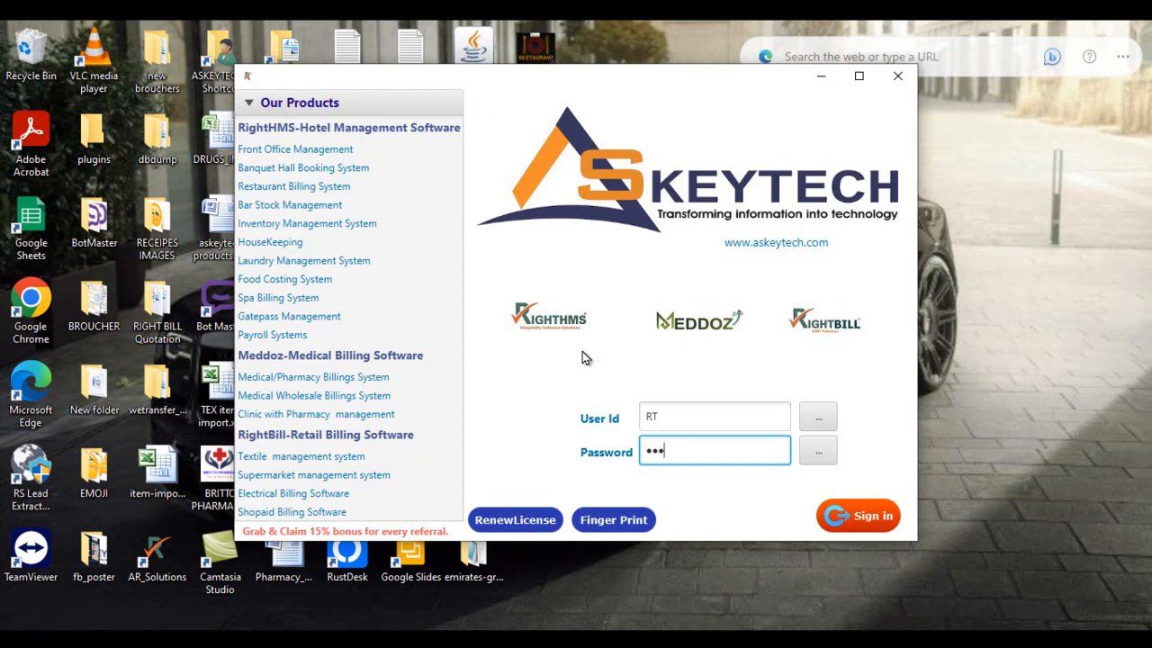
{"action": "key", "text": "Return"}
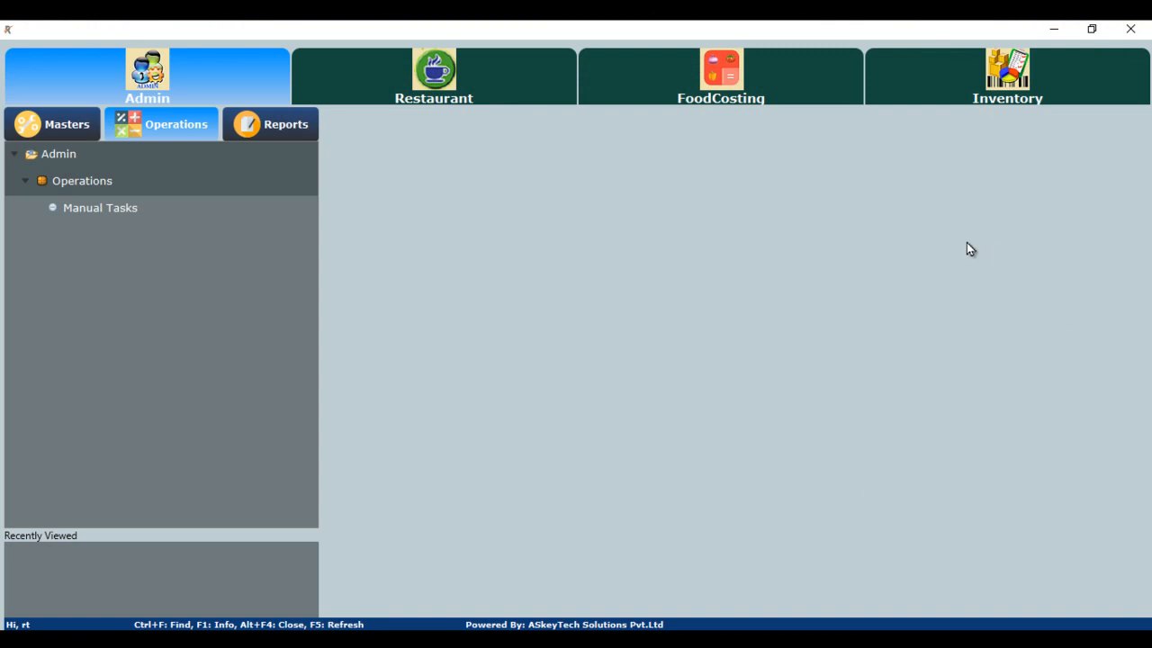
- Bring up the Restaurant module's K.O.T screen and view the list of running KOTs
{"action": "left_click", "coordinate": [380, 103]}
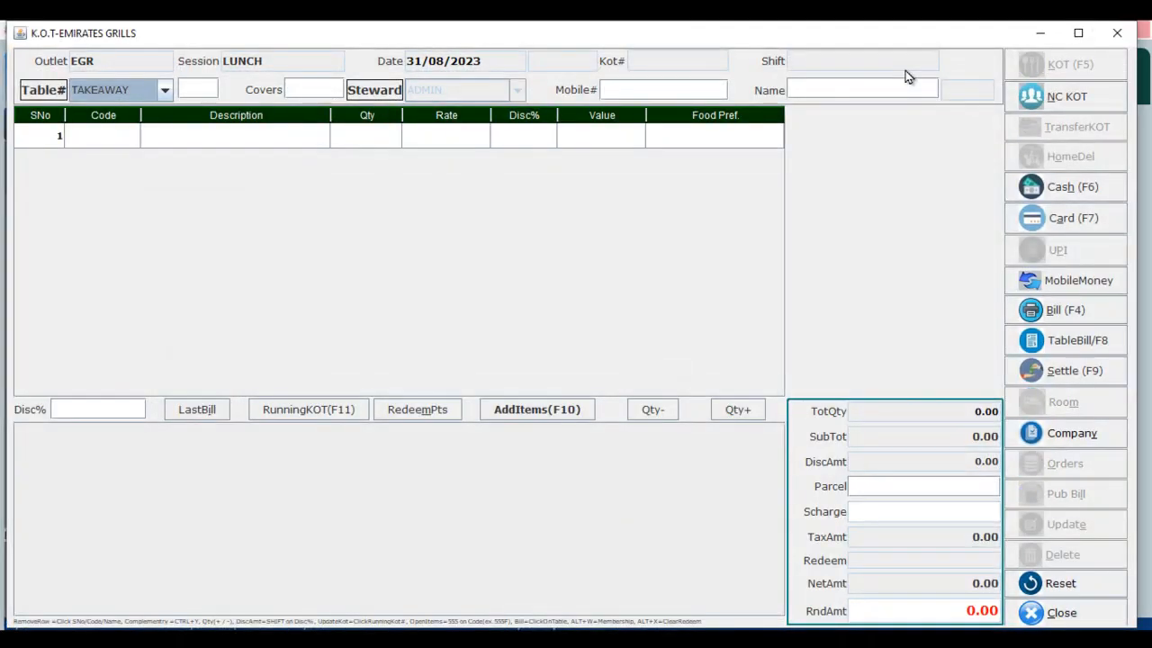
{"action": "left_click", "coordinate": [340, 411]}
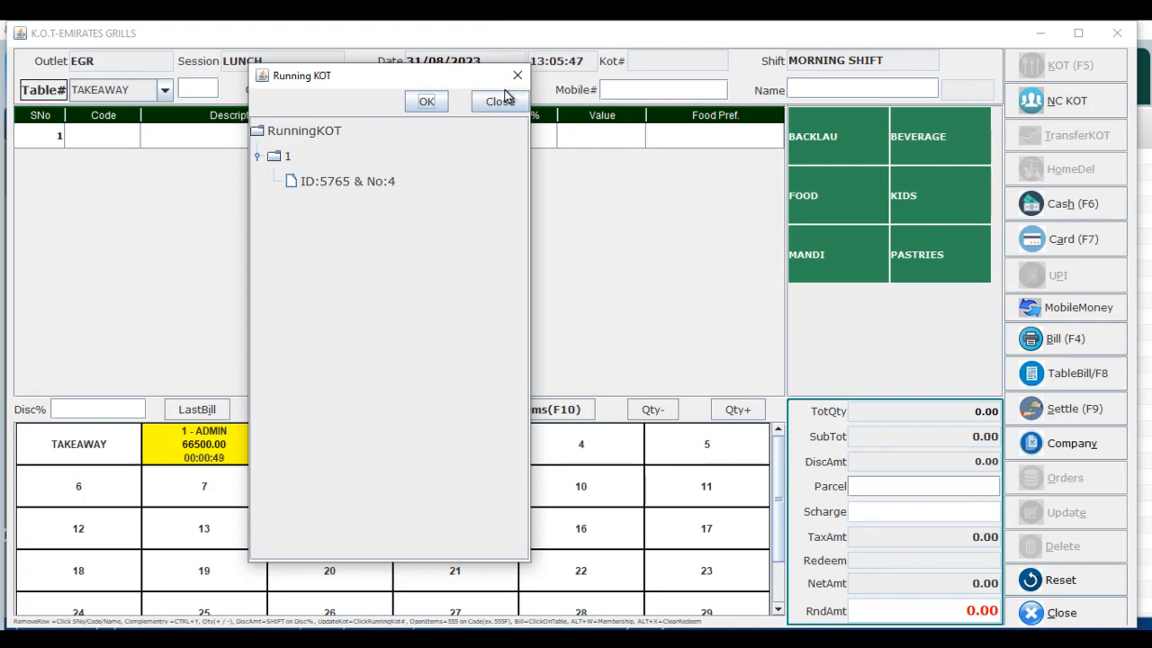
{"action": "left_click", "coordinate": [505, 95]}
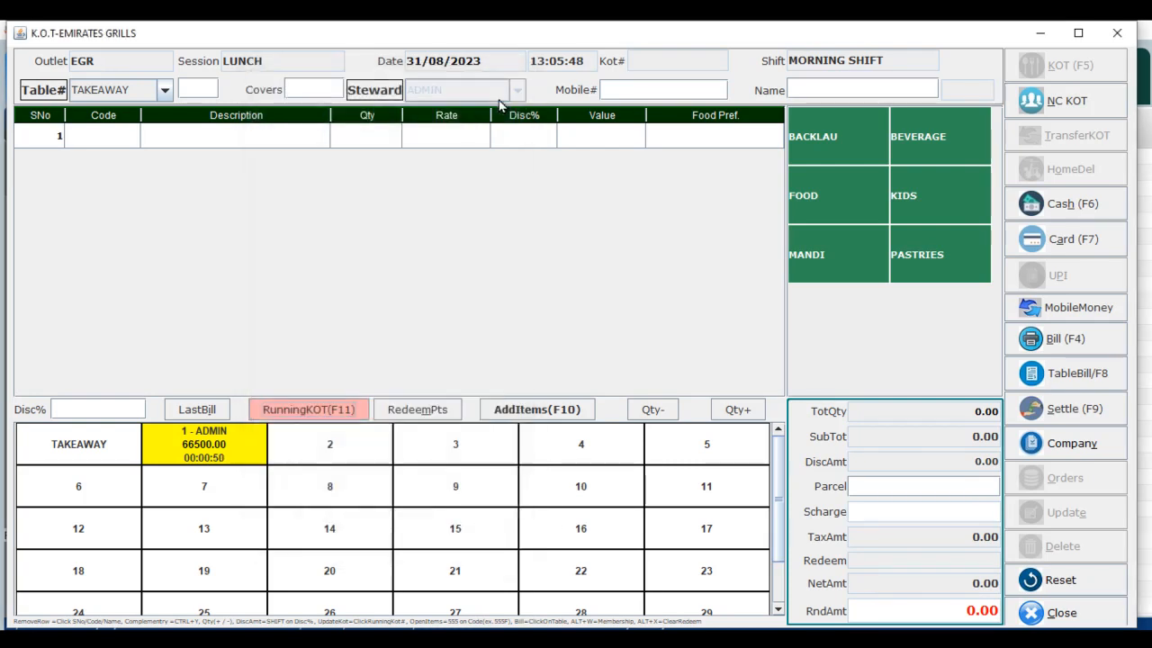
- Bill the running order of table 1 and settle it by card
{"action": "left_click", "coordinate": [245, 443]}
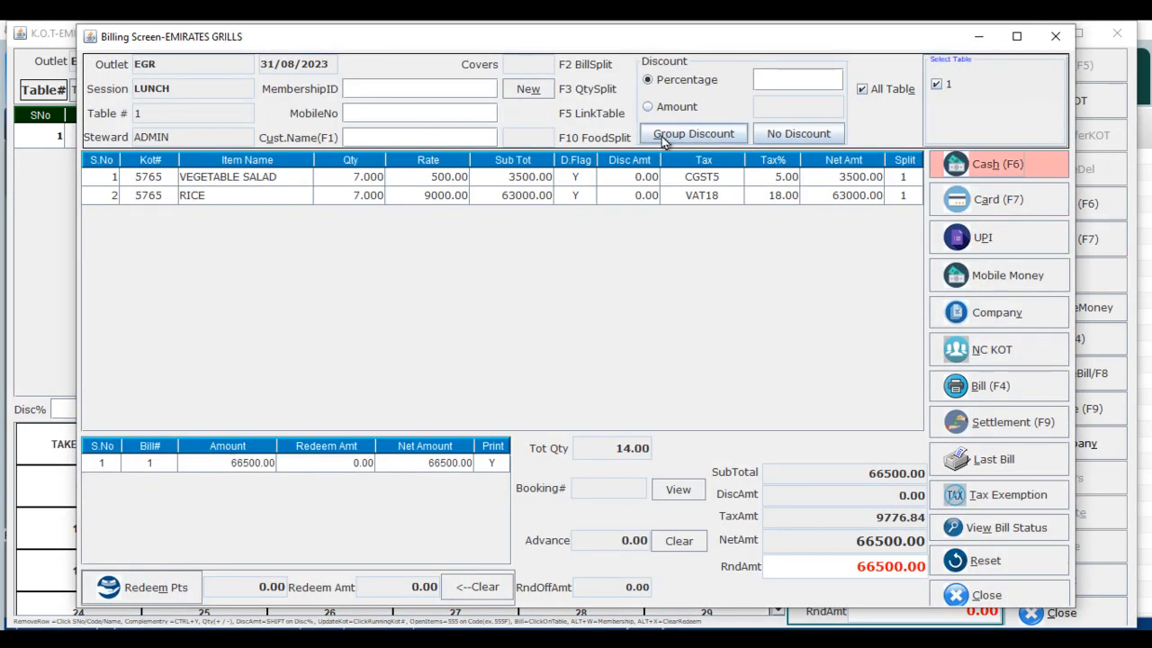
{"action": "left_click", "coordinate": [981, 199]}
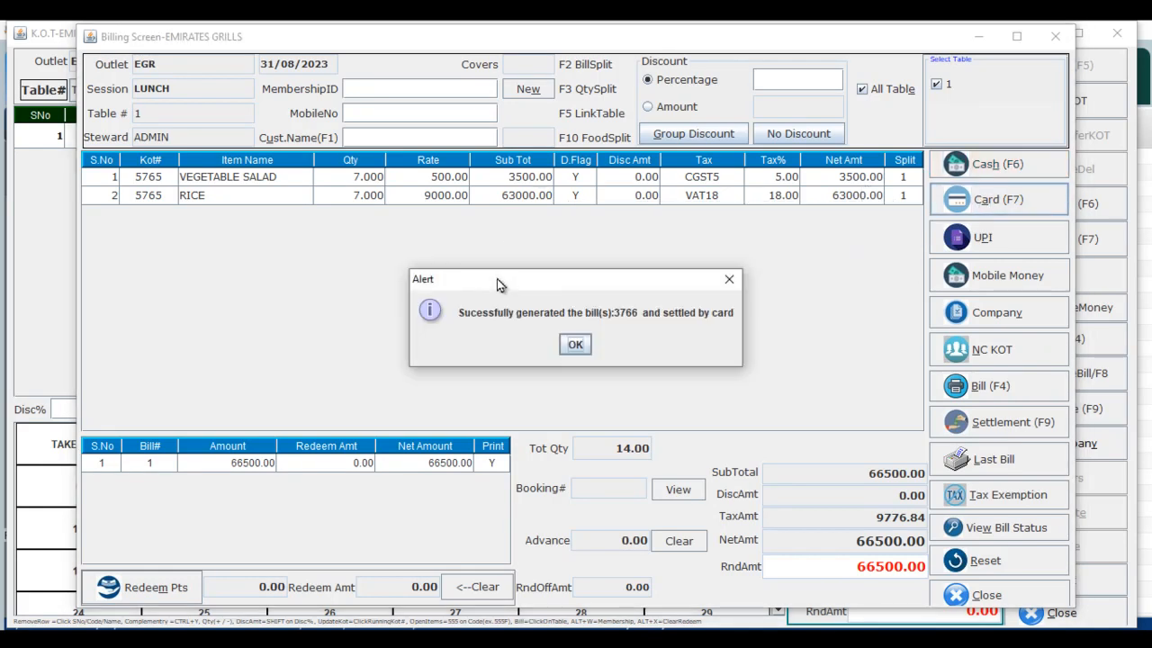
{"action": "left_click", "coordinate": [575, 343]}
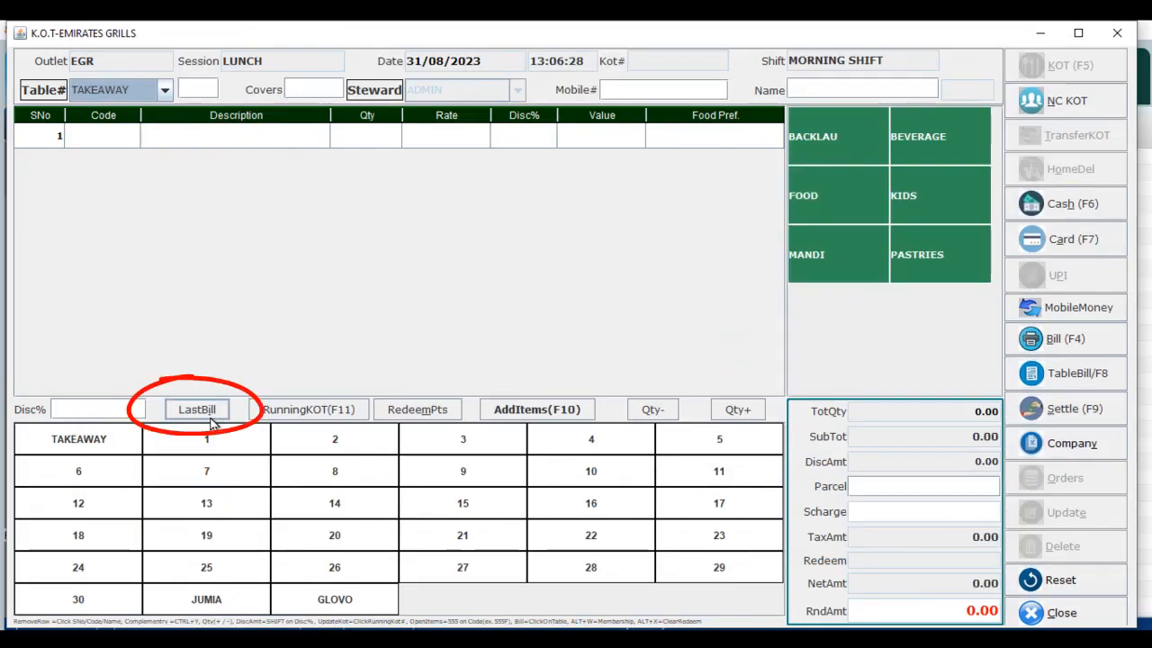
- View the last bill's tax invoice, step back through the two preceding bills, and close the re-print window
{"action": "left_click", "coordinate": [210, 418]}
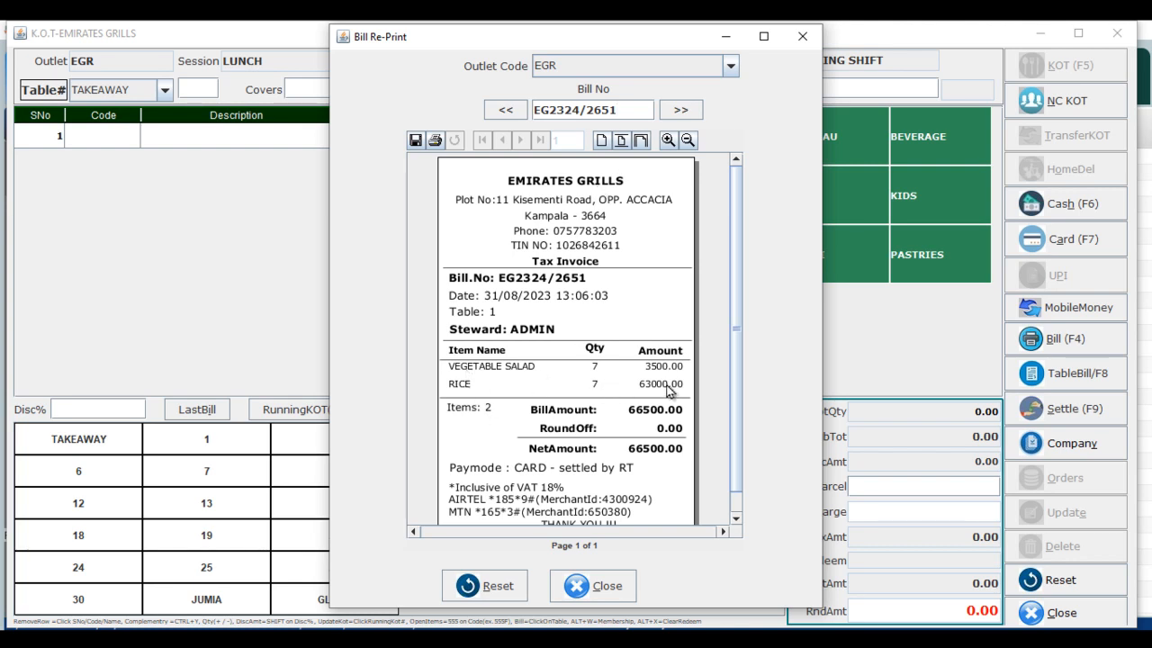
{"action": "scroll", "coordinate": [739, 263], "scroll_direction": "down", "scroll_amount": 1}
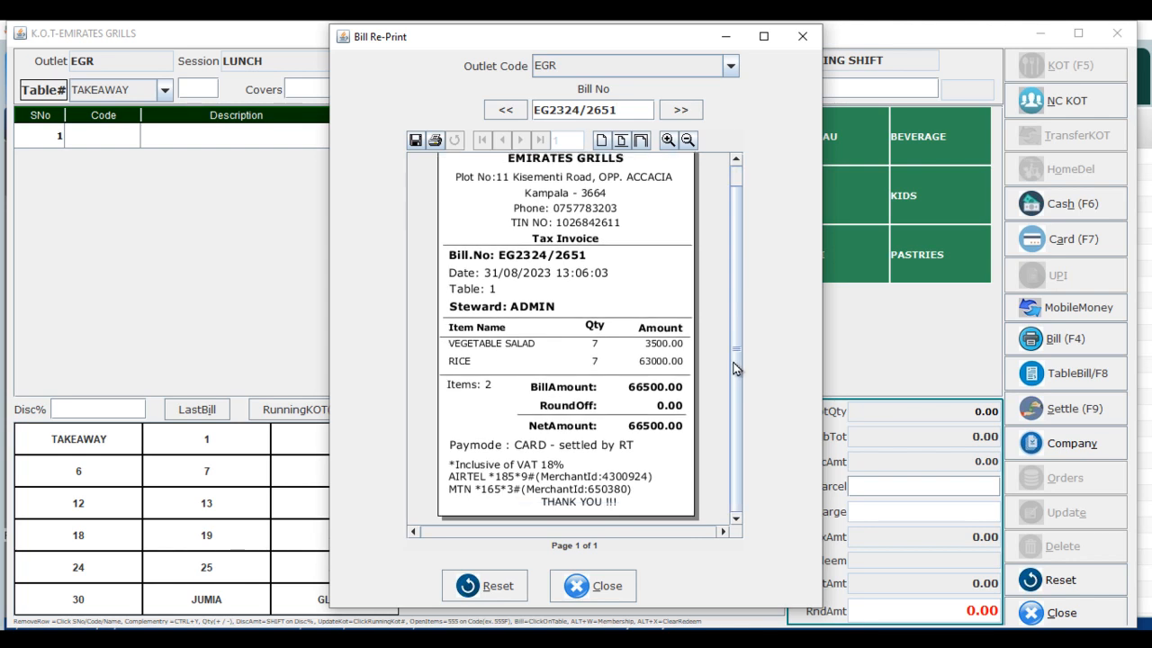
{"action": "left_click", "coordinate": [517, 111]}
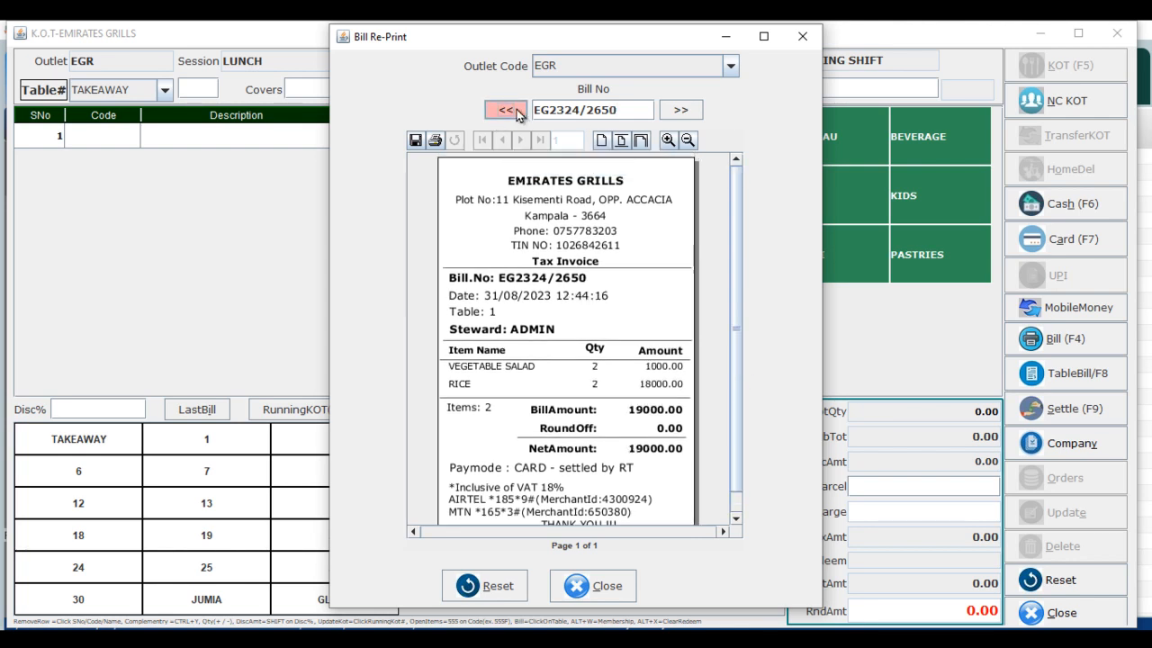
{"action": "left_click", "coordinate": [517, 111]}
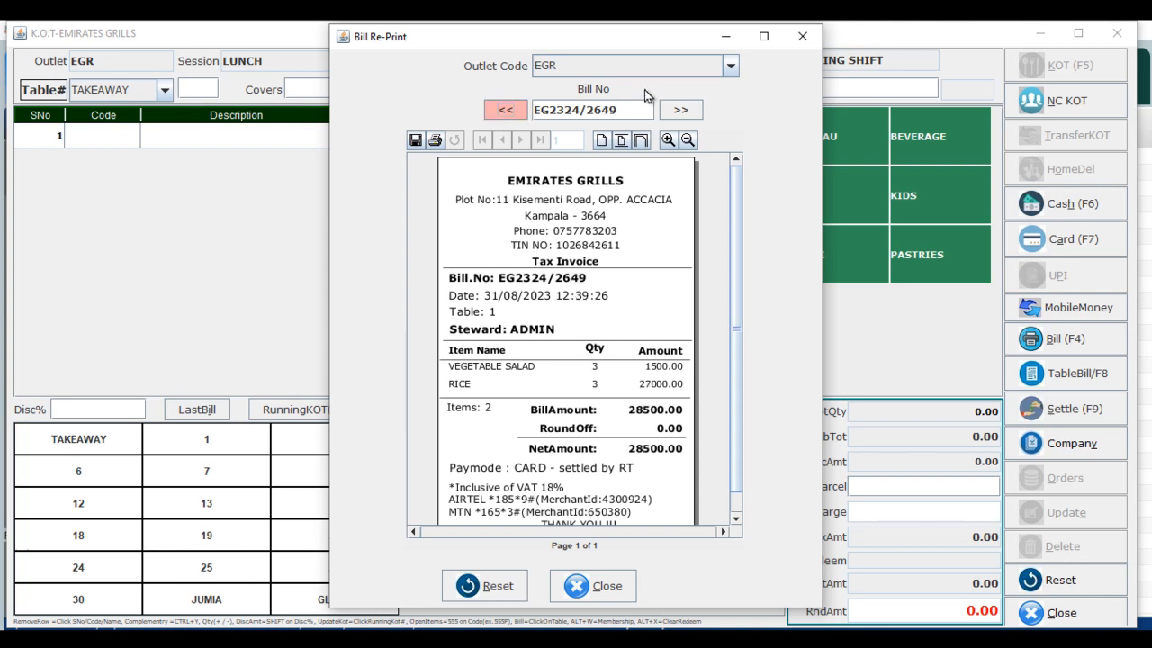
{"action": "left_click", "coordinate": [792, 38]}
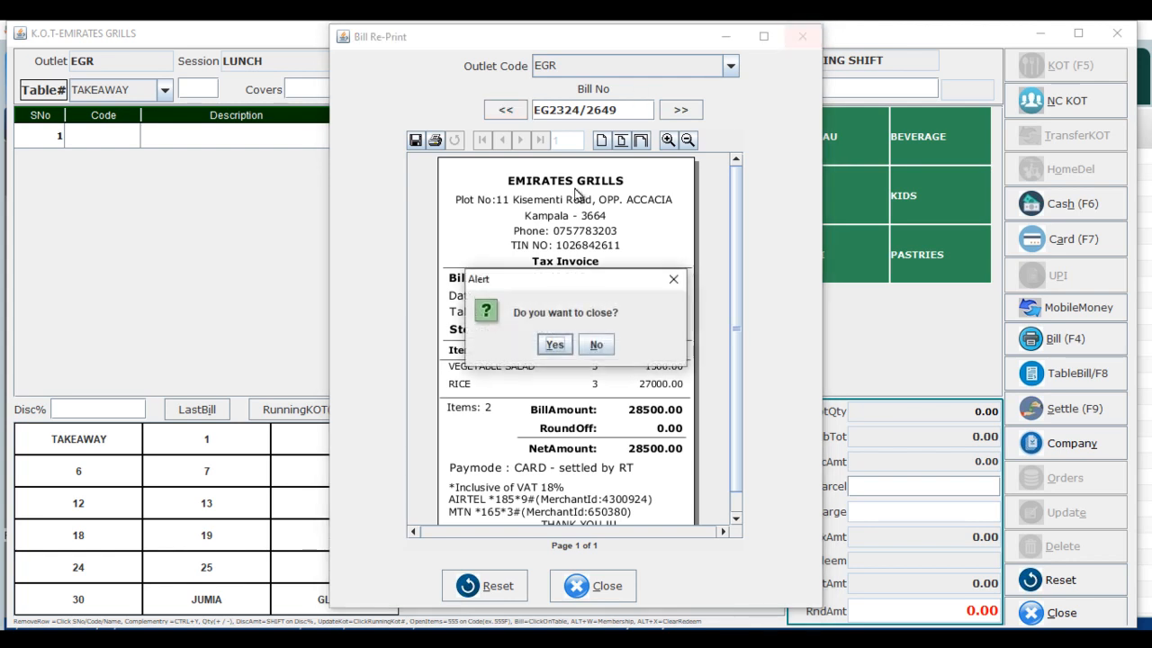
{"action": "left_click", "coordinate": [555, 344]}
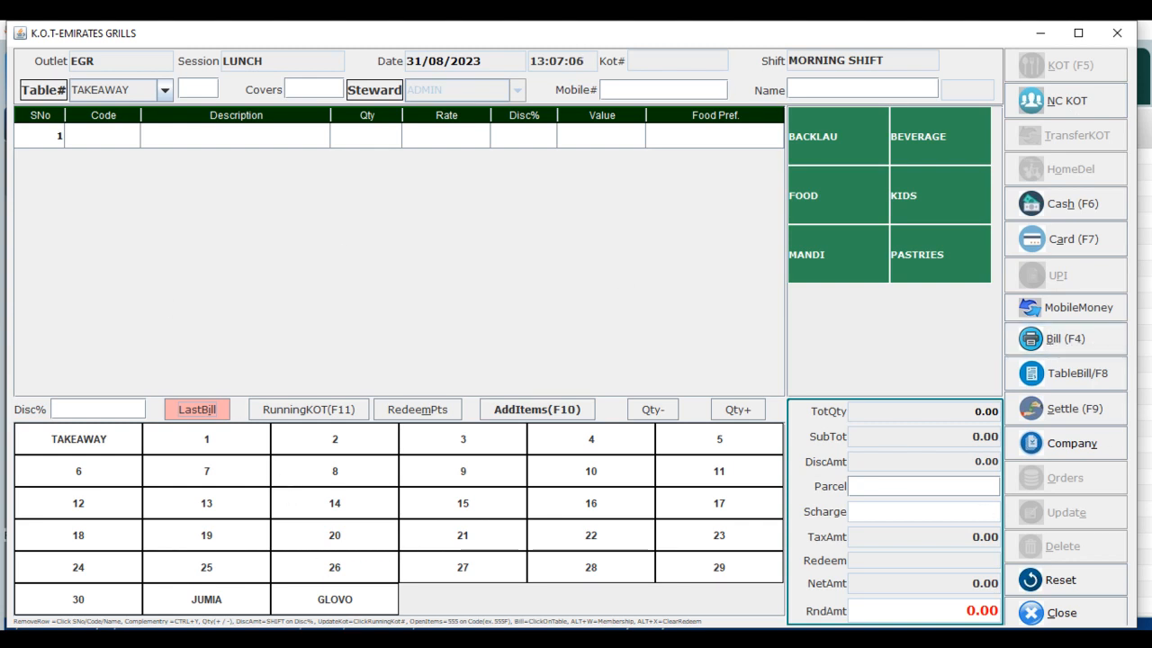
- Close the EMIRATES GRILLS K.O.T screen, confirm, and return to the Restaurant module's operations
{"action": "left_click", "coordinate": [1026, 616]}
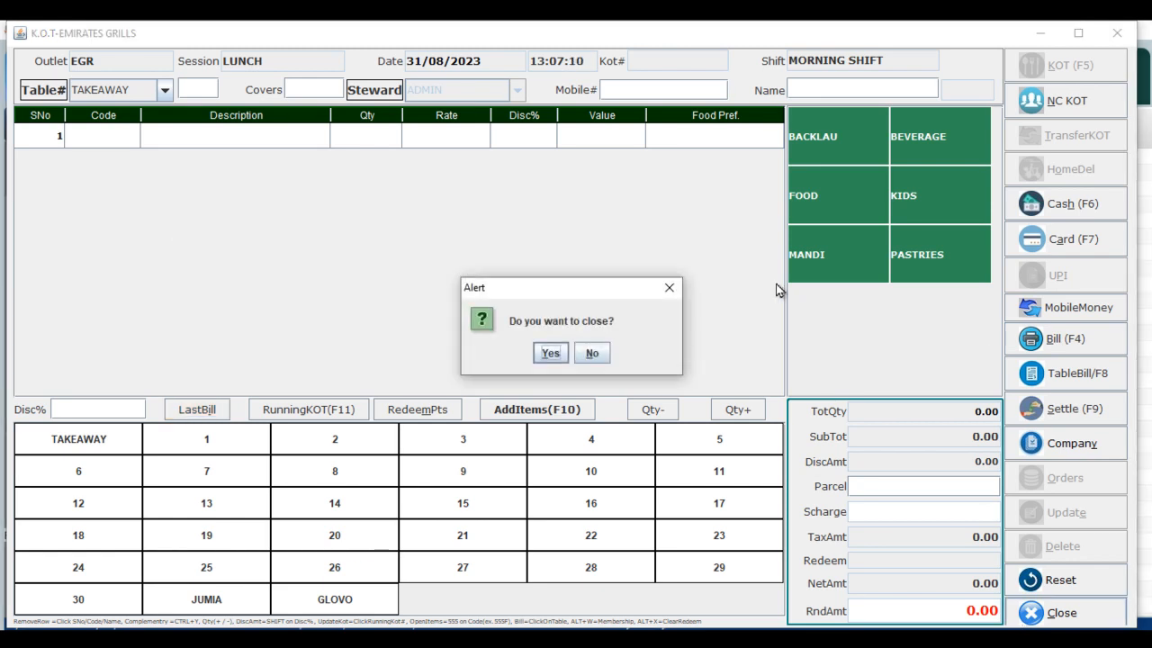
{"action": "left_click", "coordinate": [546, 356]}
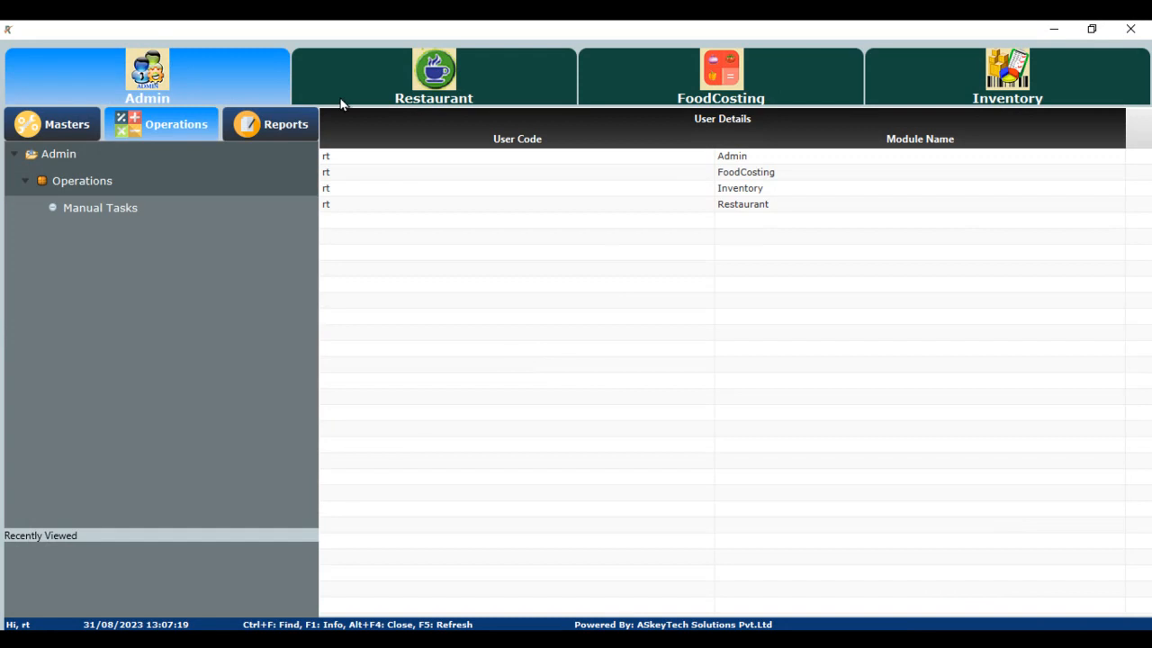
{"action": "left_click", "coordinate": [340, 100]}
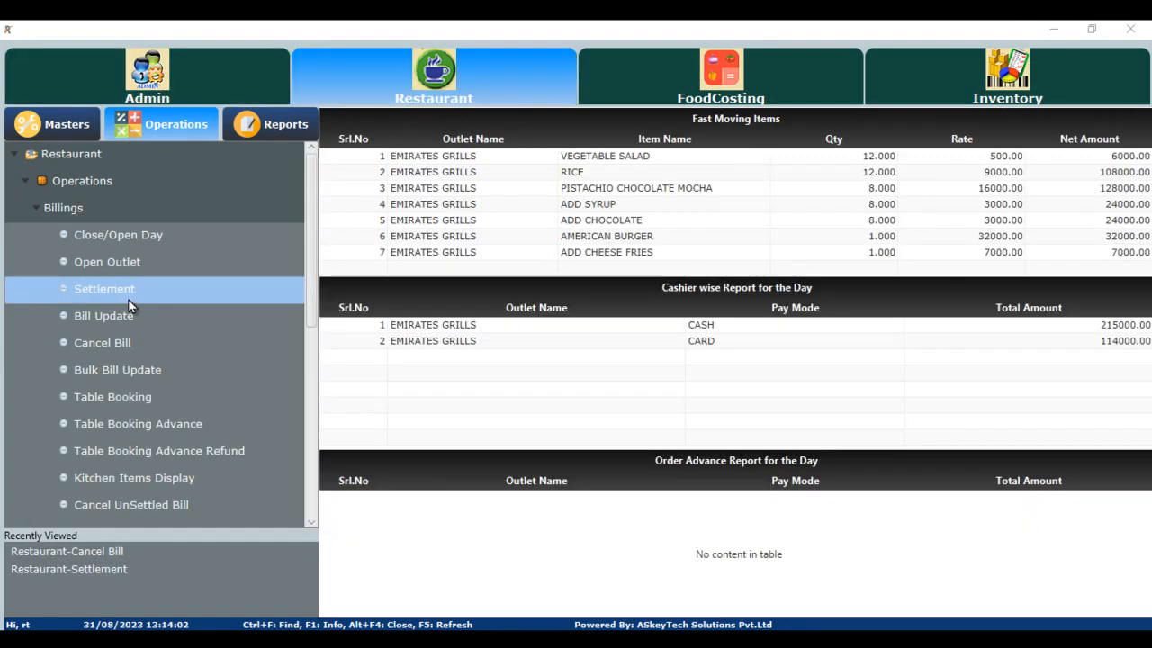
- View the Settlement screen for the EGR outlet and close it without settling a bill
{"action": "left_click", "coordinate": [129, 301]}
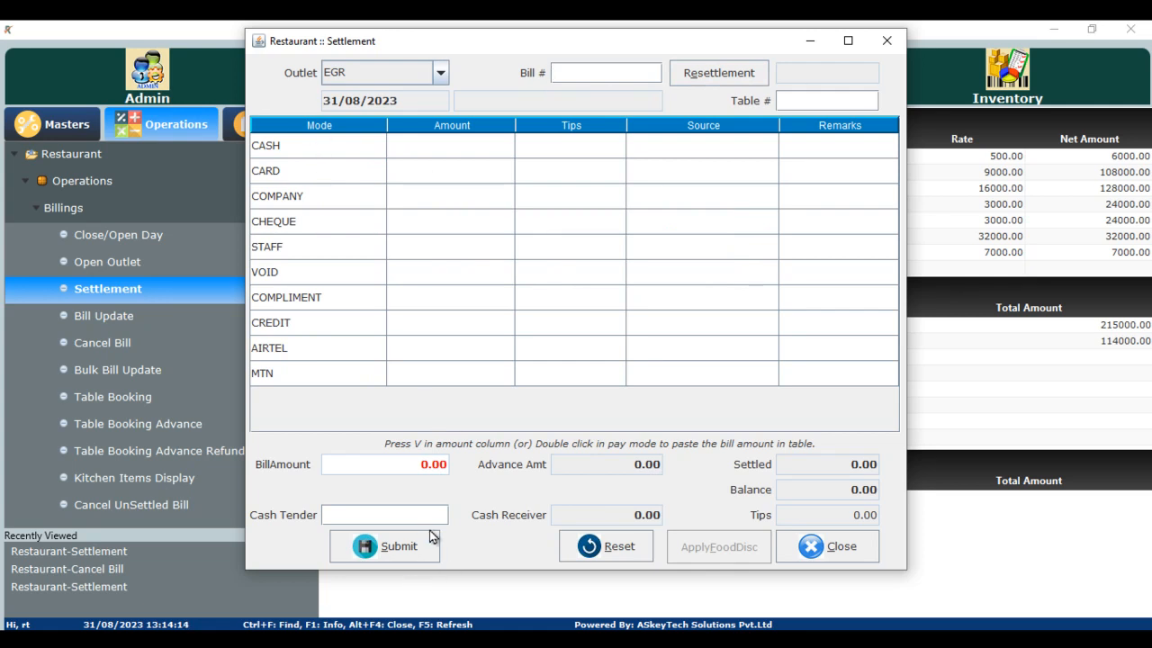
{"action": "left_click", "coordinate": [836, 547]}
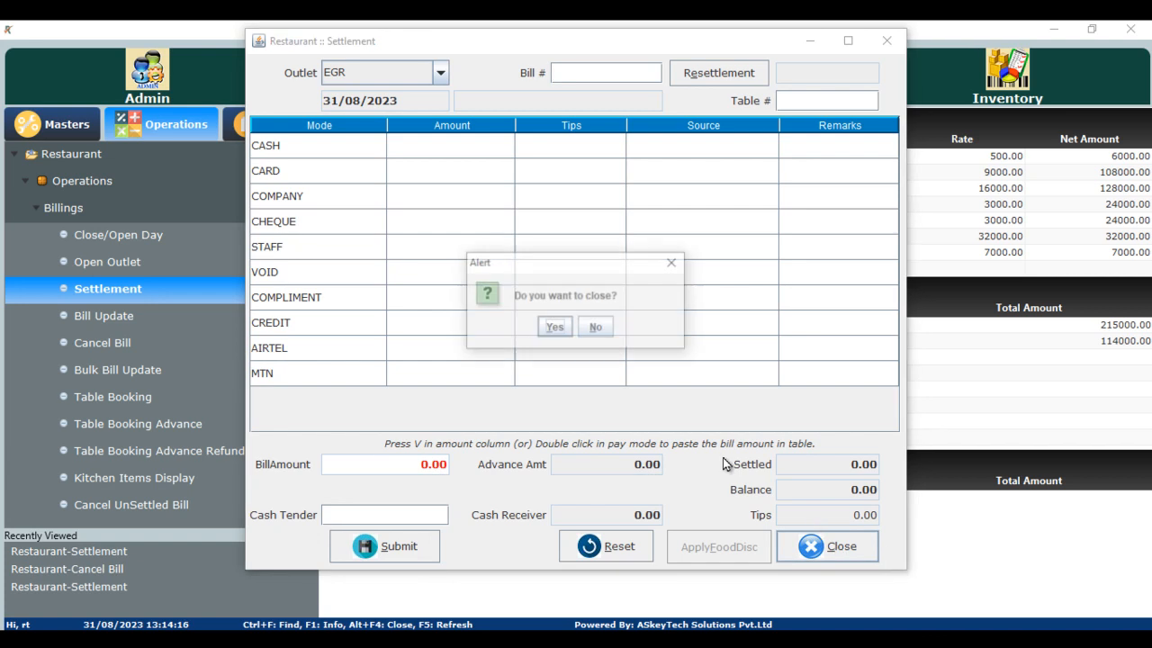
{"action": "left_click", "coordinate": [540, 328]}
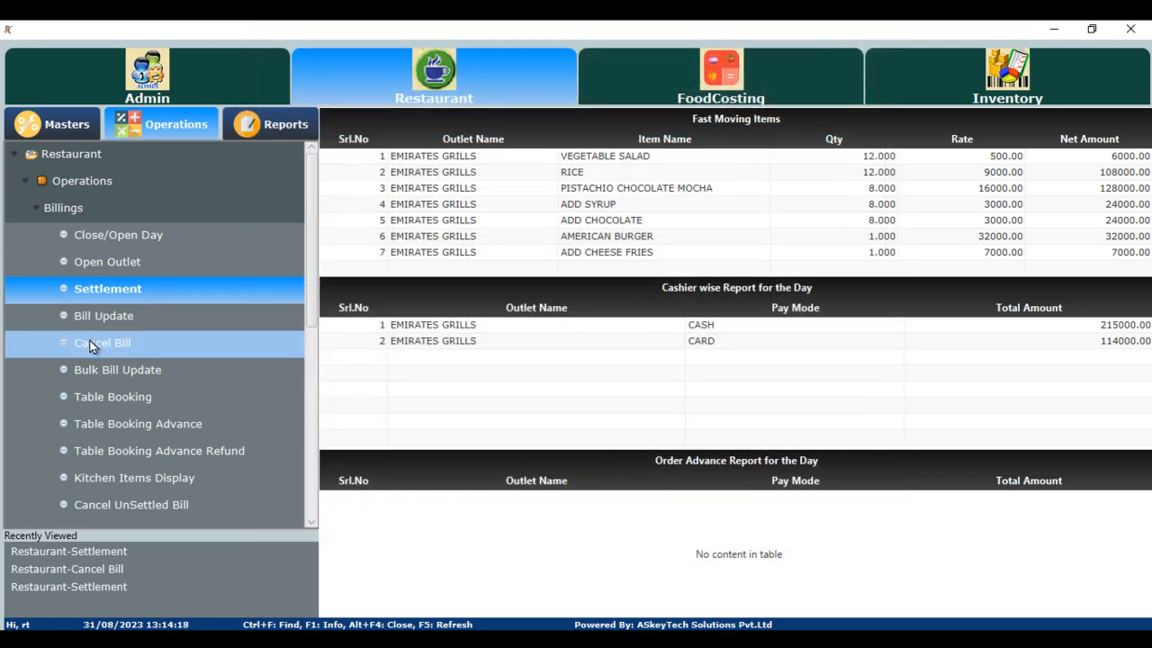
- Load table 1's card-settled bill in the Cancel Bill screen, view it, and close the screen without cancelling the bill
{"action": "left_click", "coordinate": [92, 344]}
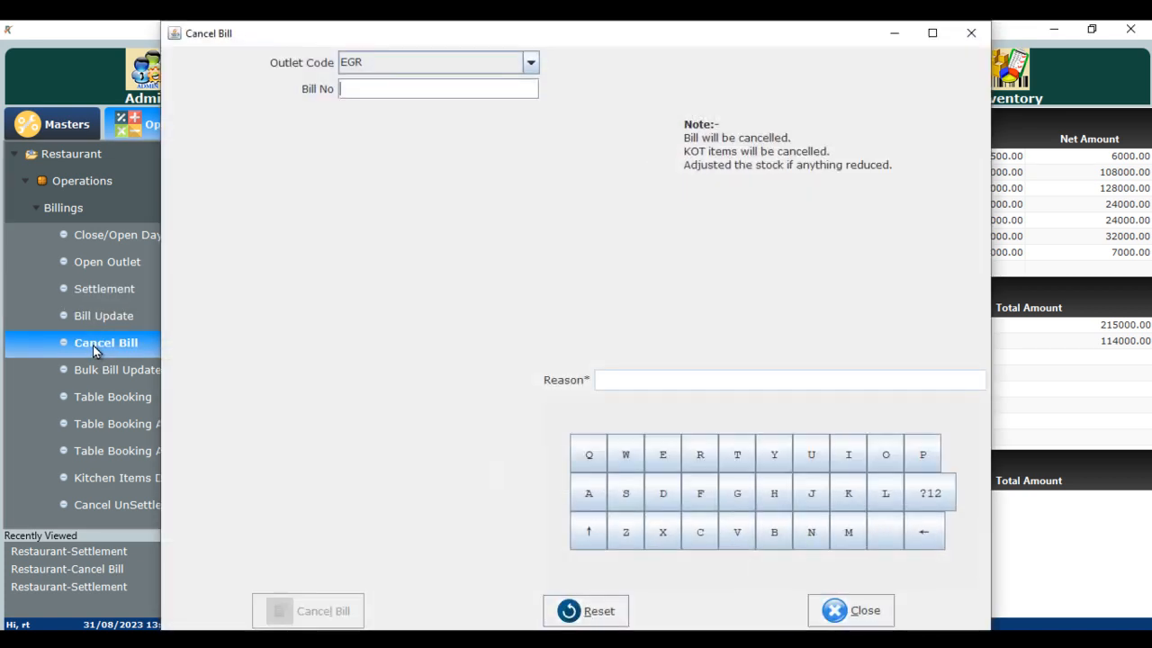
{"action": "key", "text": "Return"}
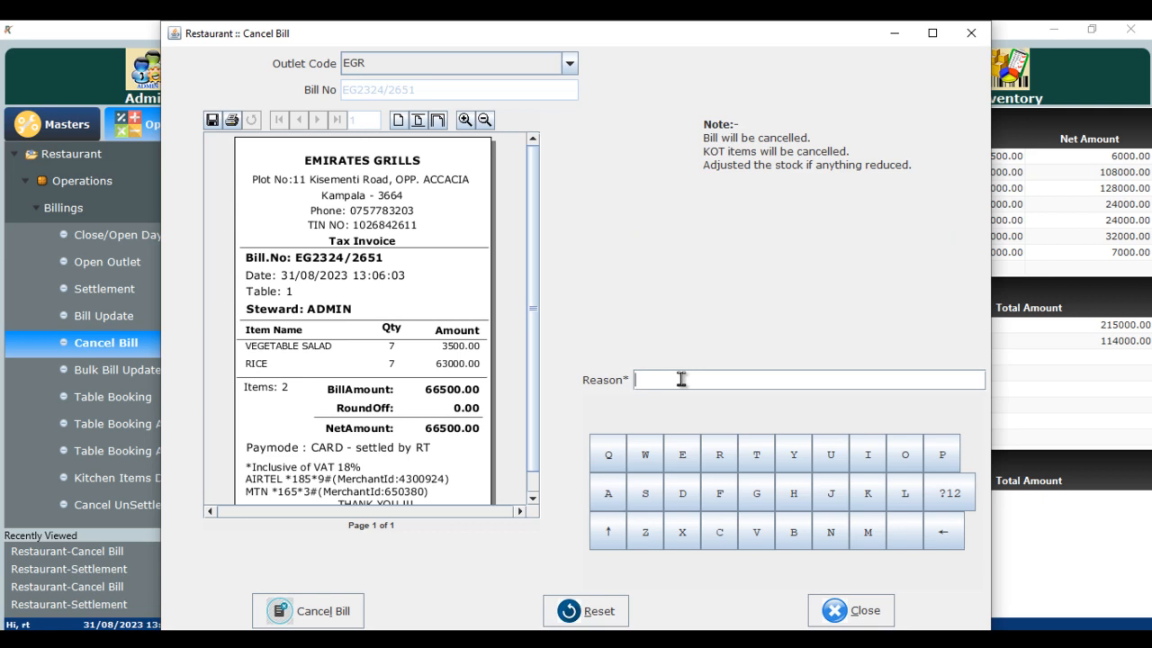
{"action": "left_click", "coordinate": [837, 612]}
{"action": "left_click", "coordinate": [553, 358]}
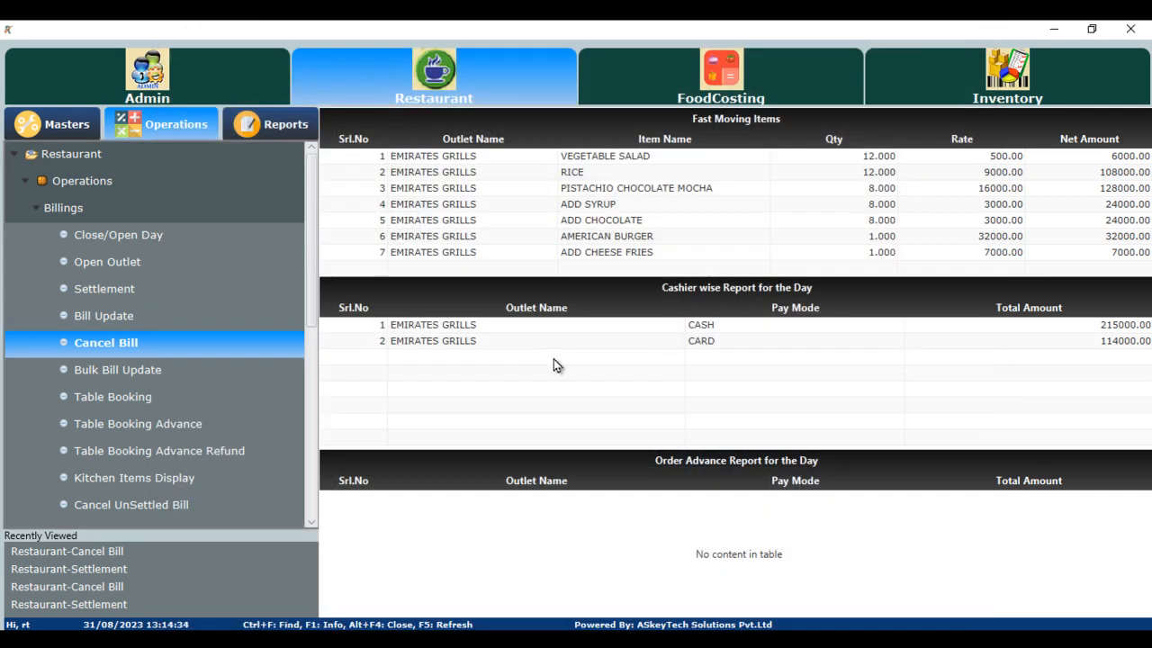
- View the Table Booking form for reserving tables in advance and close it without submitting
{"action": "scroll", "coordinate": [252, 459], "scroll_direction": "down", "scroll_amount": 1}
{"action": "left_click", "coordinate": [247, 319]}
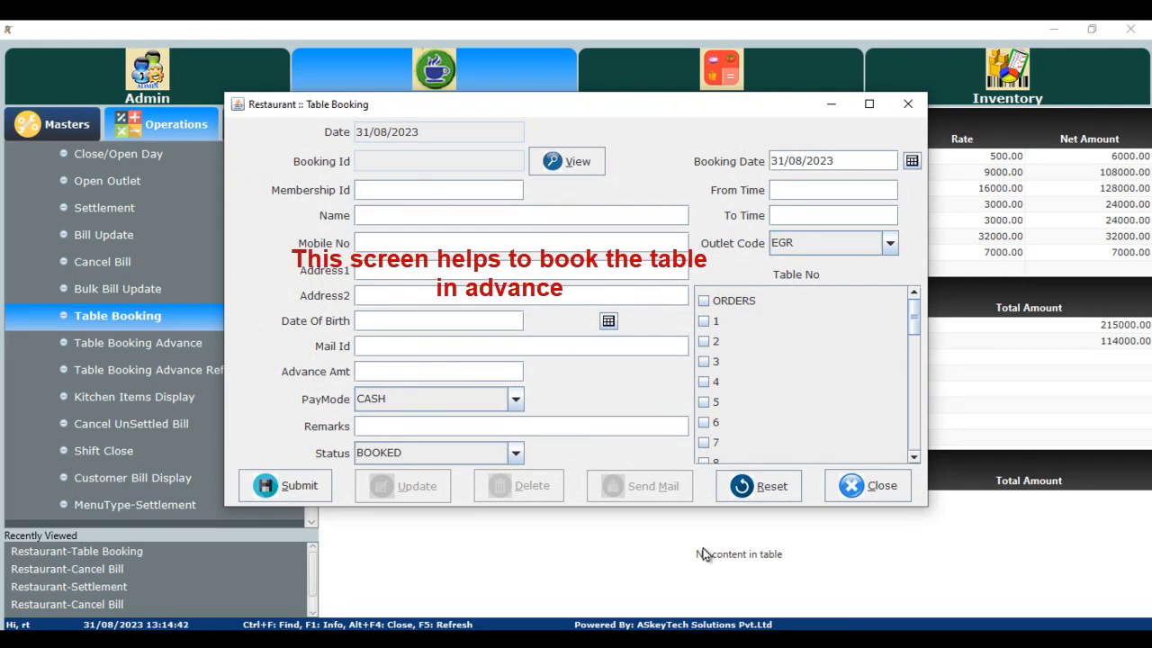
{"action": "left_click", "coordinate": [875, 486]}
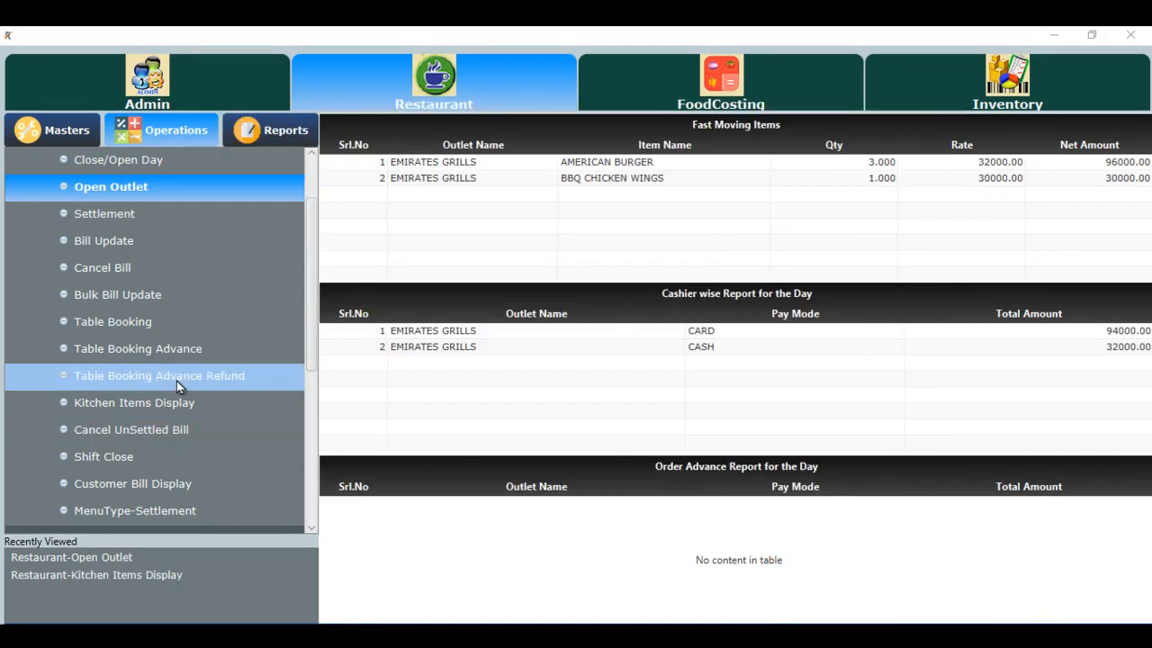
- View the Kitchen Items Display for BAR KITCHEN, look through the list of kitchens, and close the display
{"action": "left_click", "coordinate": [184, 401]}
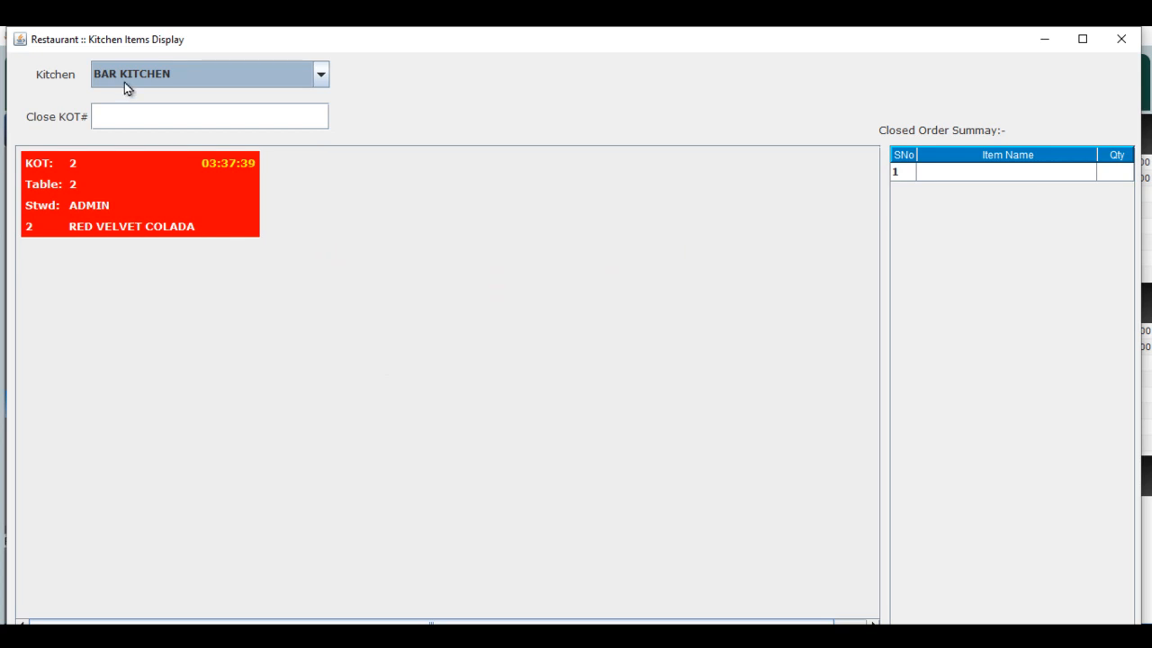
{"action": "left_click", "coordinate": [187, 71]}
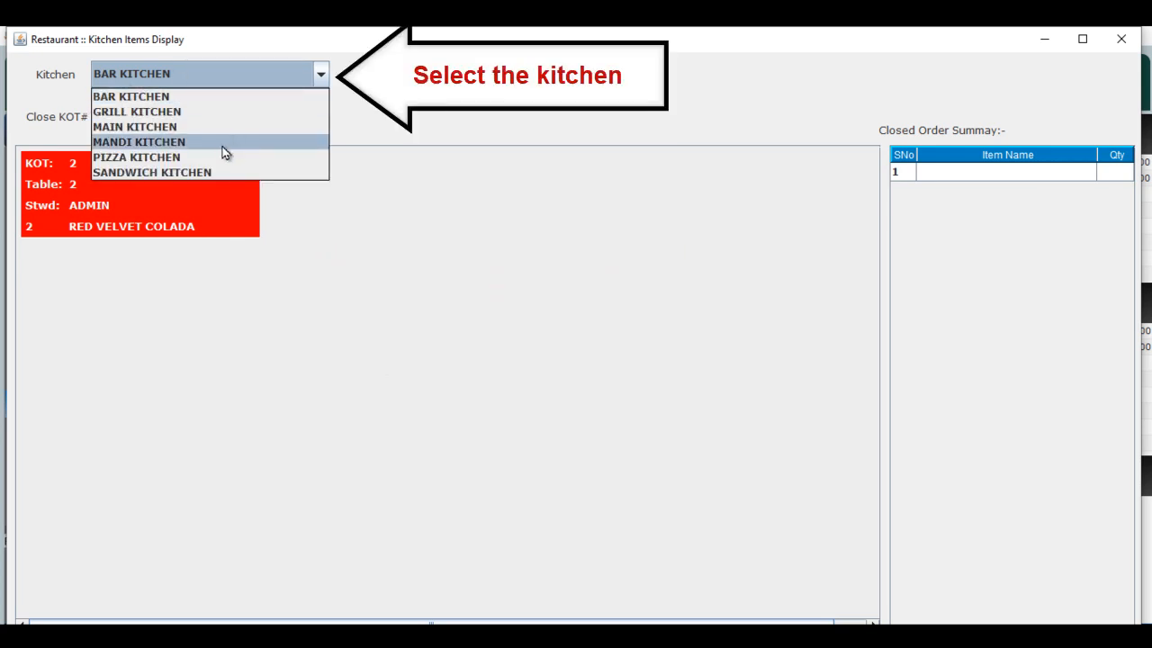
{"action": "left_click", "coordinate": [258, 75]}
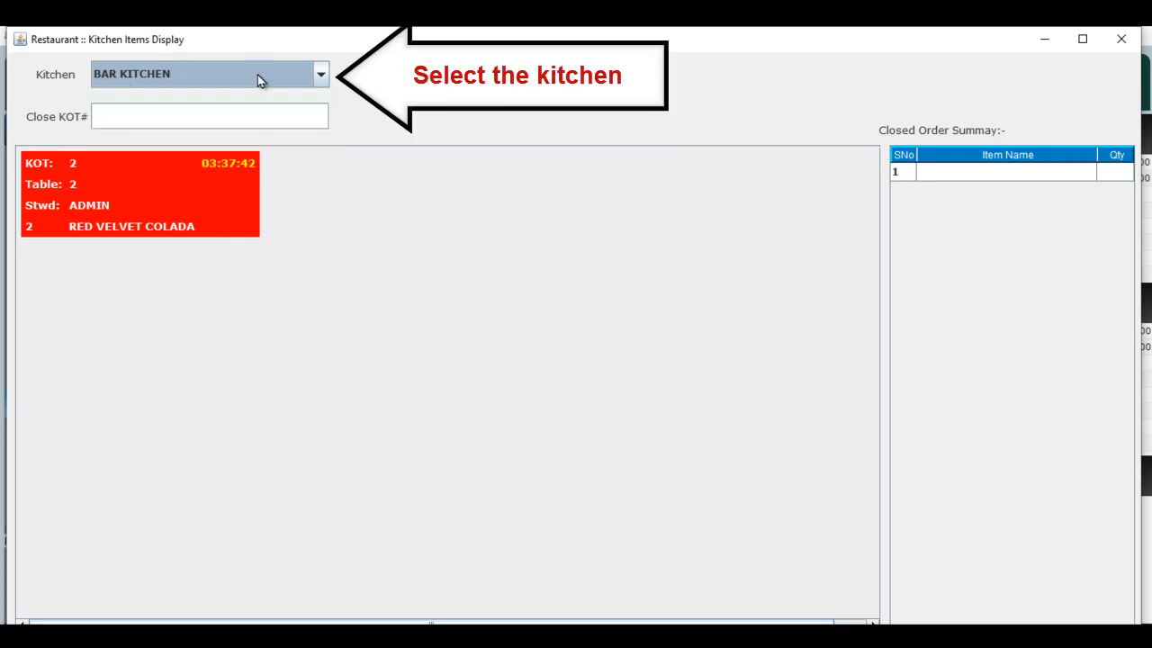
{"action": "left_click", "coordinate": [1119, 38]}
{"action": "left_click", "coordinate": [554, 364]}
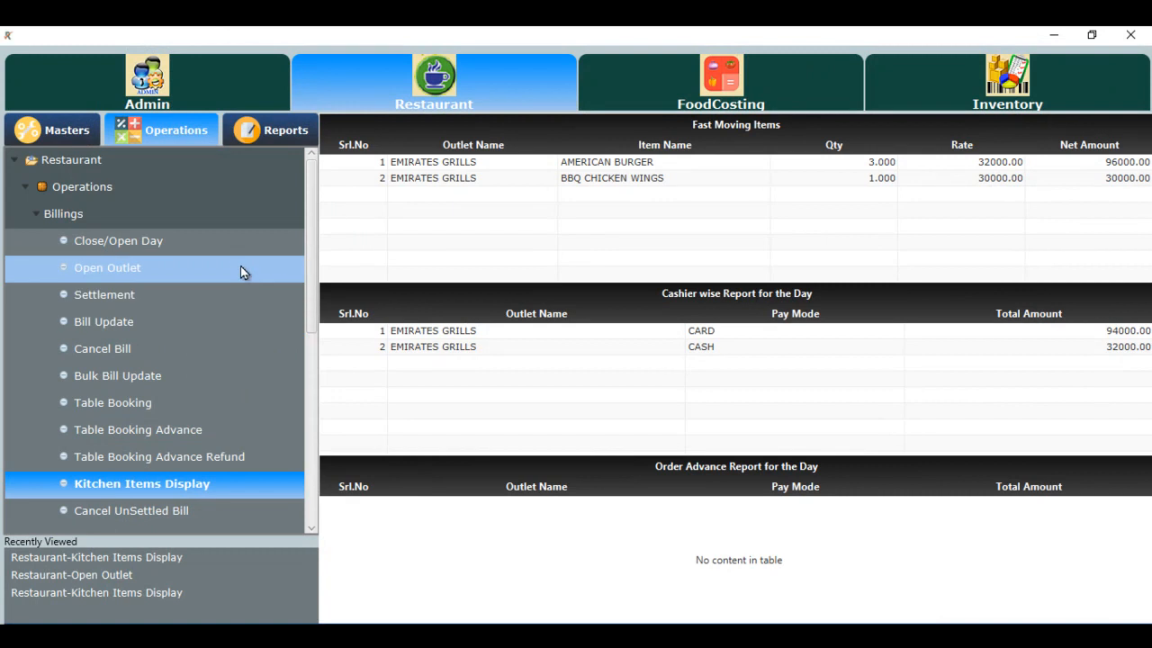
- Open the outlet's K.O.T screen, choose table 1, and add one AMERICAN BURGER from the BURGERS category
{"action": "left_click", "coordinate": [241, 268]}
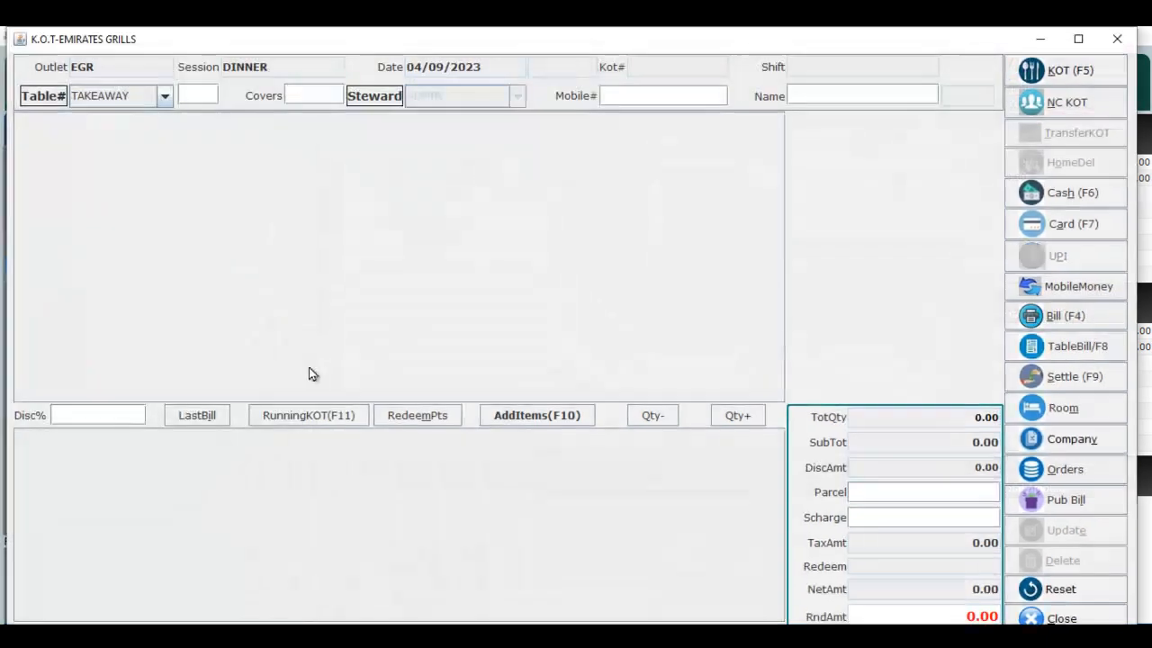
{"action": "left_click", "coordinate": [142, 99]}
{"action": "left_click", "coordinate": [247, 142]}
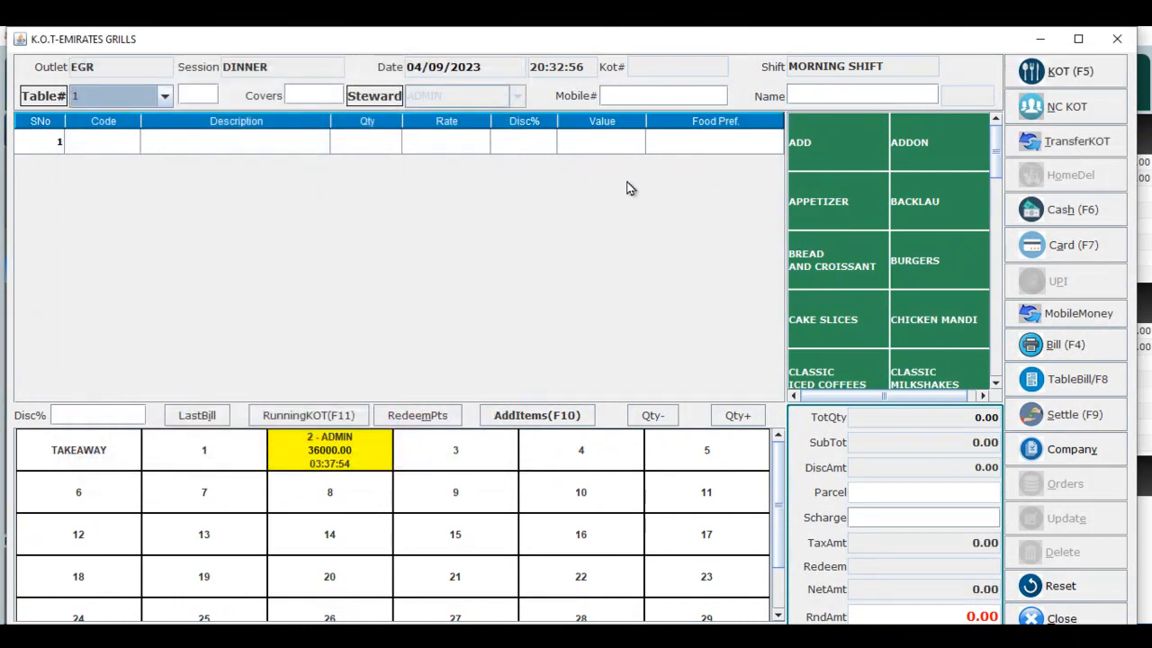
{"action": "scroll", "coordinate": [927, 252], "scroll_direction": "down", "scroll_amount": 2}
{"action": "left_click", "coordinate": [922, 237]}
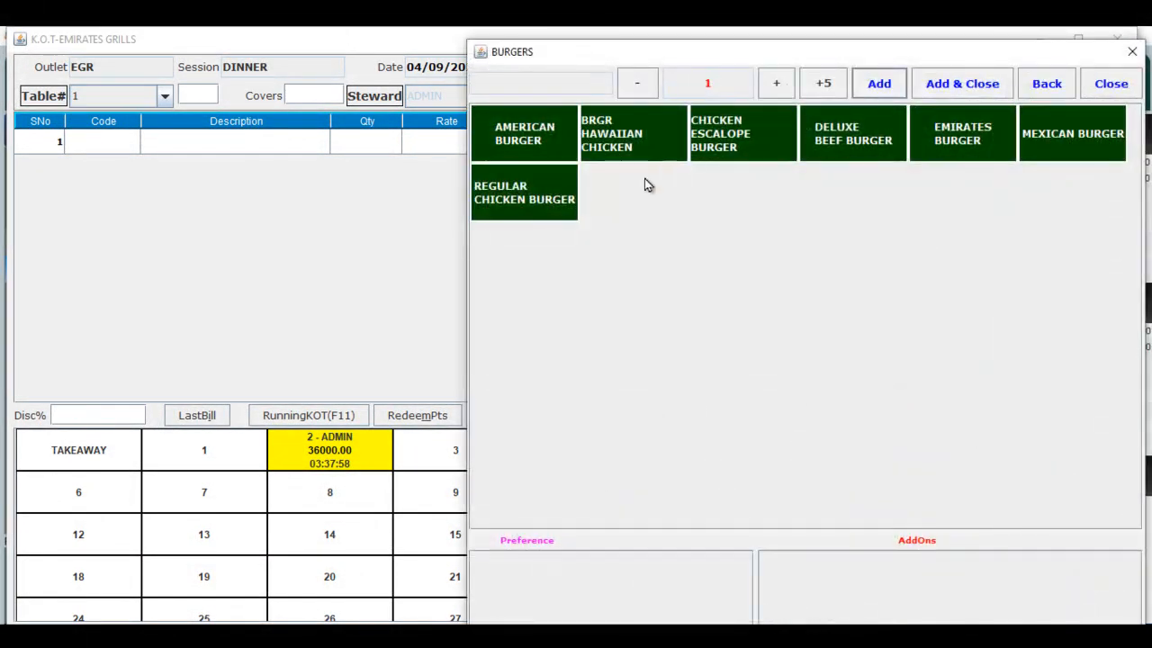
{"action": "left_click", "coordinate": [540, 140]}
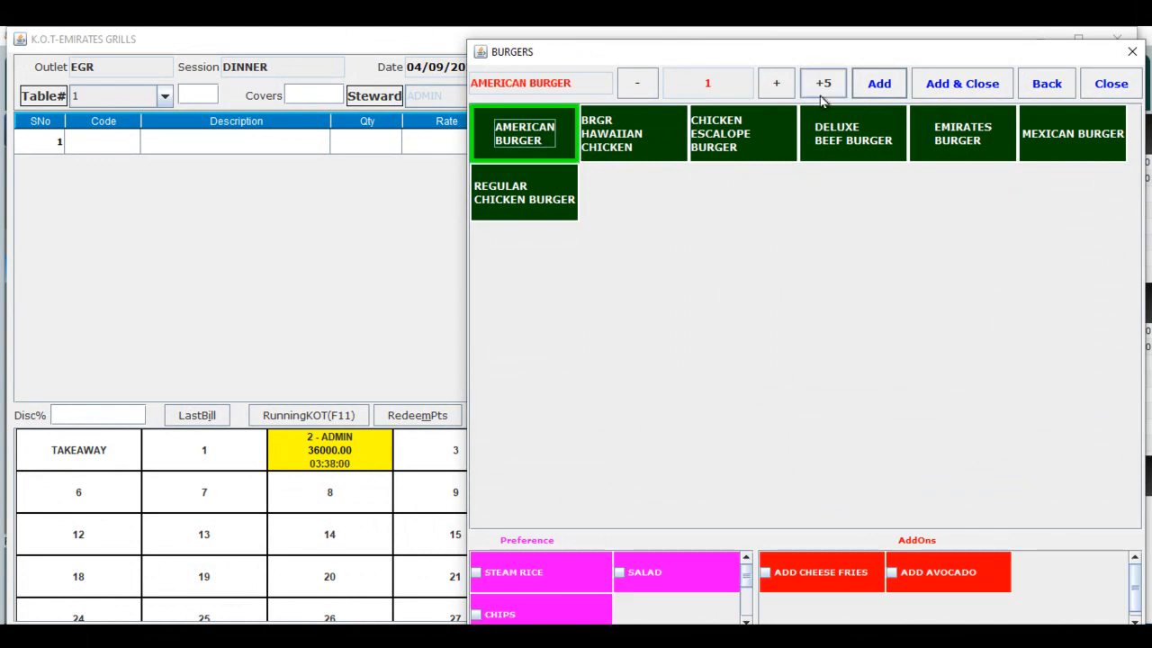
{"action": "left_click", "coordinate": [956, 86]}
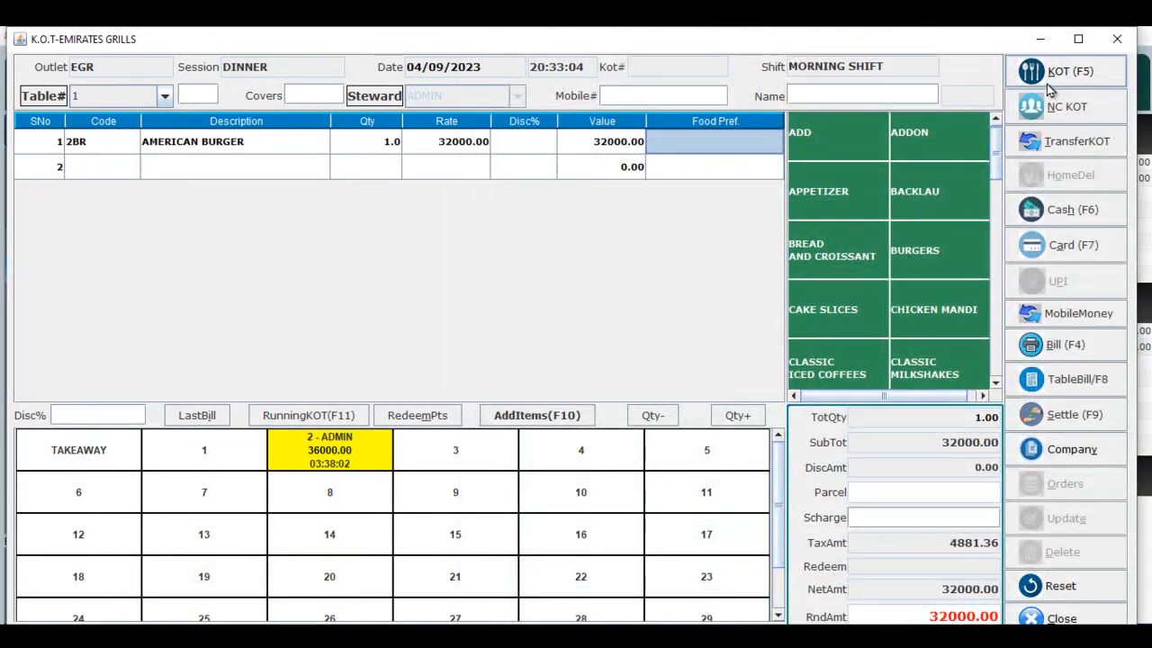
- Generate the KOT for table 1's order and close the K.O.T screen
{"action": "left_click", "coordinate": [1045, 84]}
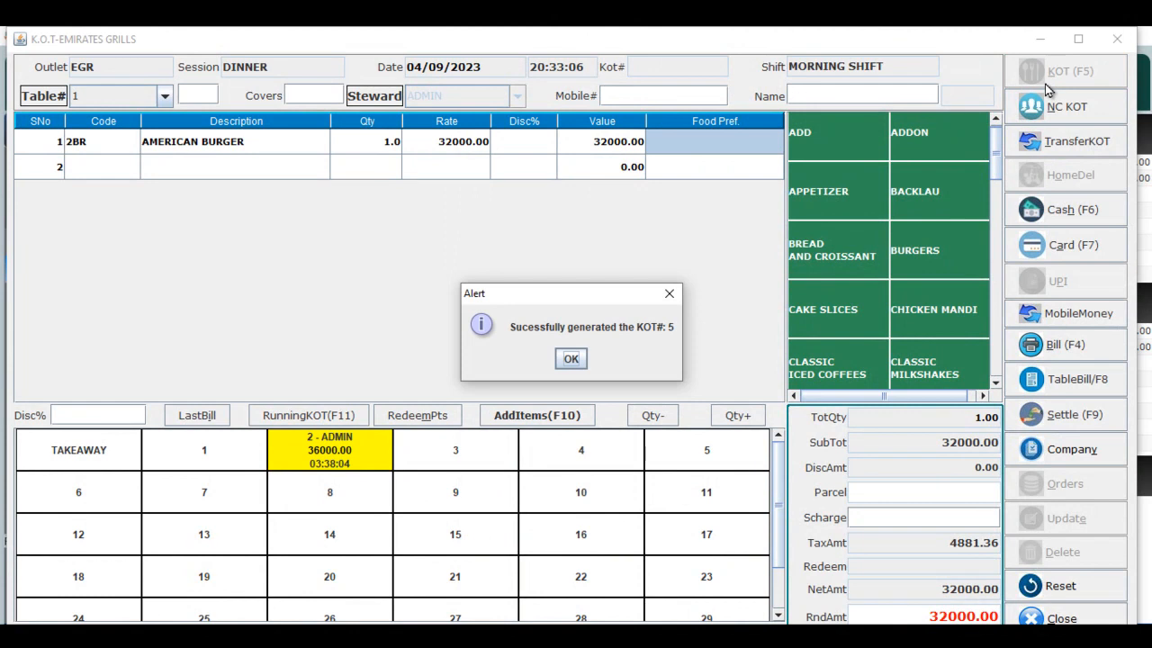
{"action": "left_click", "coordinate": [578, 362]}
{"action": "left_click", "coordinate": [1117, 41]}
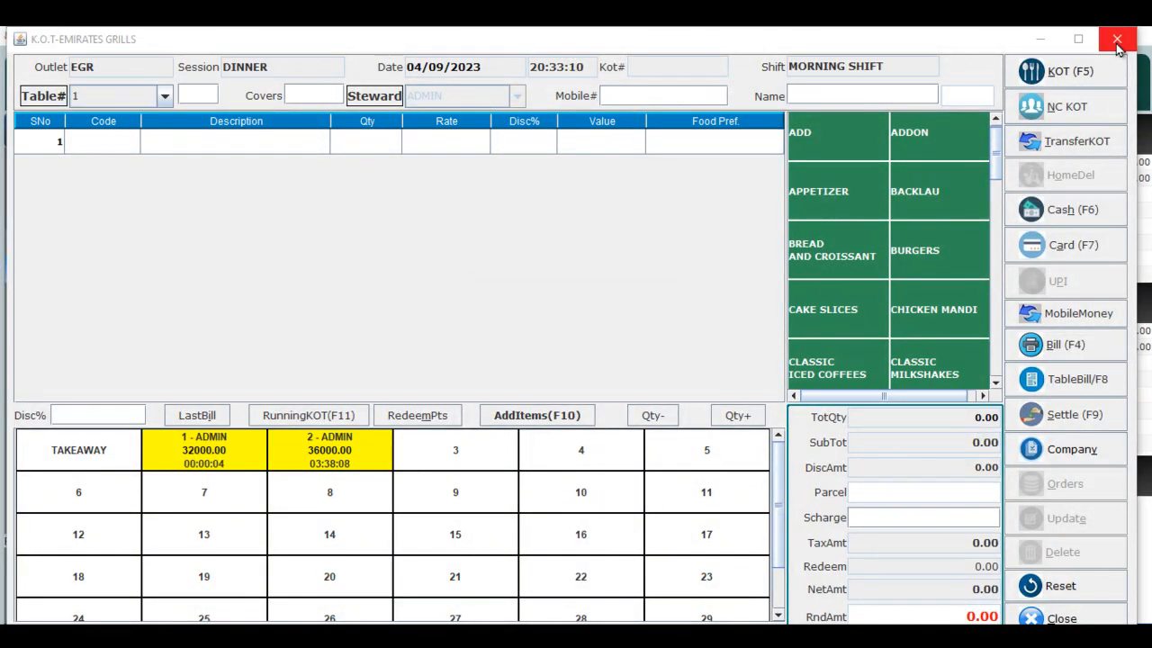
{"action": "left_click", "coordinate": [549, 359]}
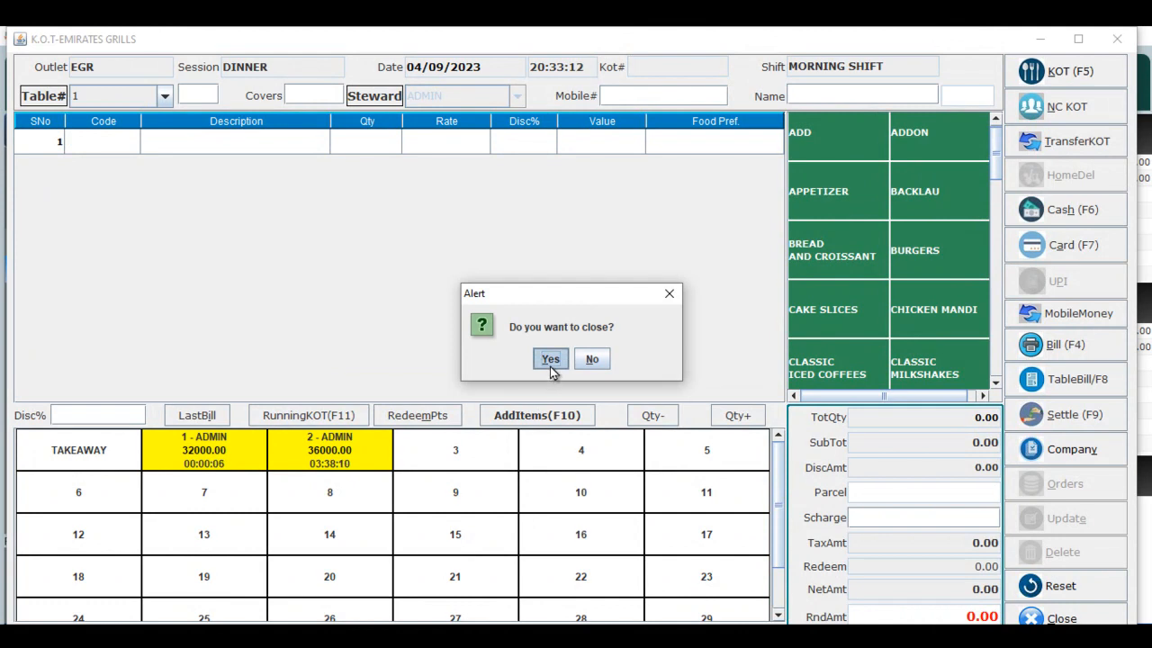
- View the Kitchen Items Display for MAIN KITCHEN and for BAR KITCHEN, then close the display
{"action": "scroll", "coordinate": [266, 457], "scroll_direction": "down", "scroll_amount": 5}
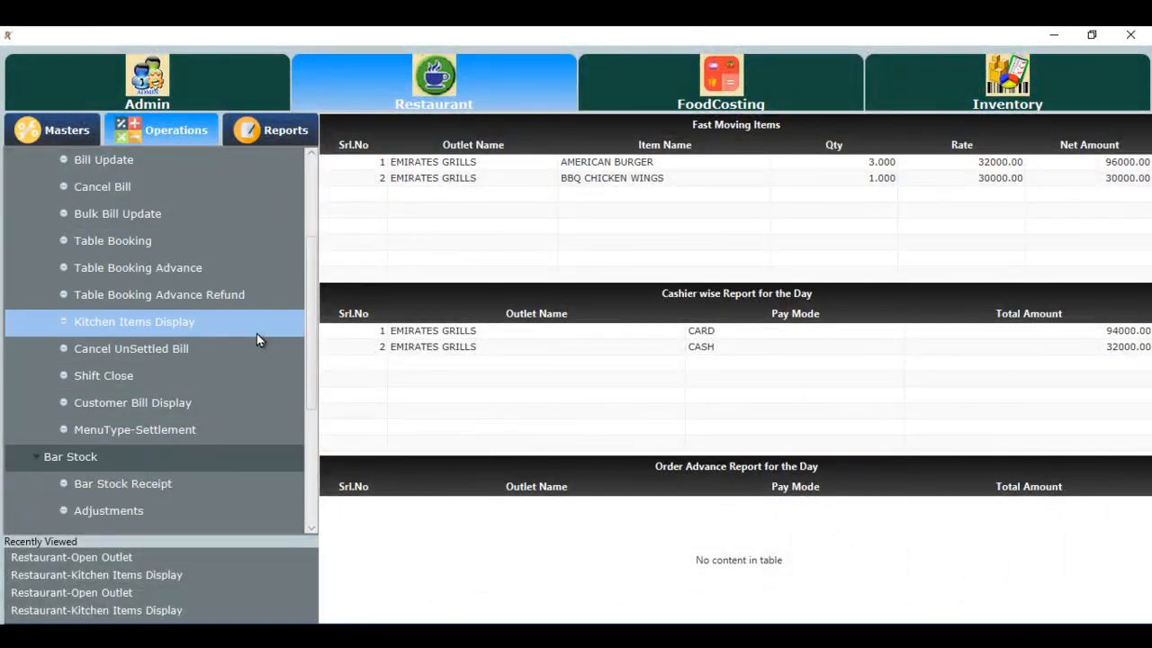
{"action": "left_click", "coordinate": [256, 333]}
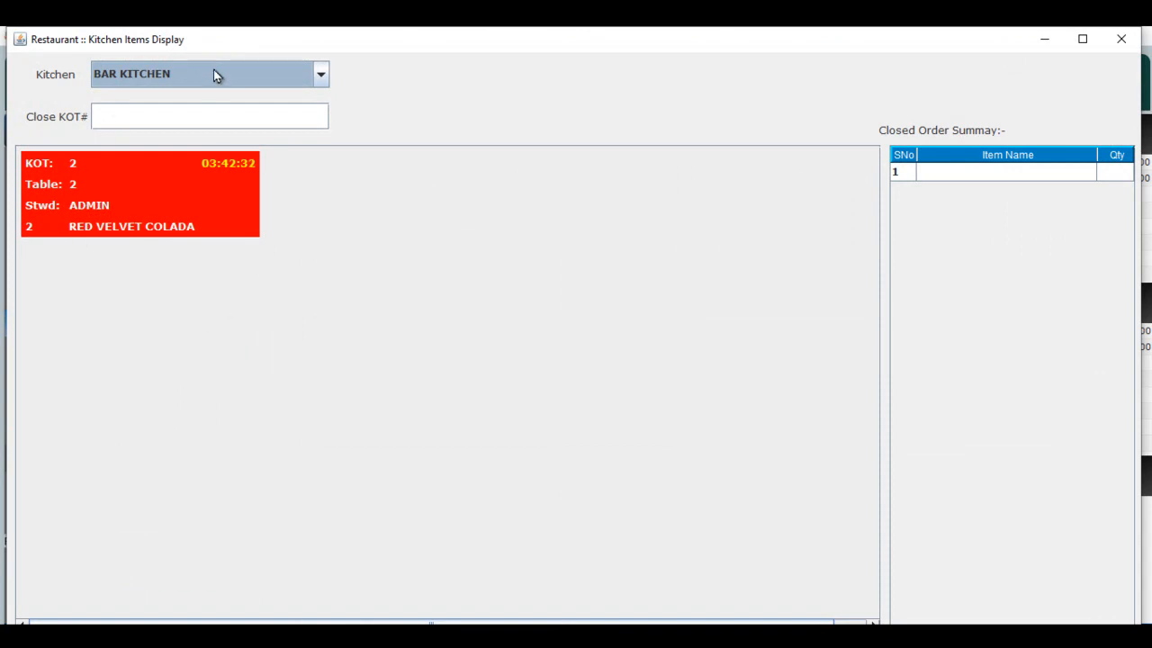
{"action": "left_click", "coordinate": [150, 82]}
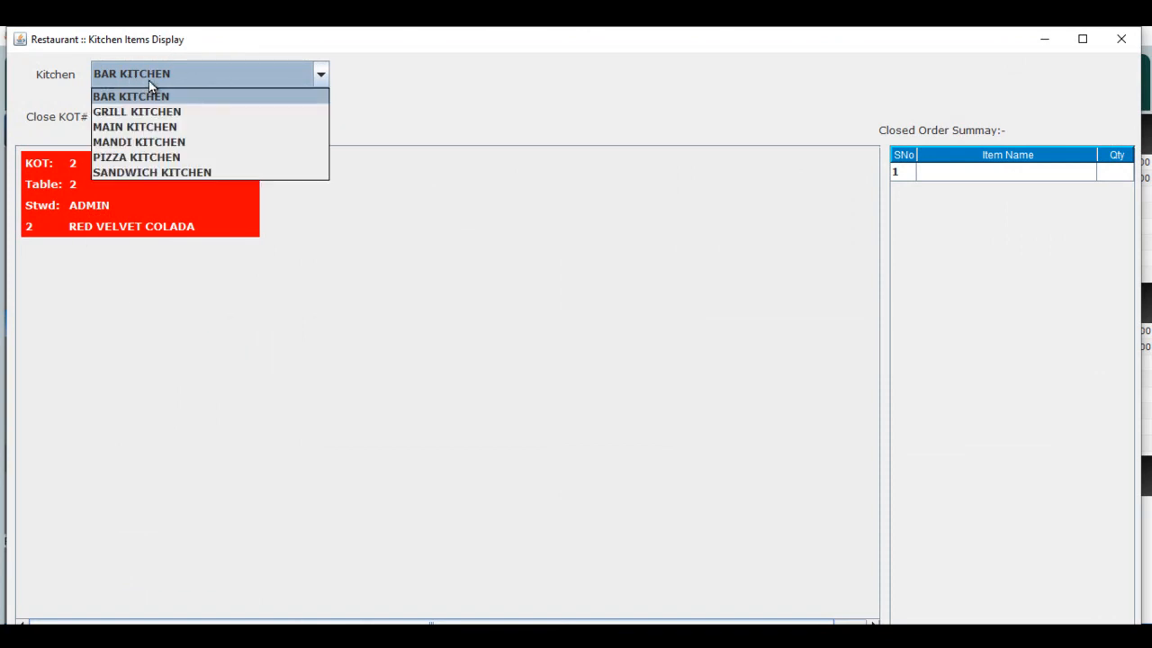
{"action": "left_click", "coordinate": [178, 127]}
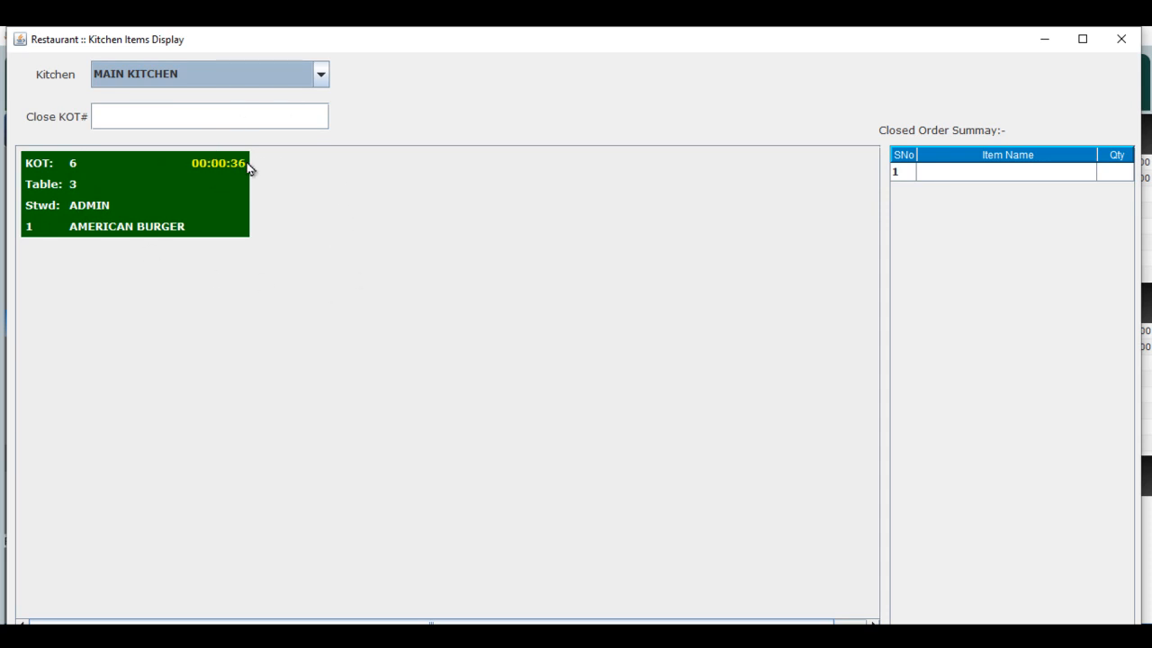
{"action": "left_click", "coordinate": [204, 70]}
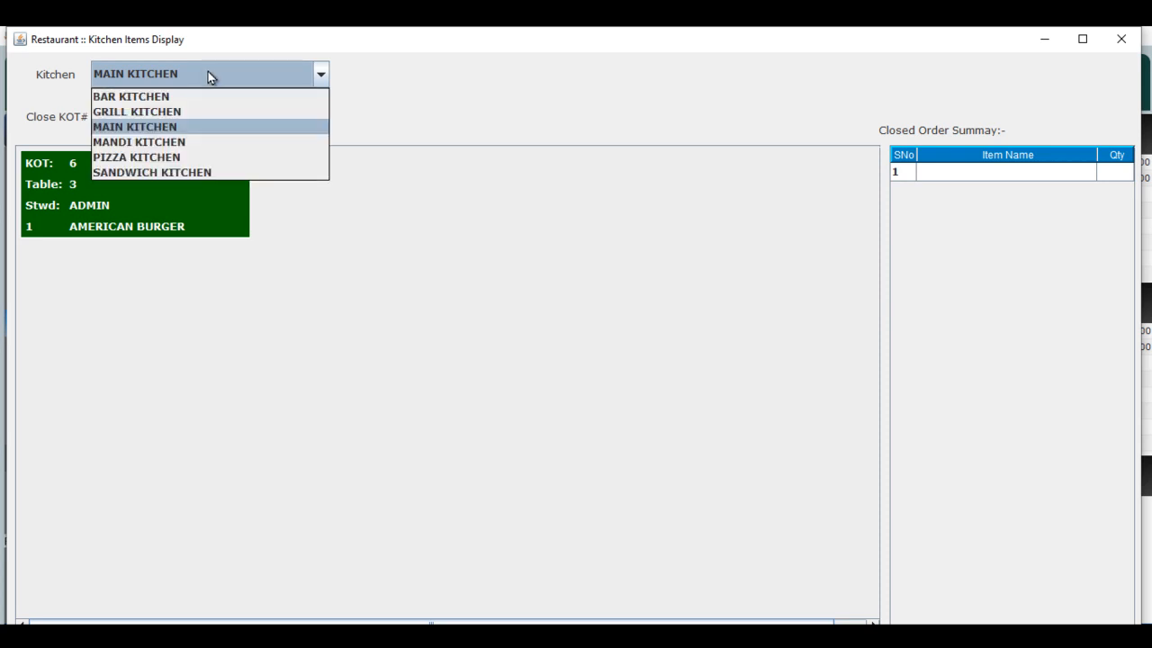
{"action": "left_click", "coordinate": [210, 96]}
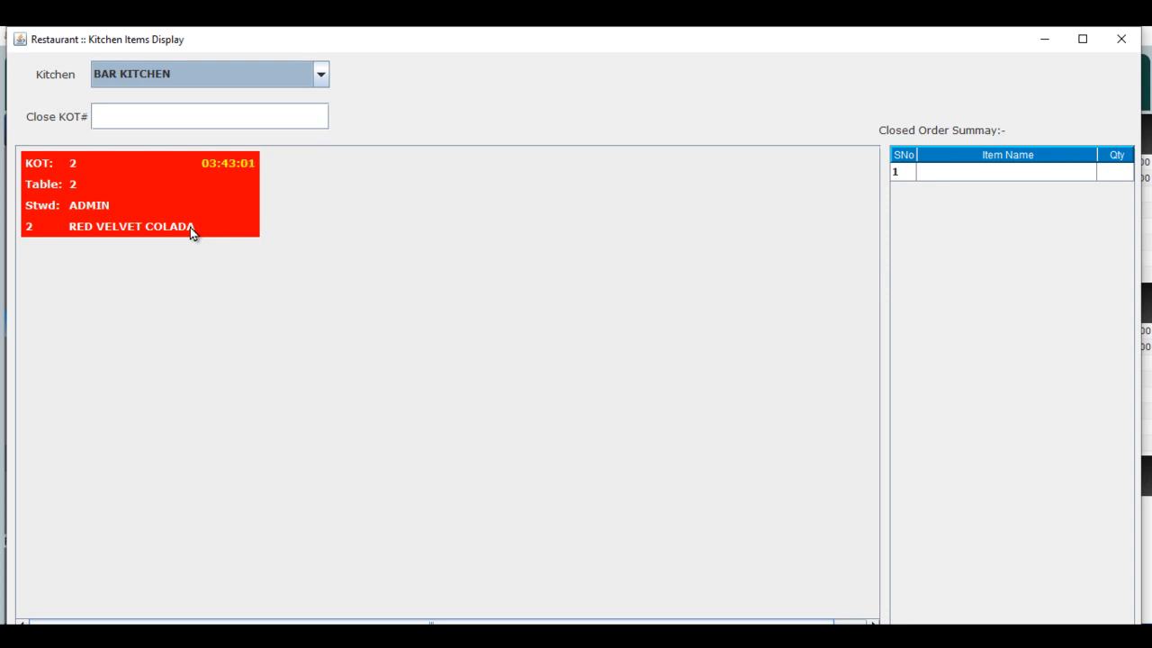
{"action": "left_click", "coordinate": [1121, 39]}
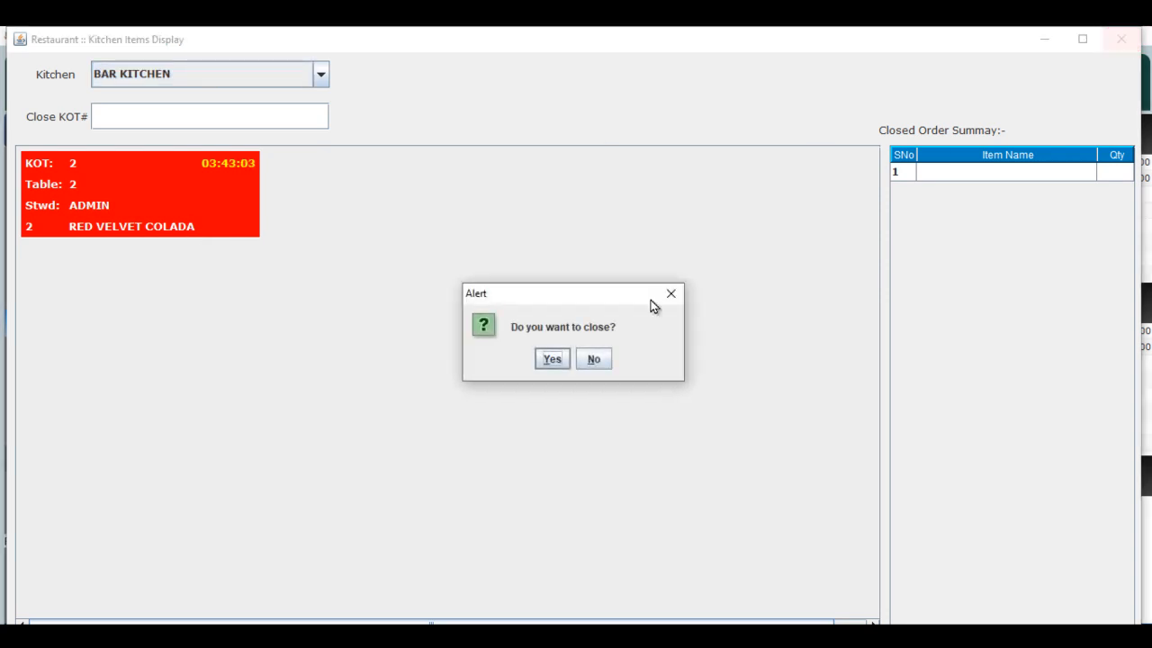
{"action": "left_click", "coordinate": [553, 359]}
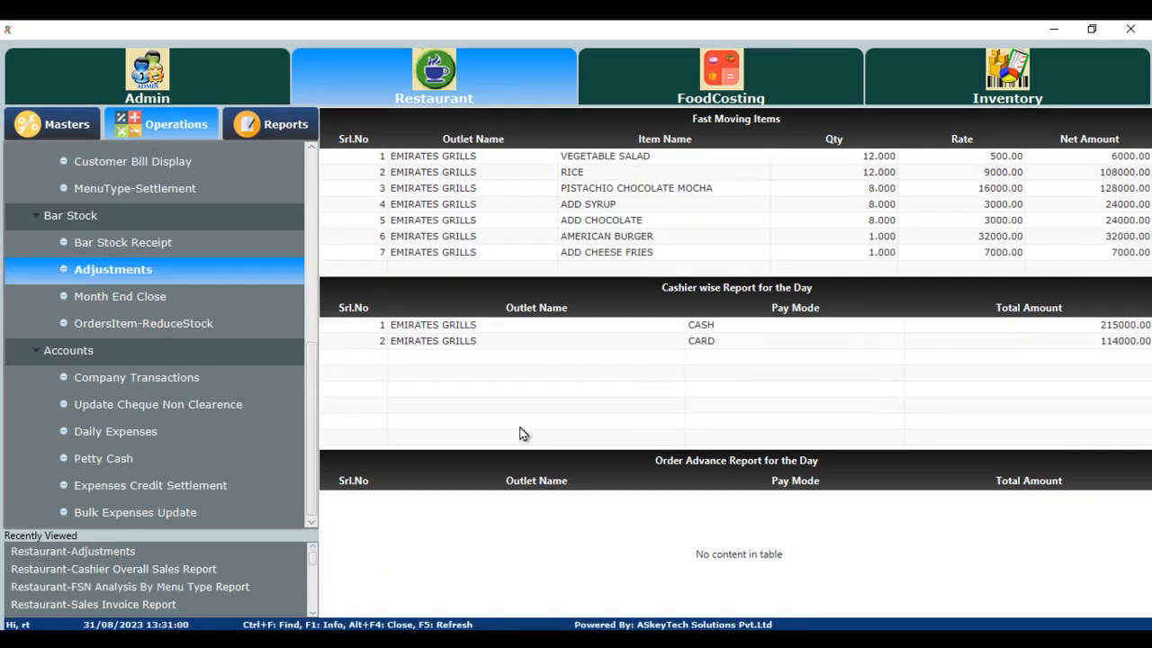
- View the Bar Stock Adjustments/Damages screen and close it without submitting an adjustment
{"action": "left_click", "coordinate": [272, 273]}
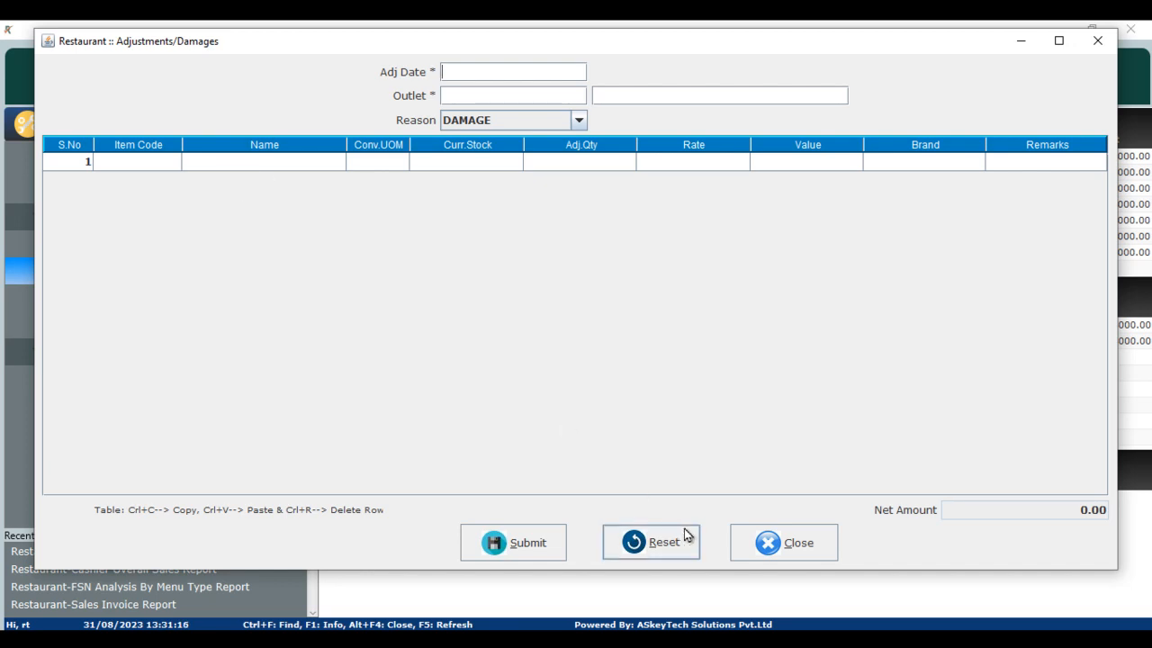
{"action": "left_click", "coordinate": [783, 553]}
{"action": "left_click", "coordinate": [554, 328]}
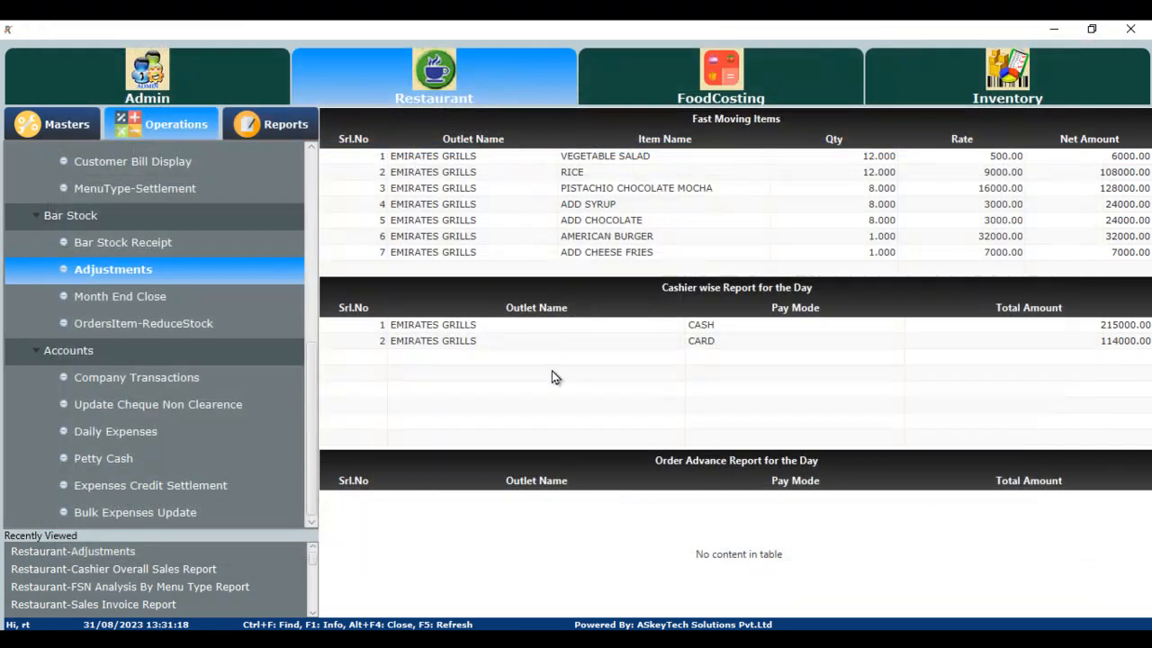
- View the Daily Expenses form under Accounts and close it without recording an expense
{"action": "left_click", "coordinate": [185, 434]}
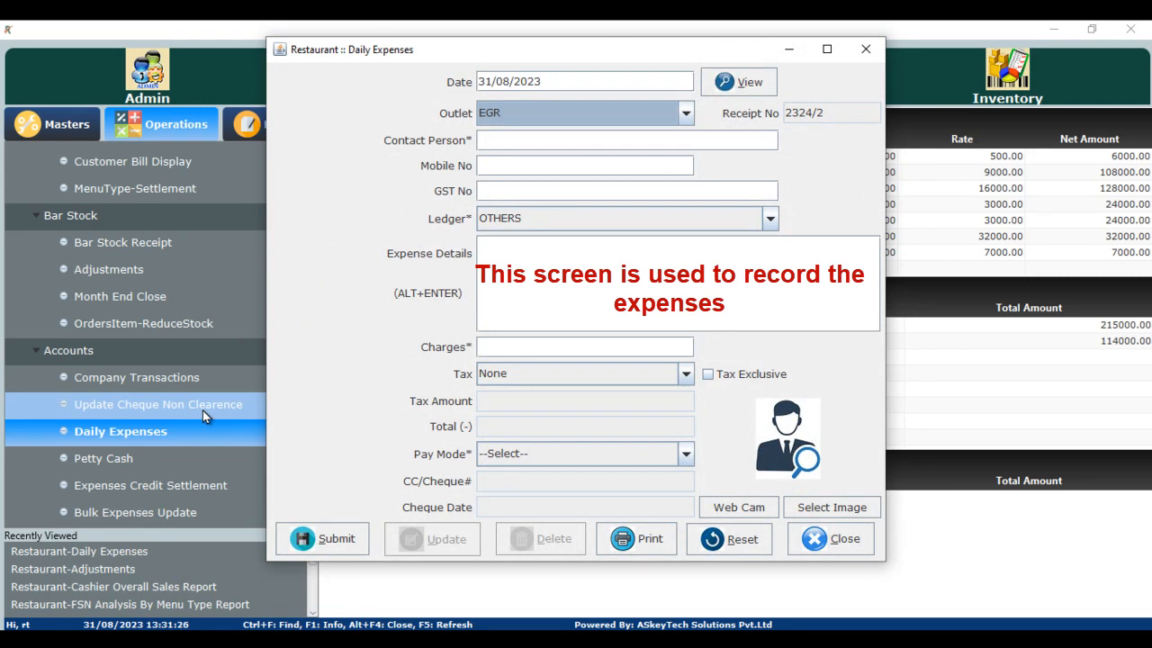
{"action": "left_click", "coordinate": [504, 139]}
{"action": "key", "text": "alt+F4"}
{"action": "left_click", "coordinate": [559, 329]}
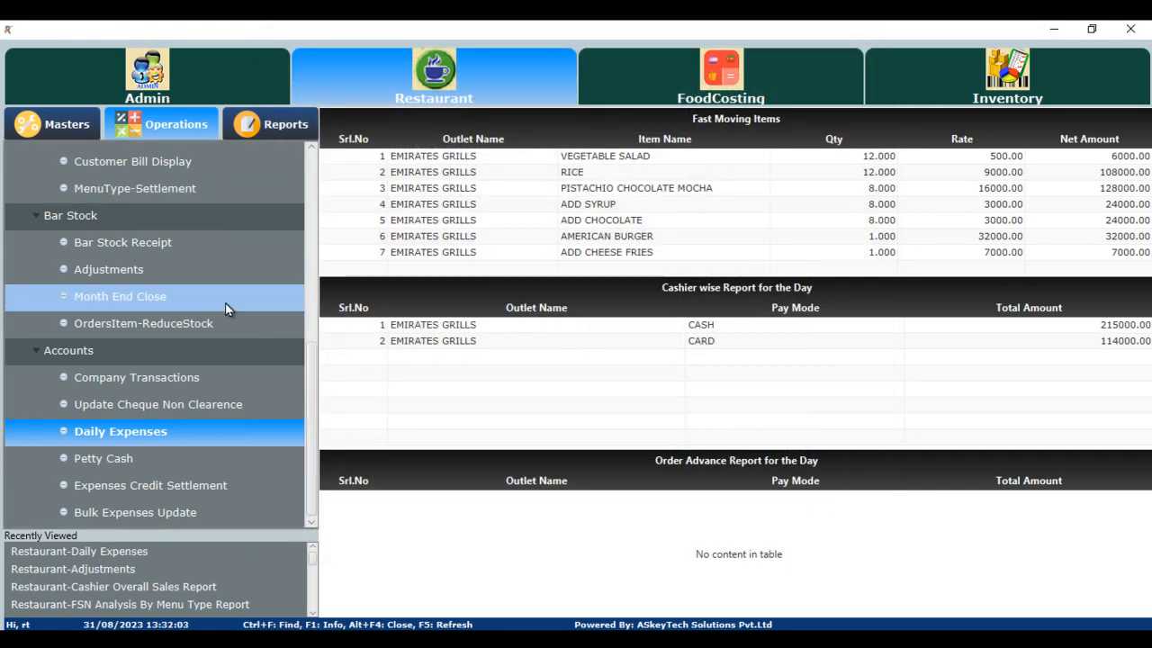
- Look through the list of Restaurant reports, from General and Sales Reports to Bar Stock and Accounts Reports
{"action": "left_click", "coordinate": [301, 123]}
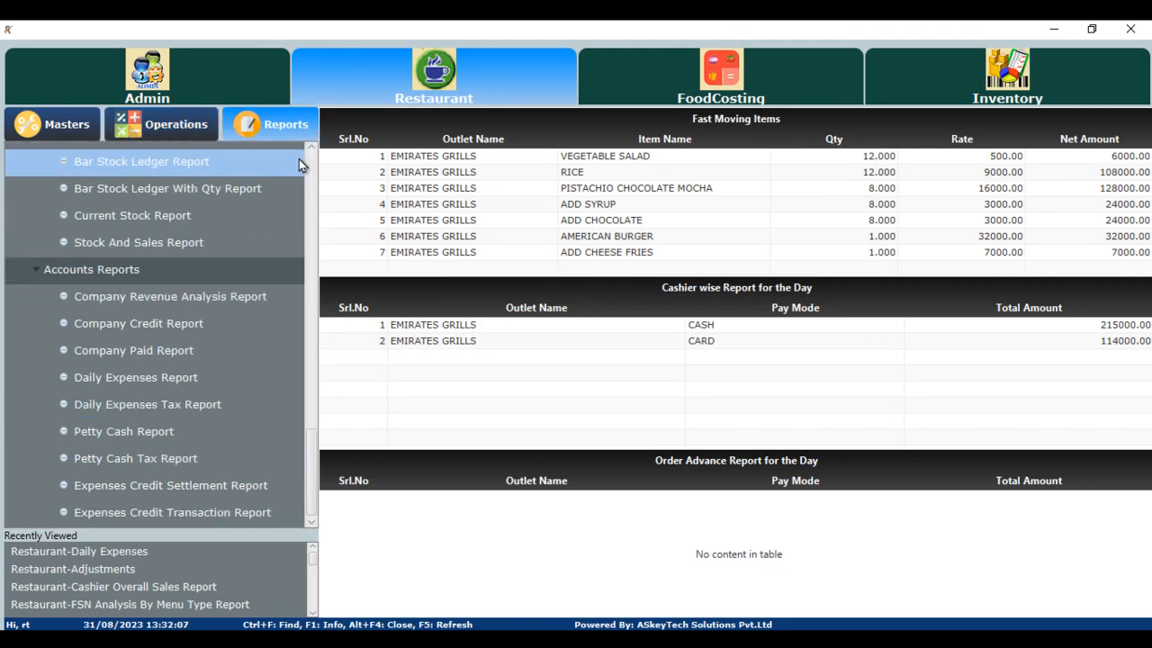
{"action": "scroll", "coordinate": [153, 373], "scroll_direction": "up", "scroll_amount": 10}
{"action": "scroll", "coordinate": [158, 380], "scroll_direction": "up", "scroll_amount": 3}
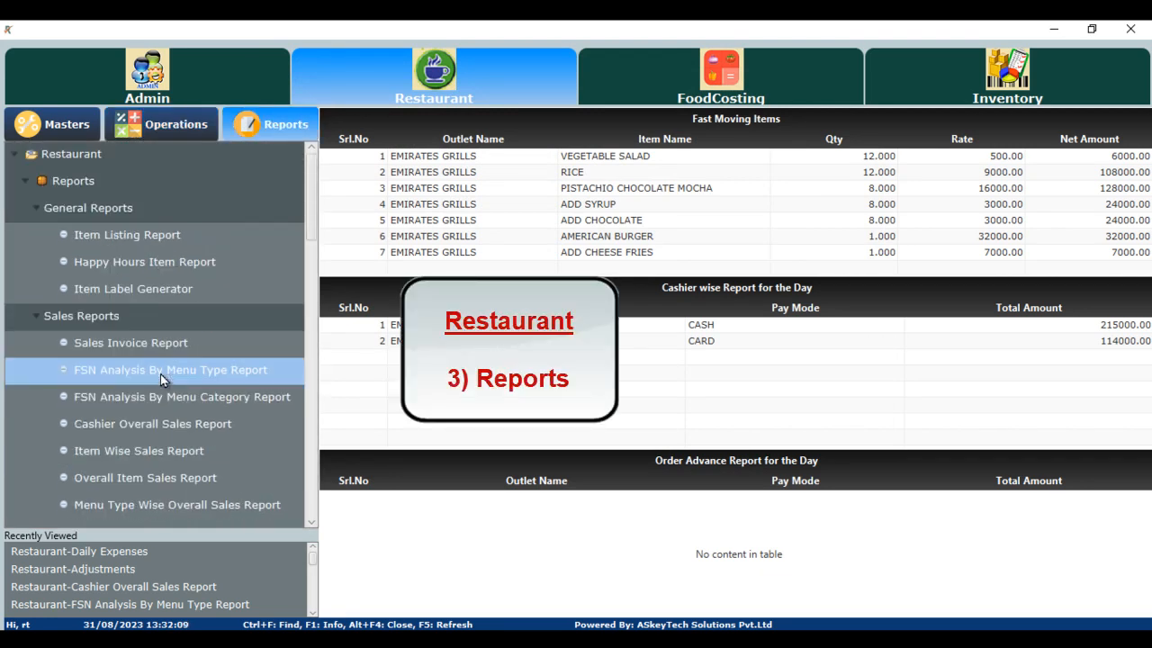
{"action": "scroll", "coordinate": [179, 414], "scroll_direction": "down", "scroll_amount": 2}
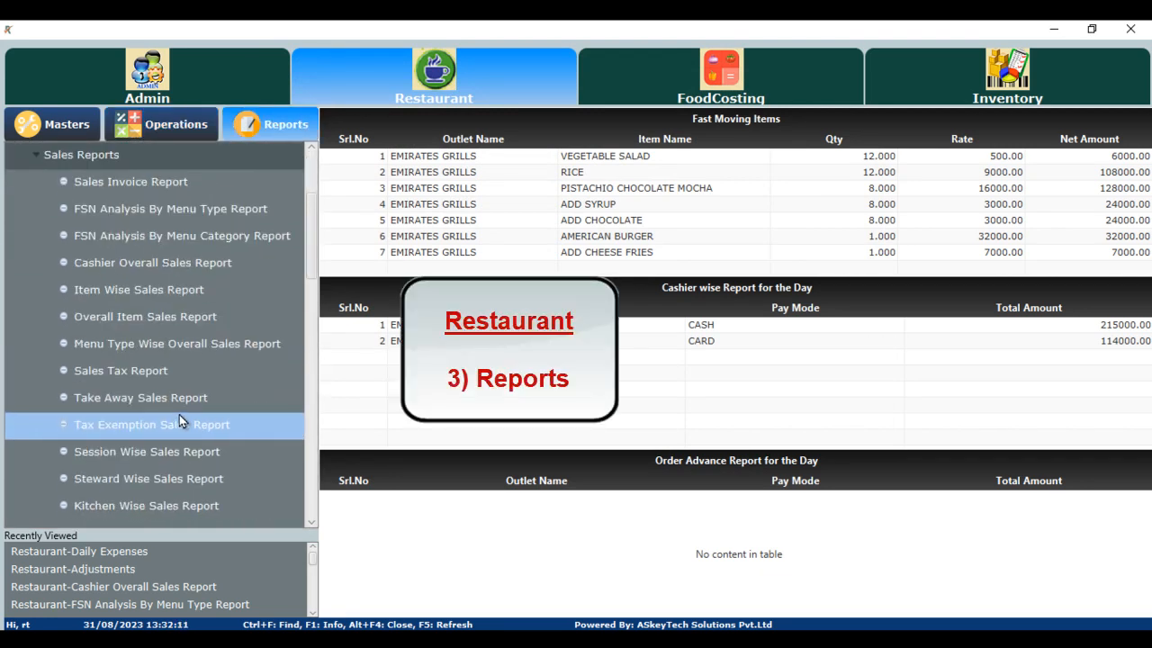
{"action": "scroll", "coordinate": [179, 414], "scroll_direction": "up", "scroll_amount": 2}
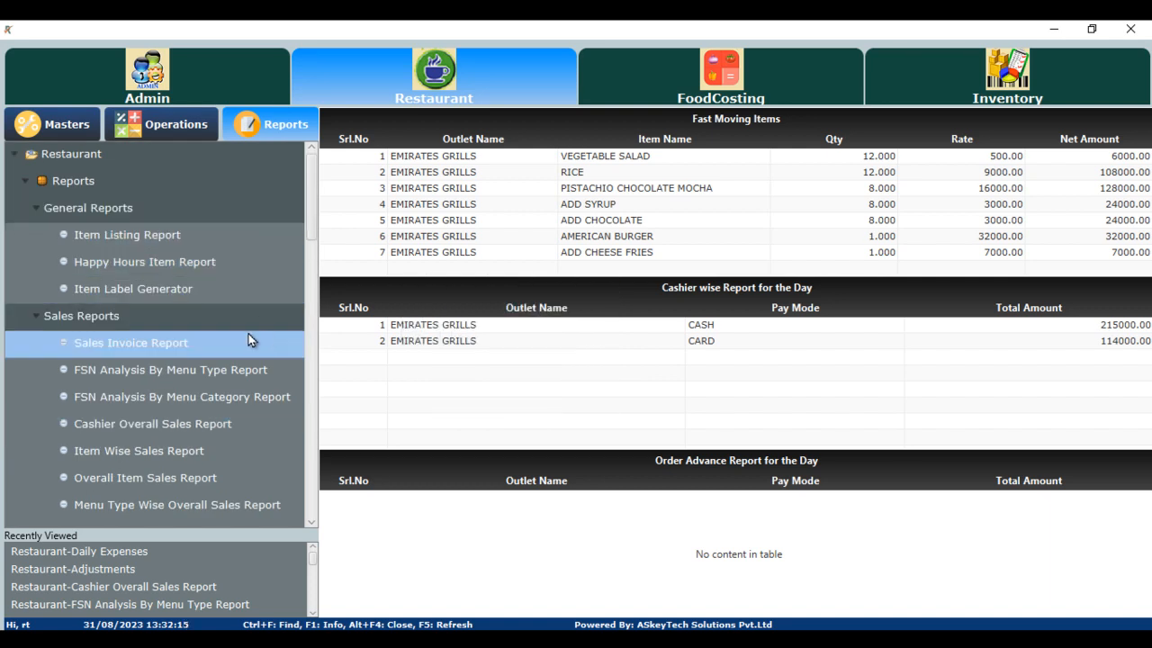
{"action": "scroll", "coordinate": [218, 392], "scroll_direction": "down", "scroll_amount": 8}
{"action": "scroll", "coordinate": [218, 386], "scroll_direction": "down", "scroll_amount": 5}
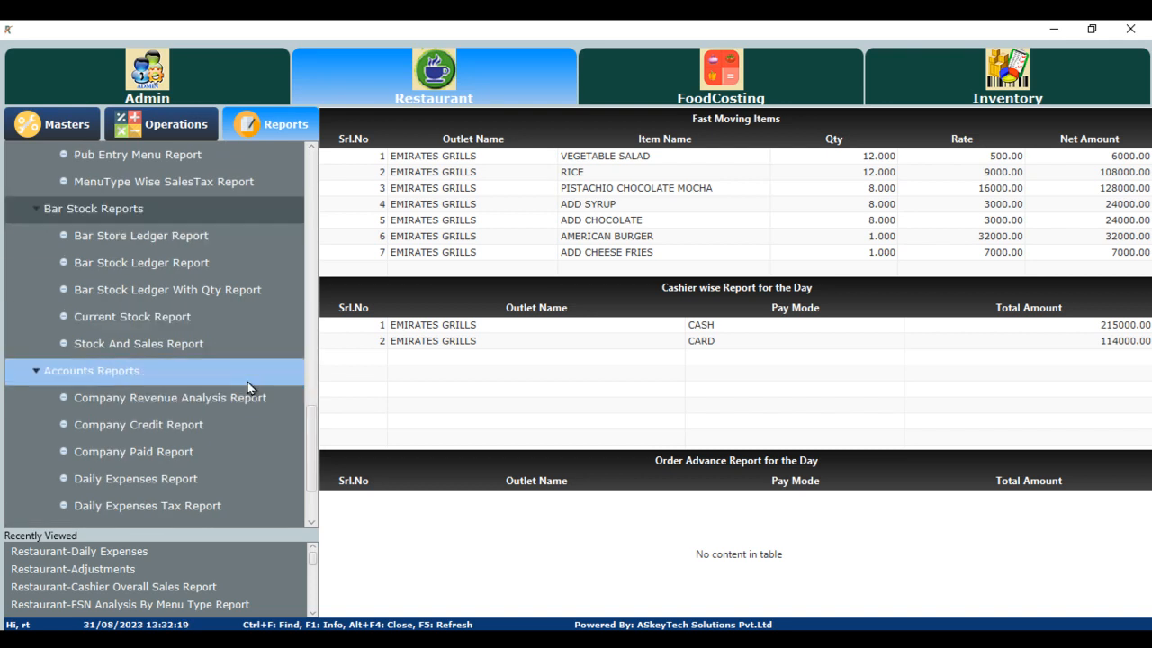
{"action": "scroll", "coordinate": [247, 381], "scroll_direction": "down", "scroll_amount": 1}
{"action": "scroll", "coordinate": [247, 382], "scroll_direction": "up", "scroll_amount": 10}
{"action": "scroll", "coordinate": [247, 382], "scroll_direction": "up", "scroll_amount": 3}
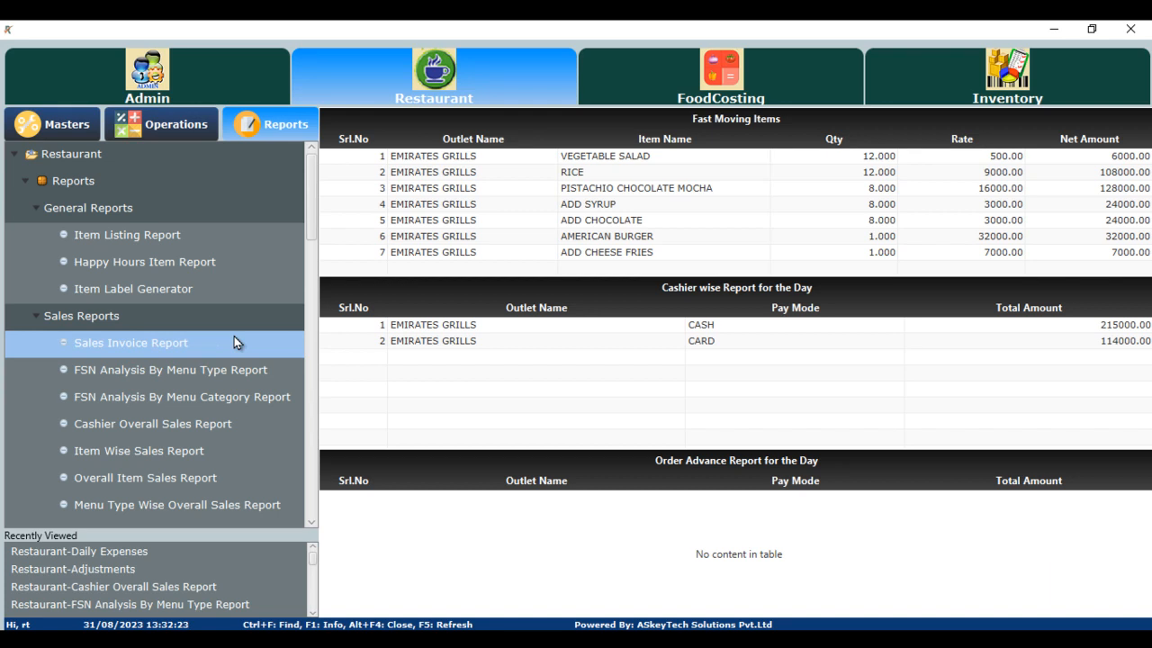
- Generate today's Sales Invoice Report for all outlets and shifts and view it across all its columns
{"action": "left_click", "coordinate": [234, 342]}
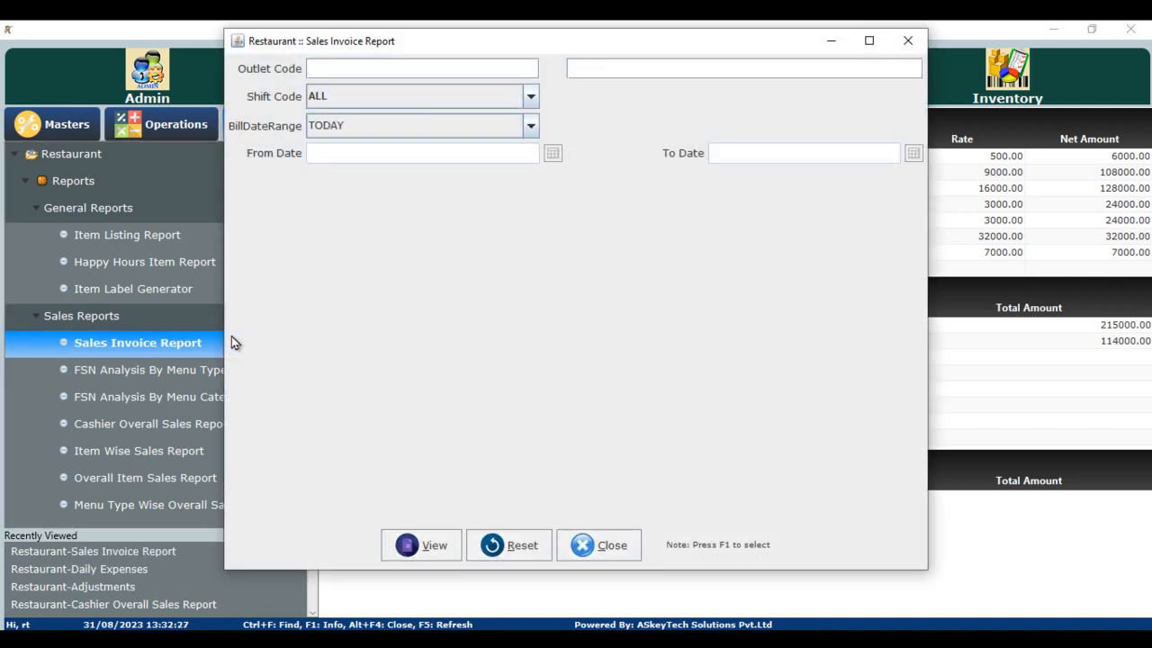
{"action": "key", "text": "Return"}
{"action": "key", "text": "Return"}
{"action": "key", "text": "Return"}
{"action": "key", "text": "Return"}
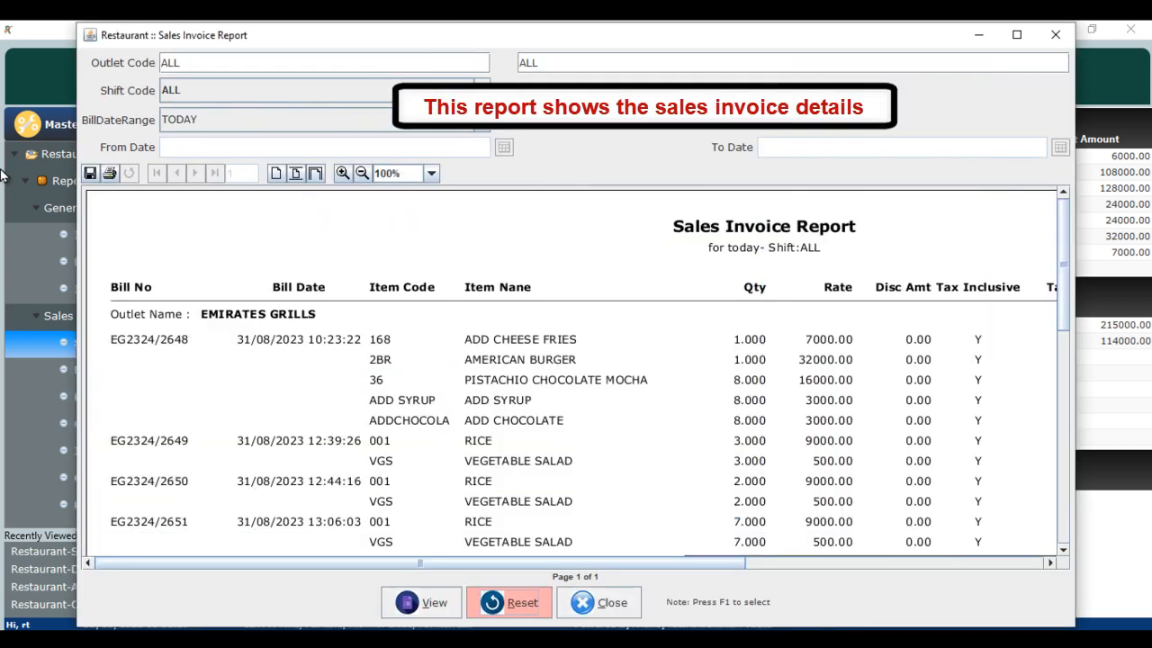
{"action": "scroll", "coordinate": [320, 295], "scroll_direction": "down", "scroll_amount": 1}
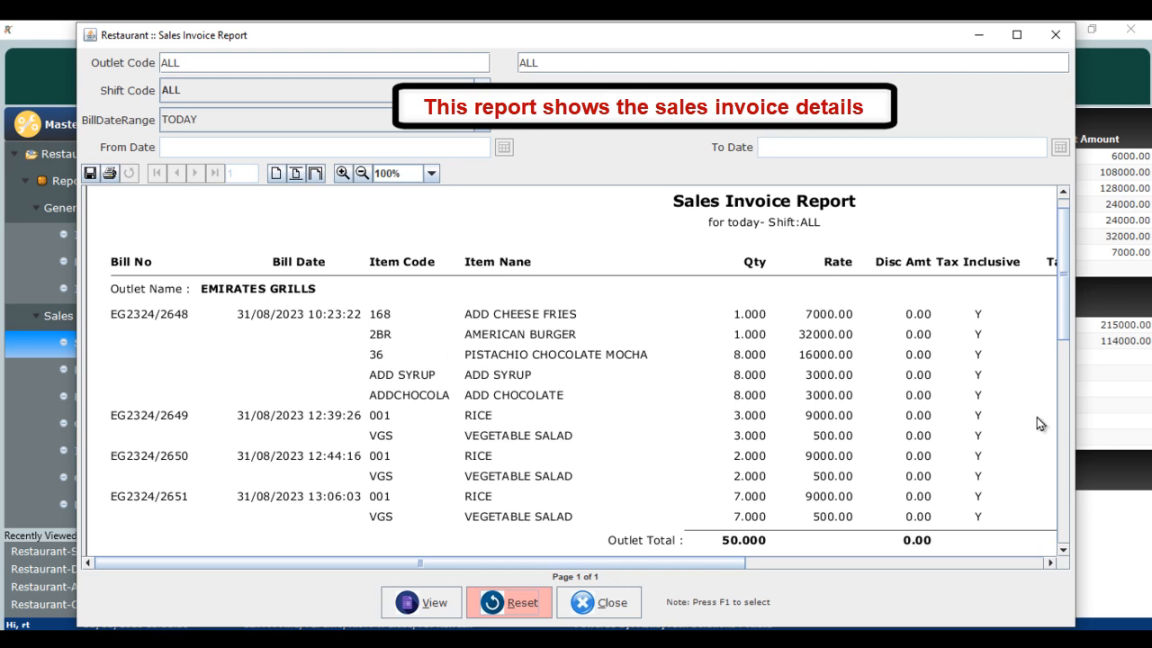
{"action": "left_click_drag", "start_coordinate": [592, 567], "coordinate": [715, 567]}
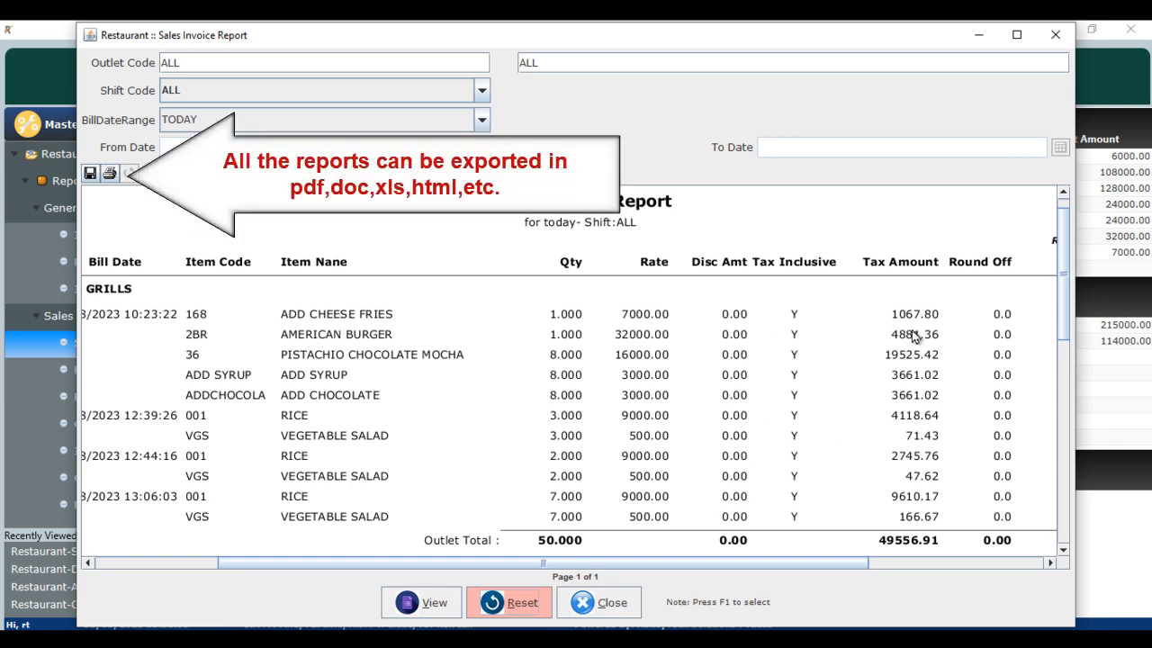
{"action": "left_click_drag", "start_coordinate": [837, 555], "coordinate": [1084, 559]}
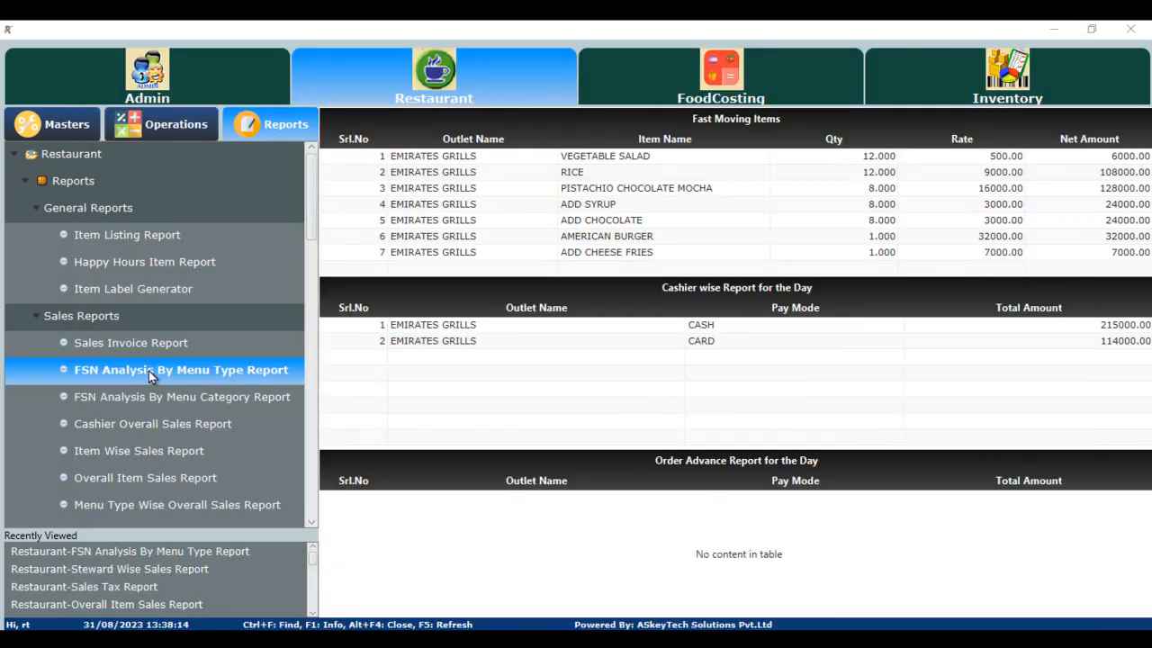
- Generate today's FSN Analysis By Menu Type Report for all outlets and menu types, comparing Fast Moving with Slow Moving items
{"action": "double_click", "coordinate": [148, 370]}
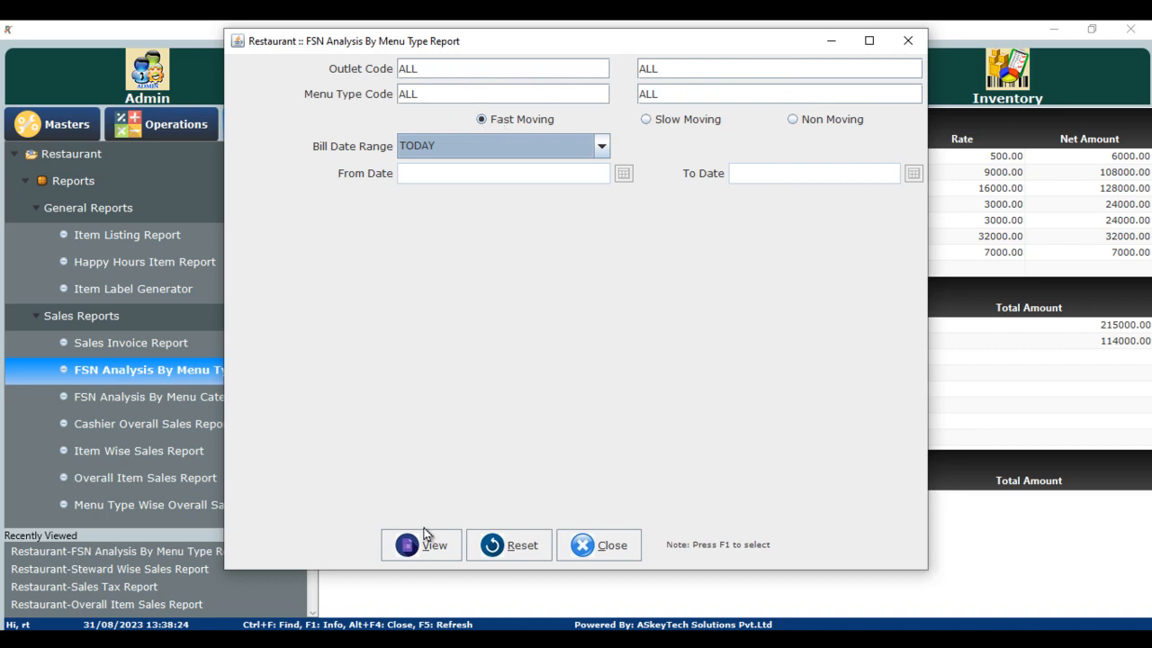
{"action": "left_click", "coordinate": [425, 555]}
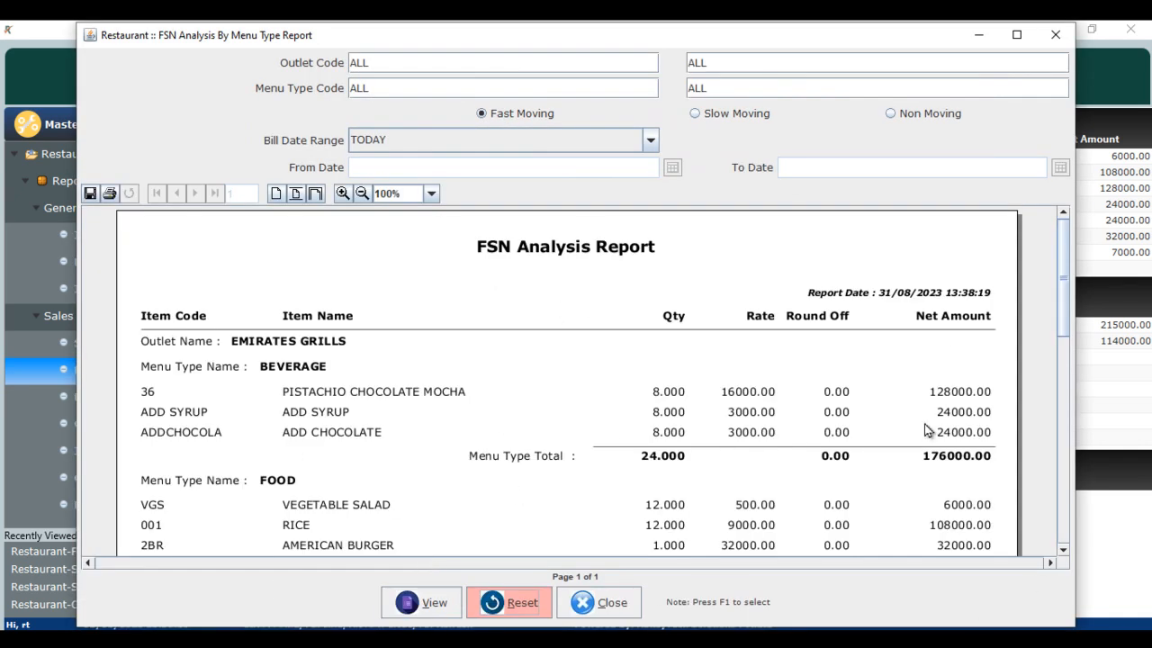
{"action": "left_click", "coordinate": [696, 114]}
{"action": "left_click", "coordinate": [429, 610]}
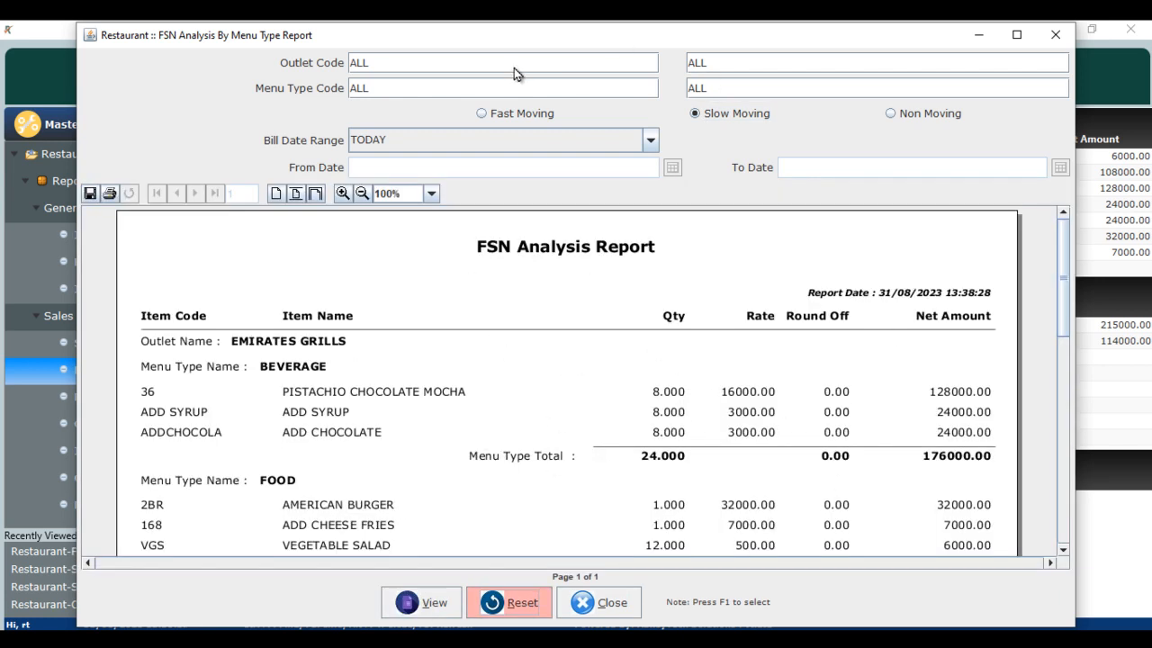
{"action": "left_click", "coordinate": [482, 114]}
{"action": "left_click", "coordinate": [403, 602]}
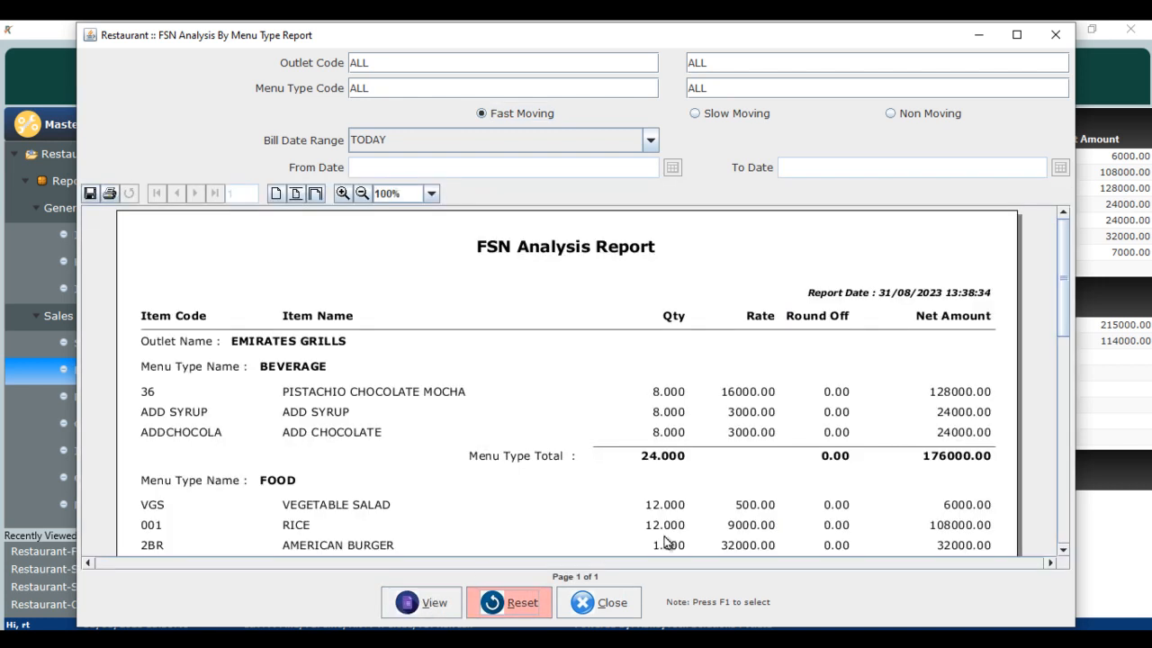
{"action": "scroll", "coordinate": [684, 450], "scroll_direction": "down", "scroll_amount": 2}
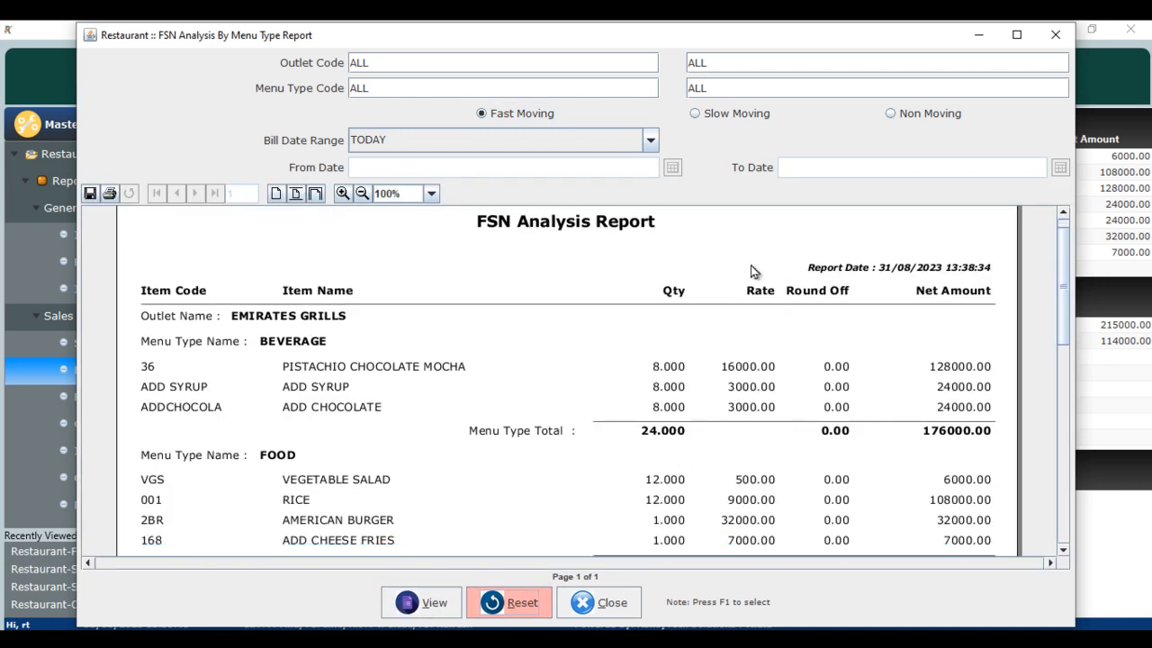
{"action": "left_click", "coordinate": [695, 114]}
{"action": "left_click", "coordinate": [436, 606]}
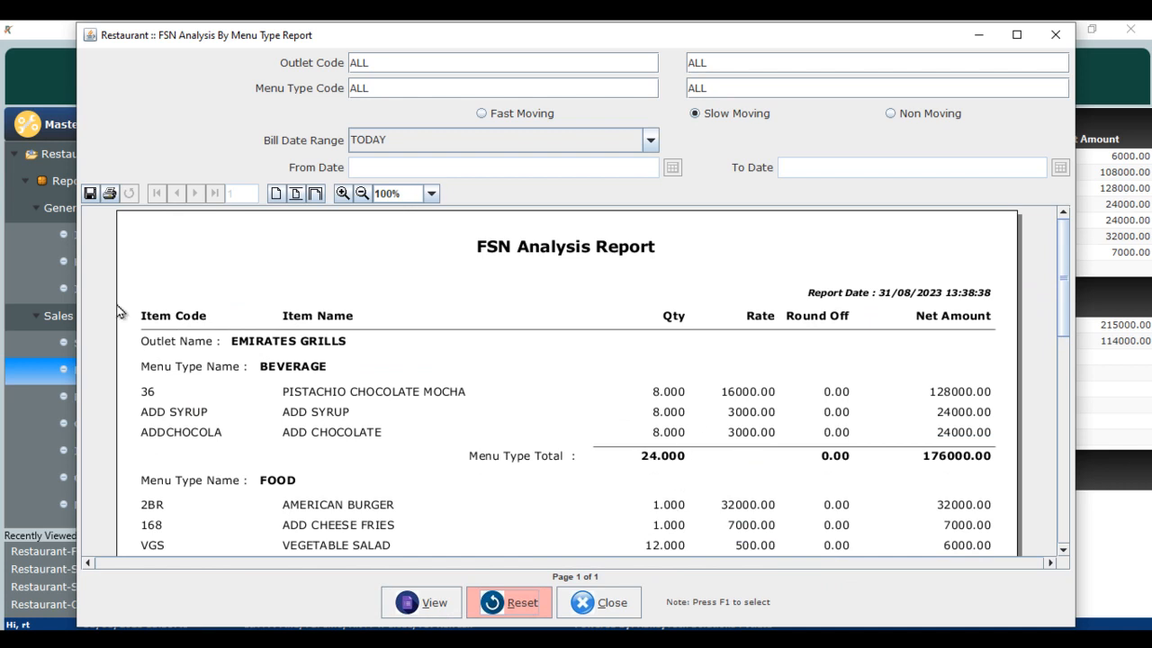
- Generate the FSN Analysis By Menu Type Report for Non Moving items and read through its first page
{"action": "left_click", "coordinate": [891, 115]}
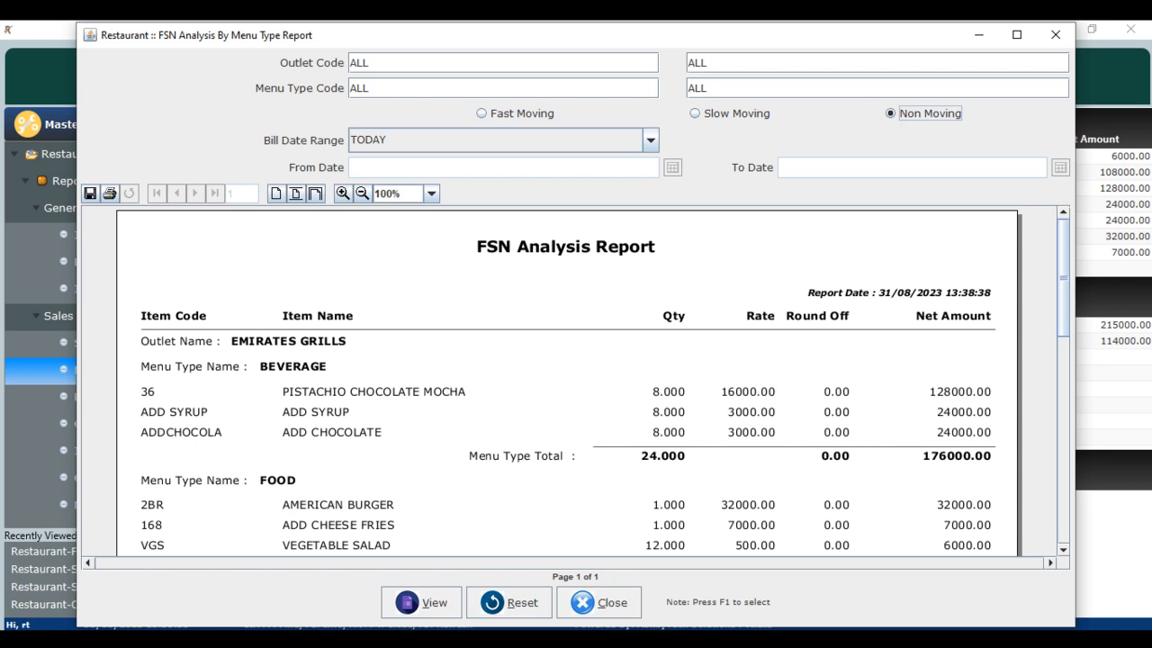
{"action": "left_click", "coordinate": [409, 601]}
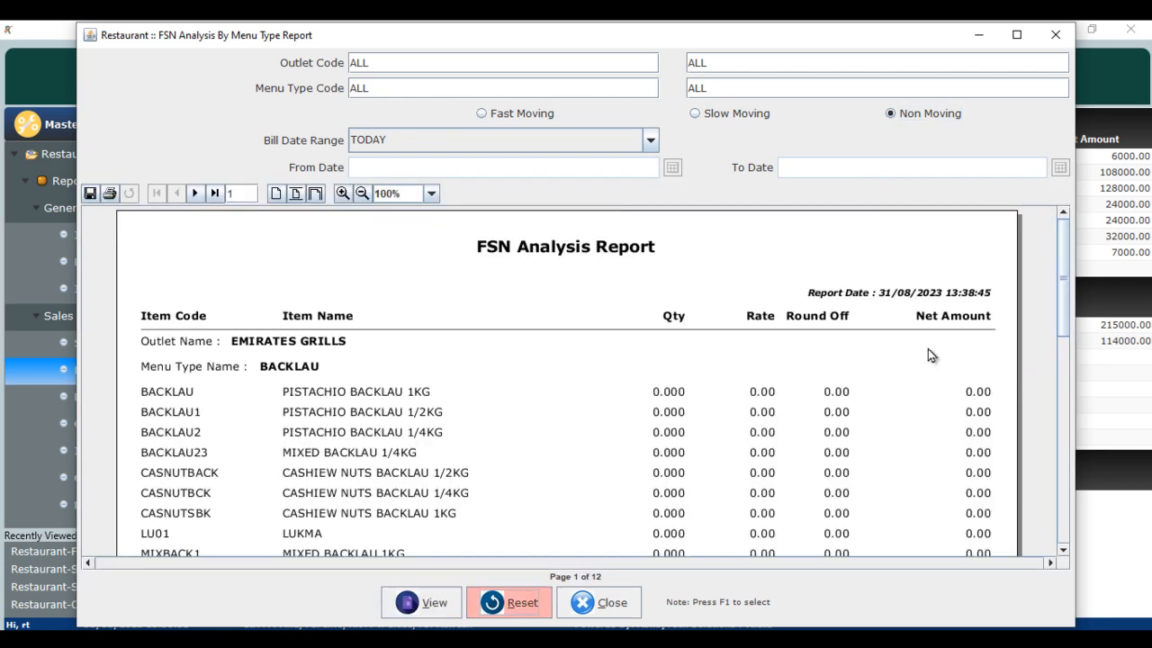
{"action": "scroll", "coordinate": [773, 524], "scroll_direction": "down", "scroll_amount": 1}
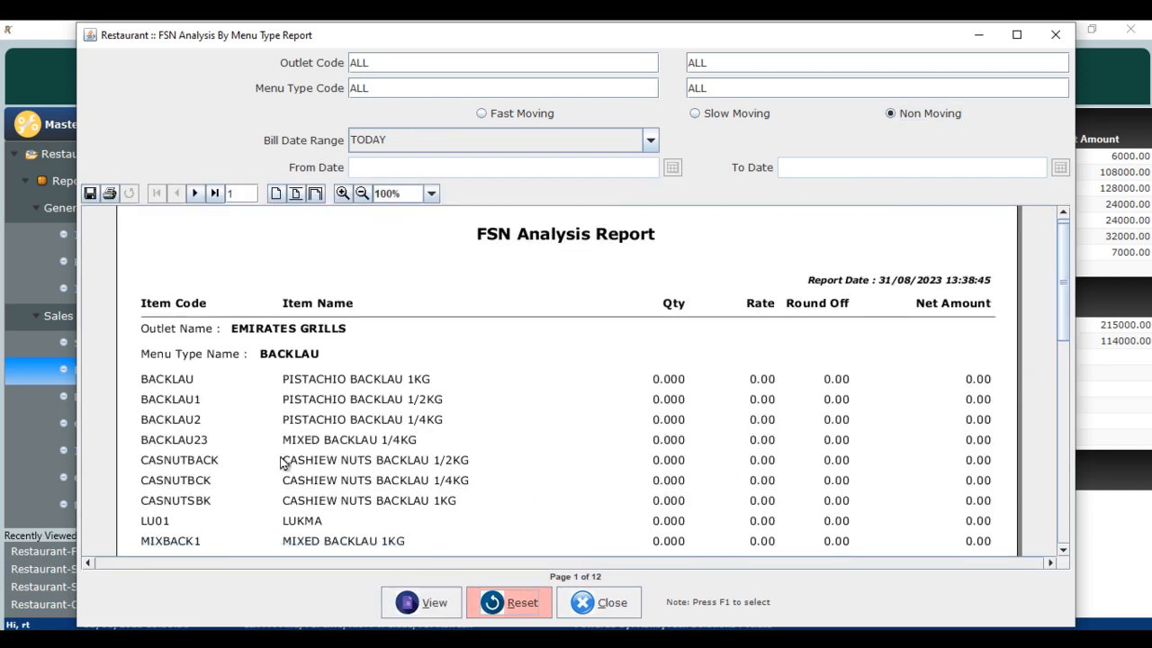
{"action": "scroll", "coordinate": [487, 526], "scroll_direction": "down", "scroll_amount": 5}
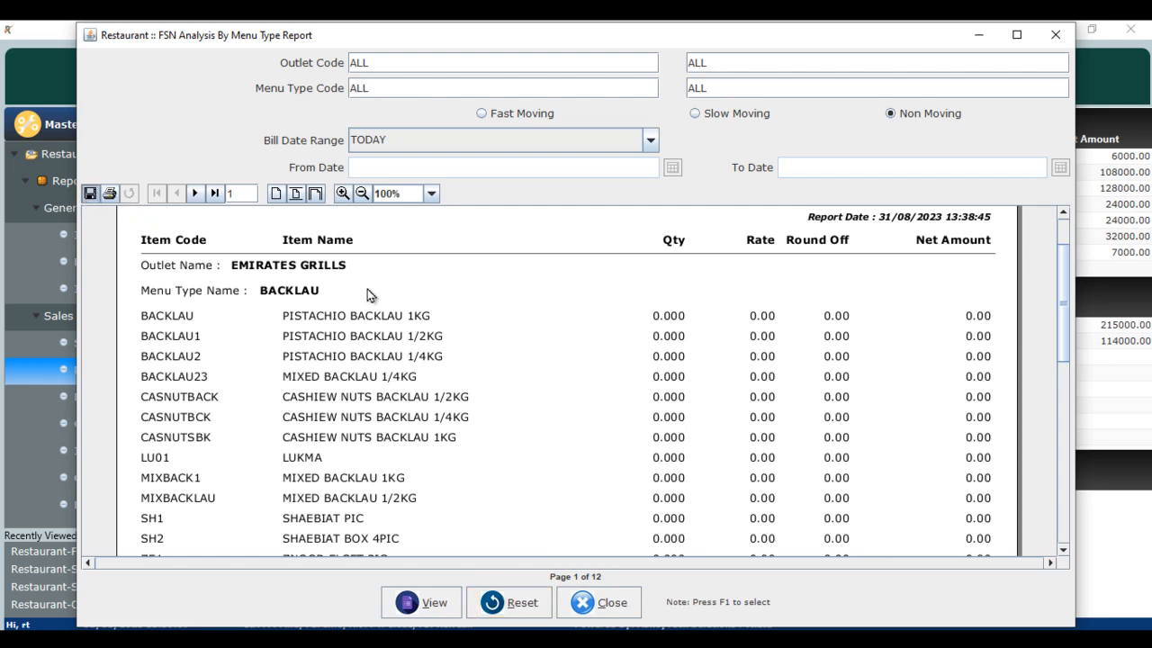
- View the export file types offered for the FSN Analysis report, then close the report without saving a file
{"action": "left_click", "coordinate": [550, 290]}
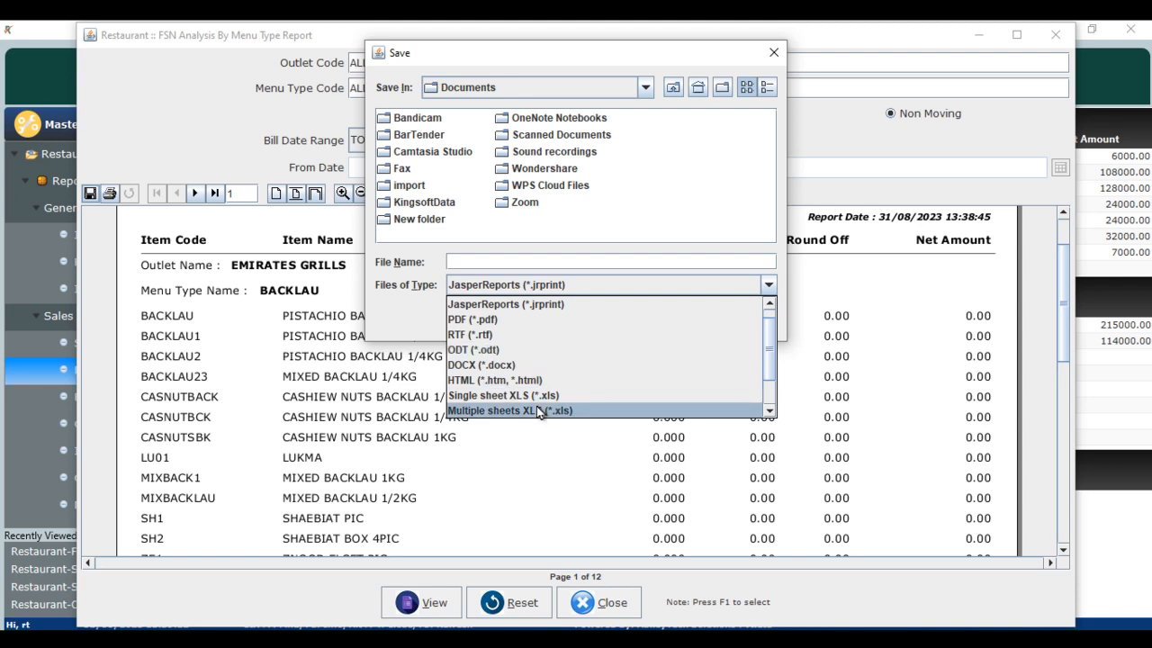
{"action": "left_click", "coordinate": [774, 52]}
{"action": "left_click", "coordinate": [1056, 34]}
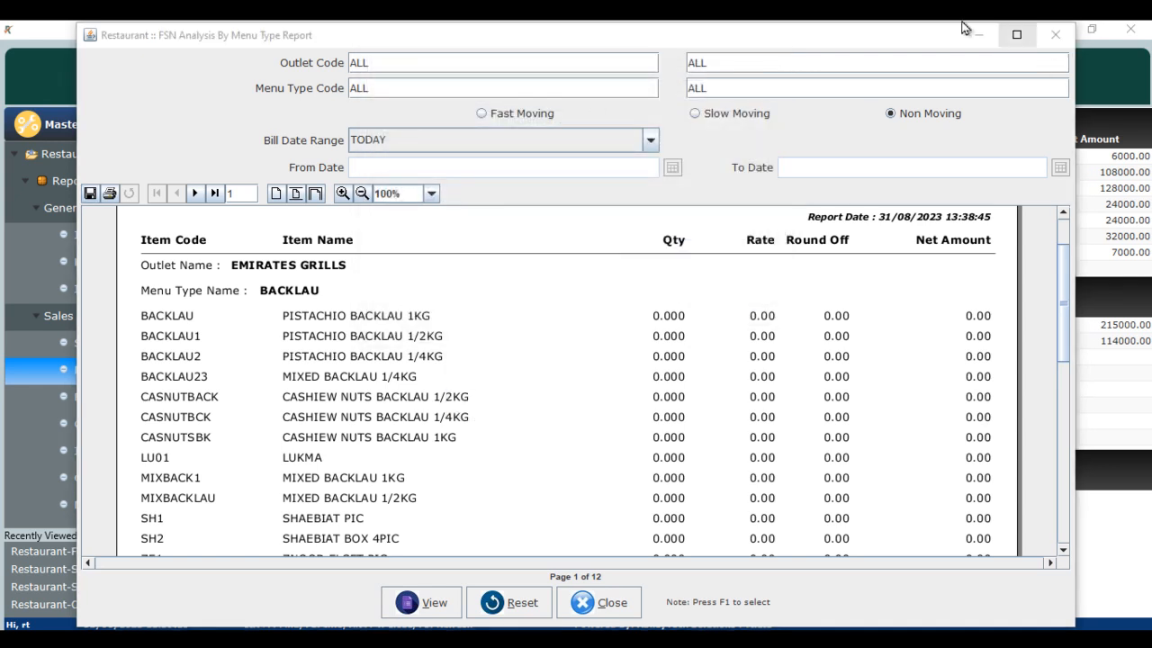
{"action": "left_click", "coordinate": [545, 360]}
- View today's Cashier Overall Sales Report for all outlets, shifts and tables, then close it
{"action": "scroll", "coordinate": [207, 290], "scroll_direction": "down", "scroll_amount": 5}
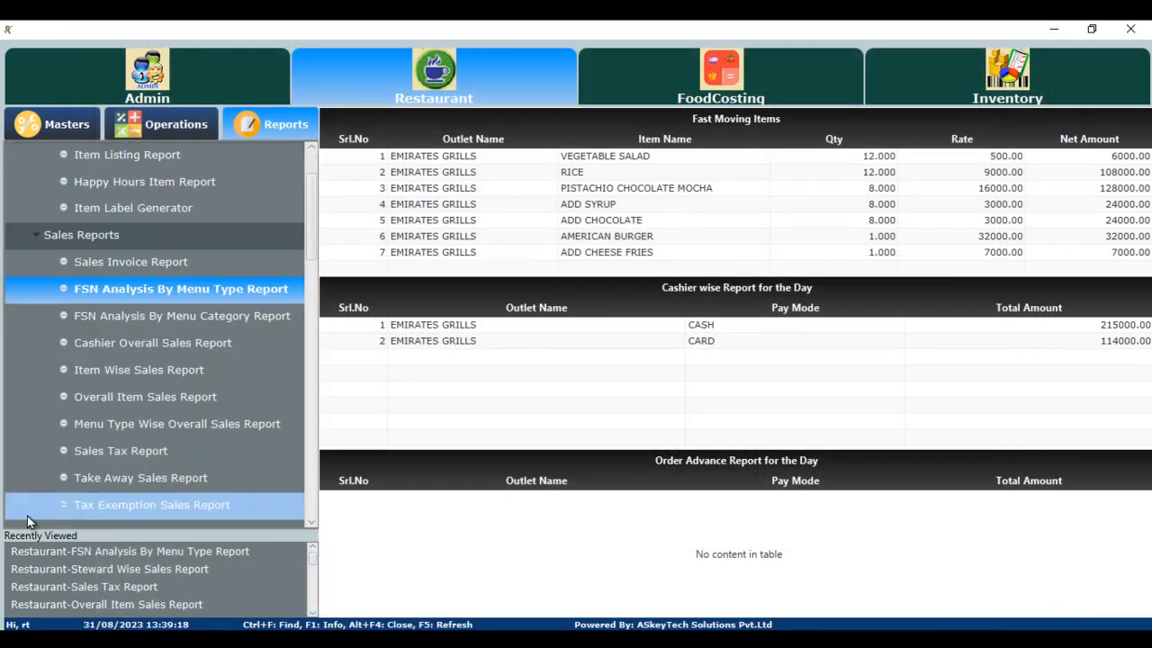
{"action": "left_click", "coordinate": [206, 270]}
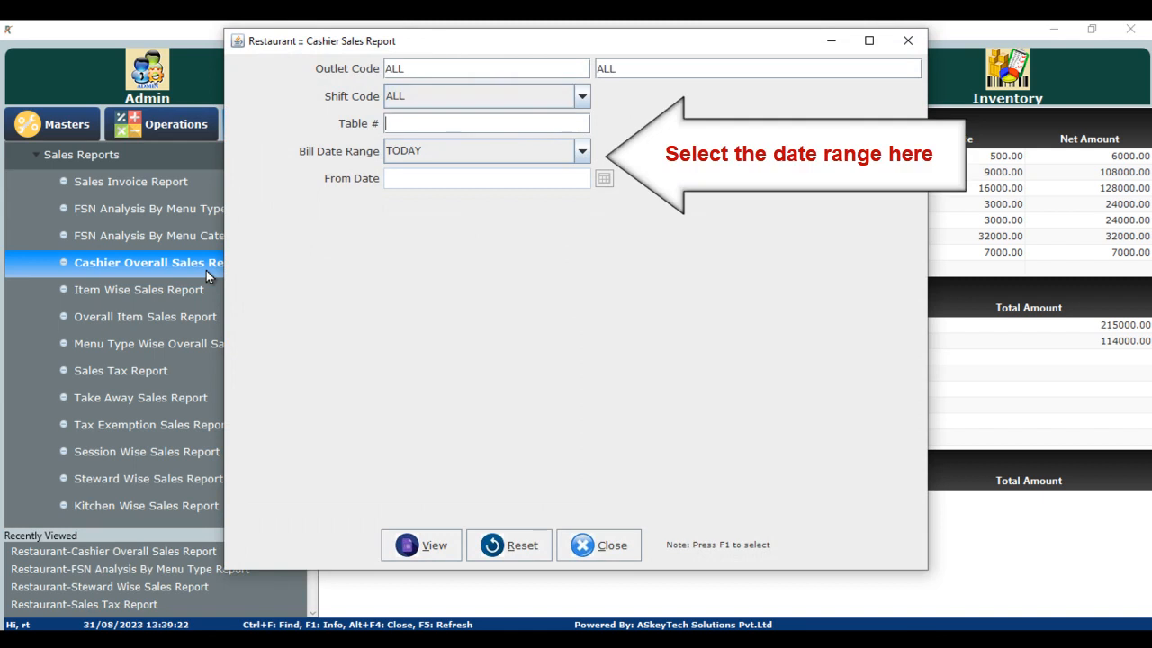
{"action": "key", "text": "Return"}
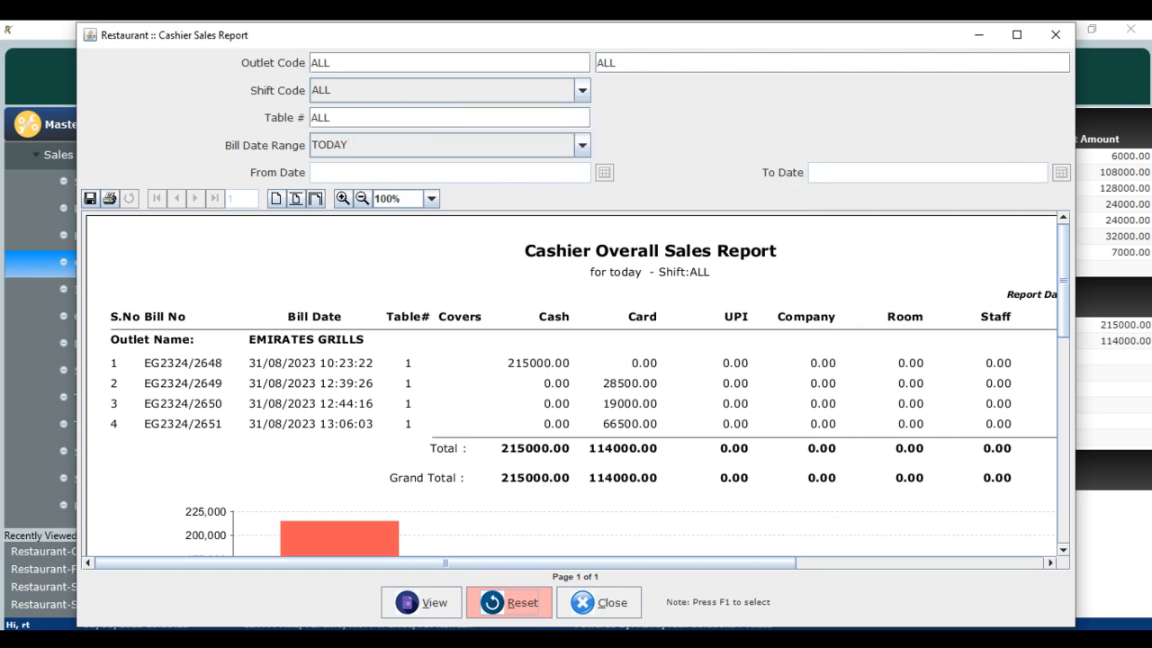
{"action": "scroll", "coordinate": [423, 444], "scroll_direction": "down", "scroll_amount": 1}
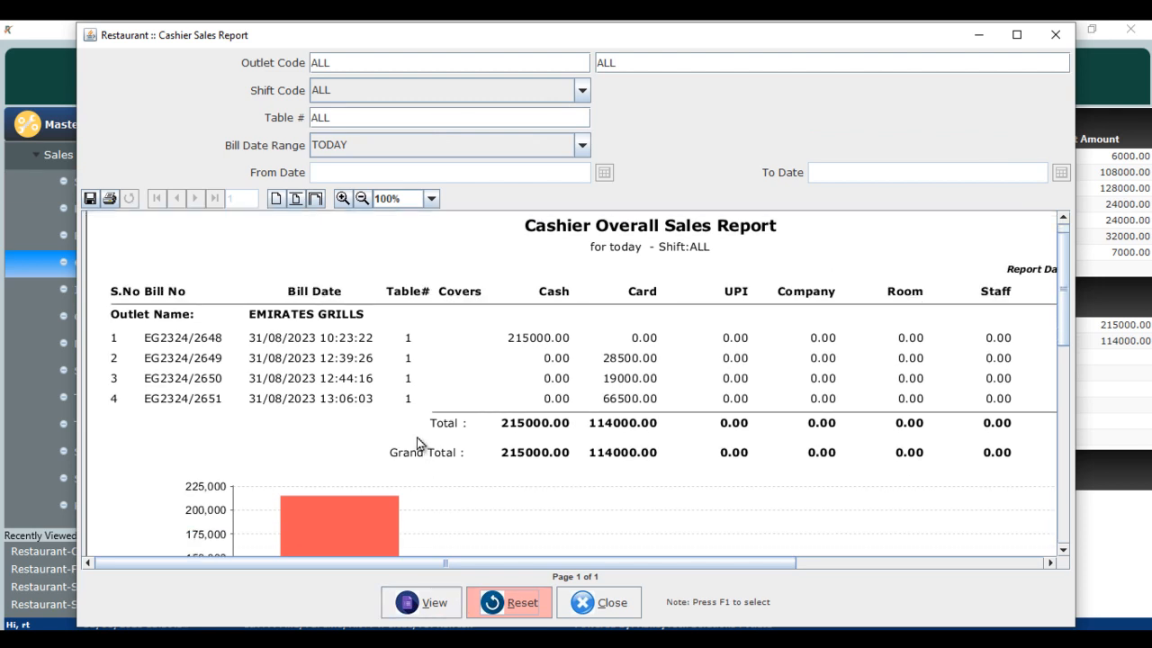
{"action": "left_click", "coordinate": [625, 606]}
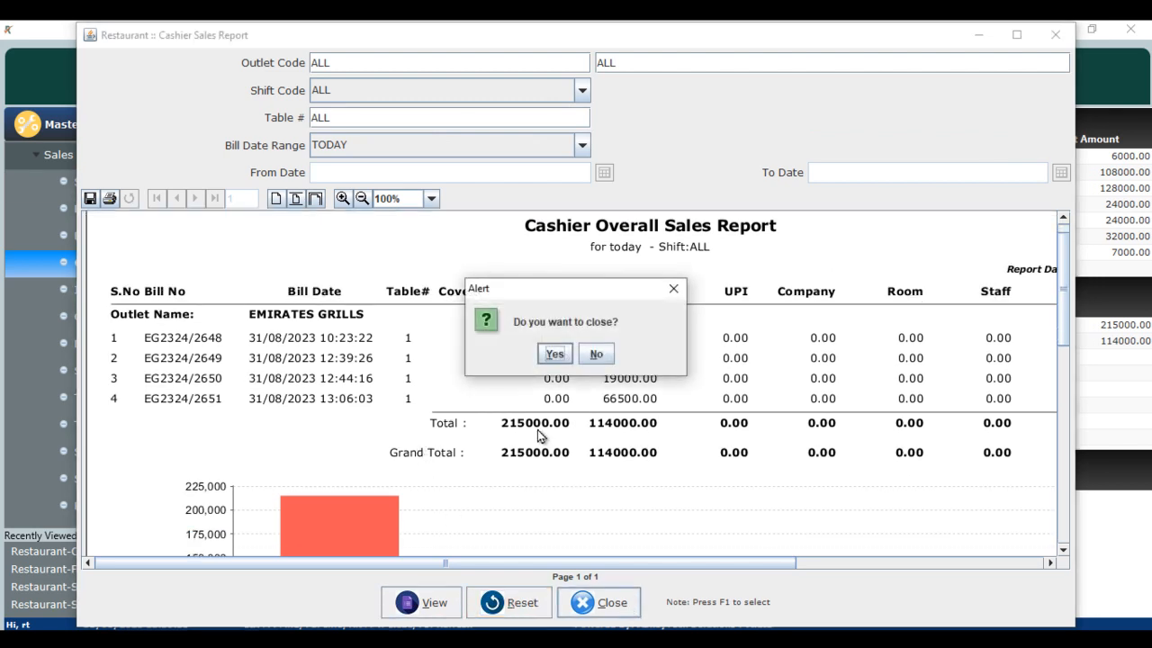
{"action": "left_click", "coordinate": [551, 354]}
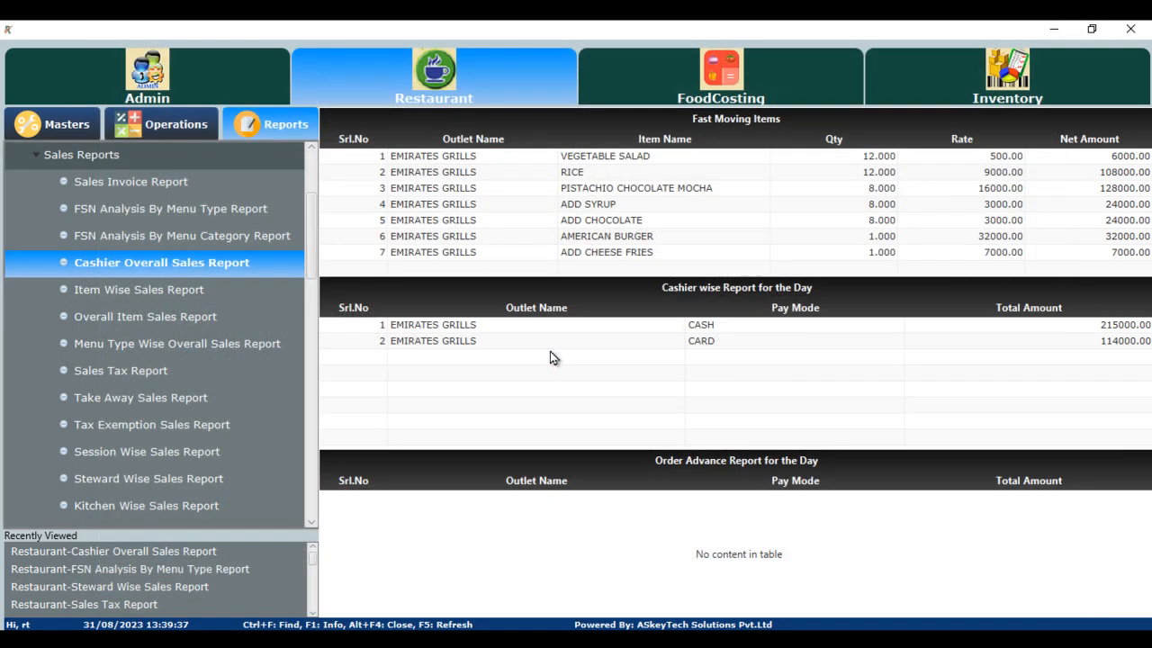
- View today's Sales Tax Report for all outlets, then close it
{"action": "left_click", "coordinate": [144, 382]}
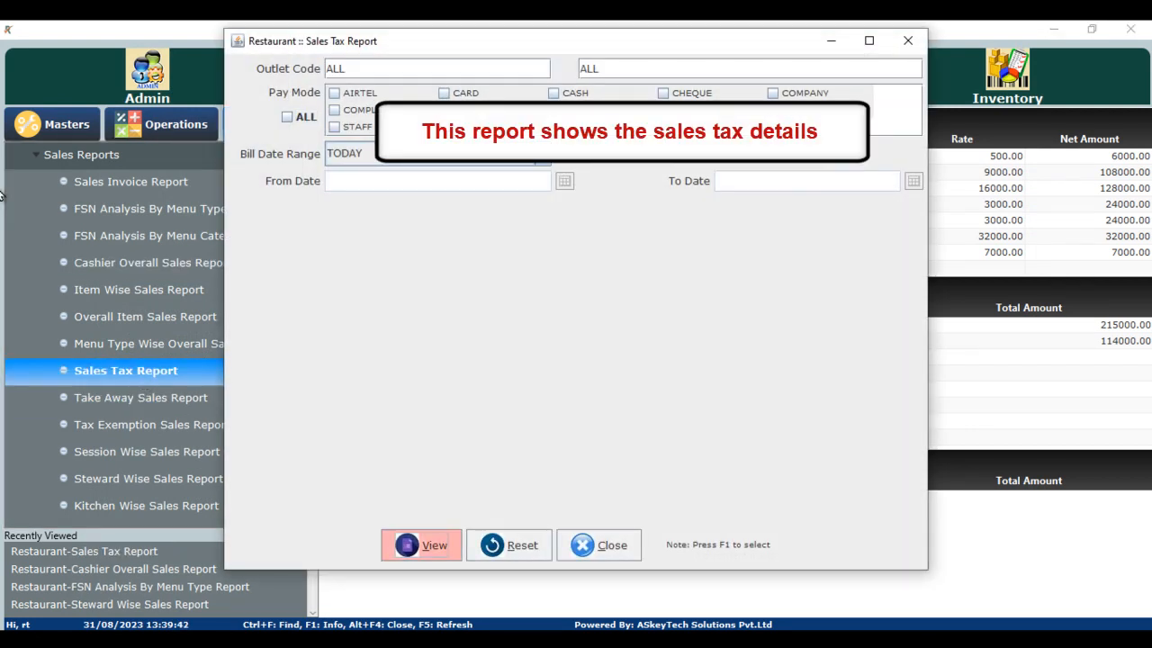
{"action": "left_click", "coordinate": [421, 545]}
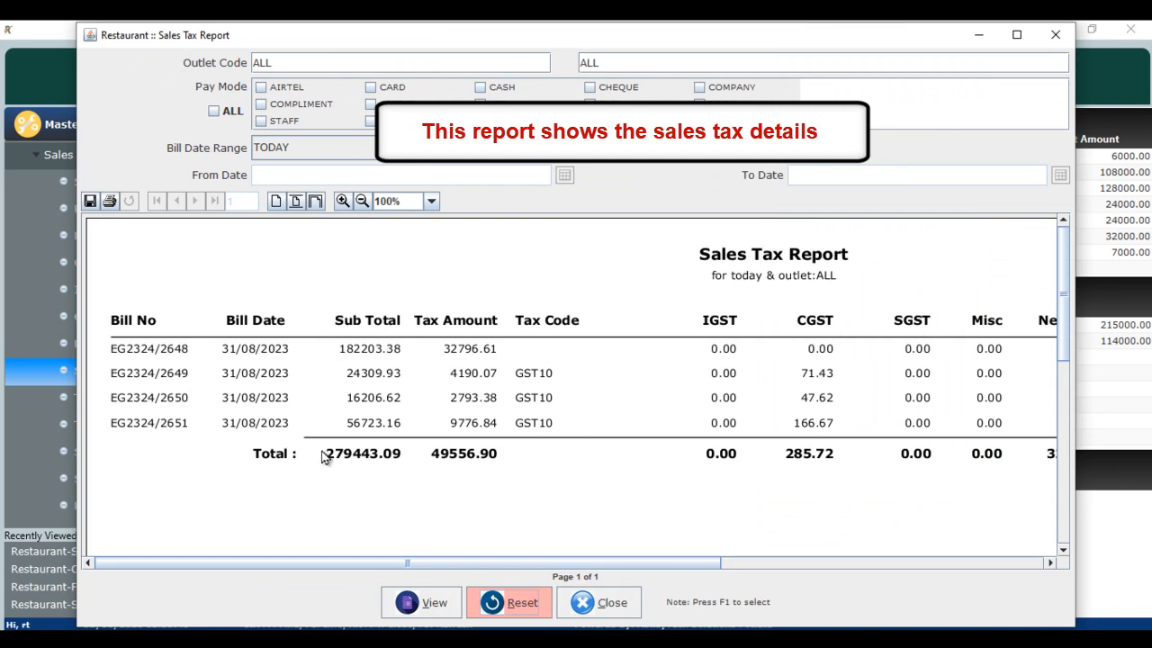
{"action": "left_click", "coordinate": [589, 601]}
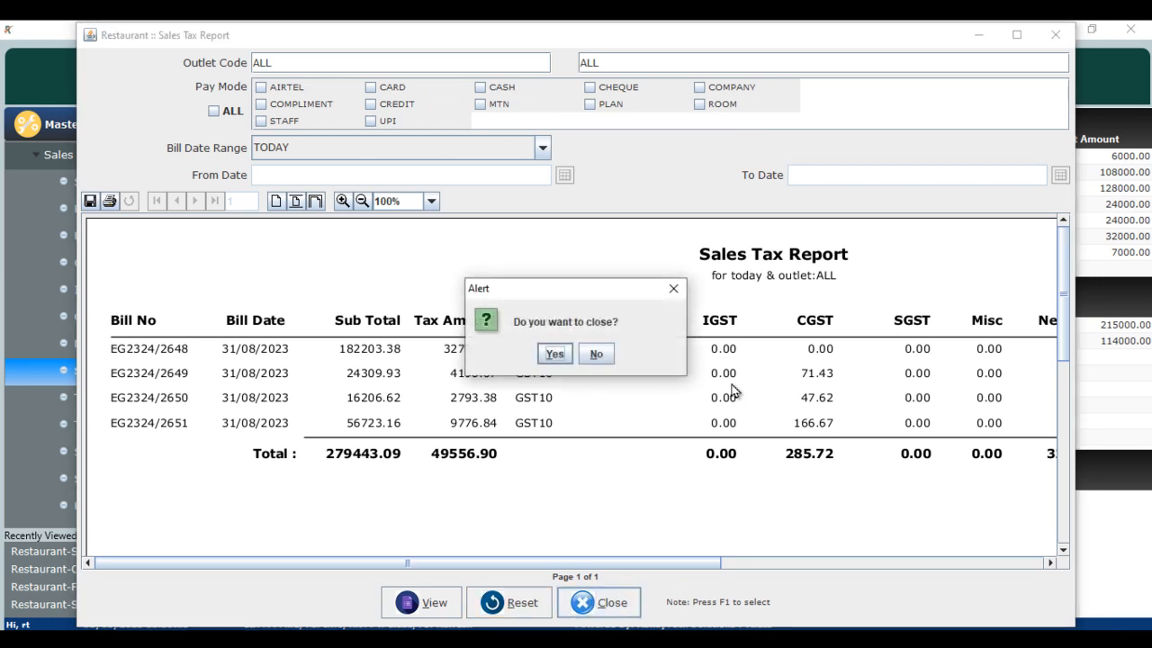
{"action": "key", "text": "Return"}
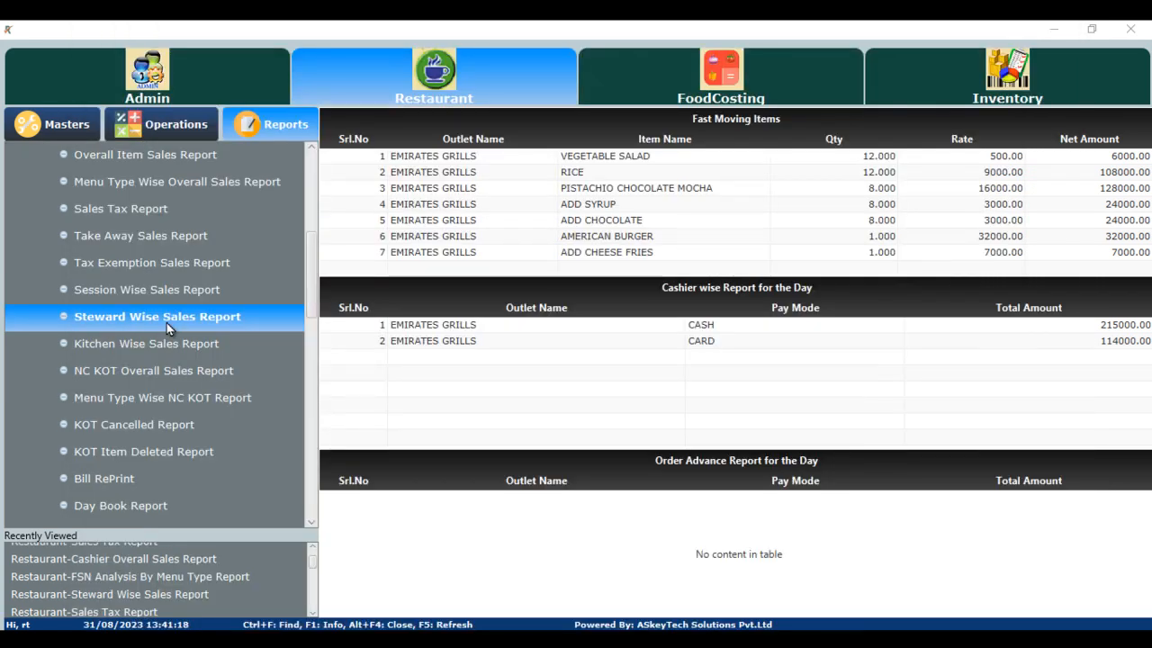
- View today's Steward Wise Sales Report for all outlets and stewards, then close it
{"action": "left_click", "coordinate": [166, 323]}
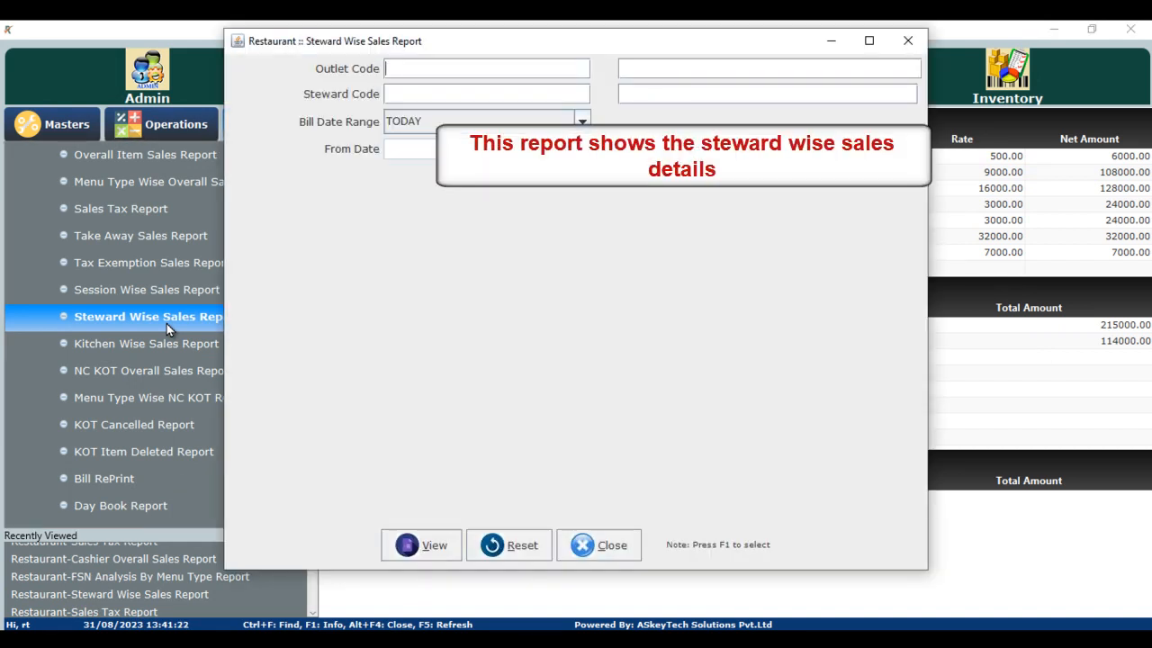
{"action": "key", "text": "Return"}
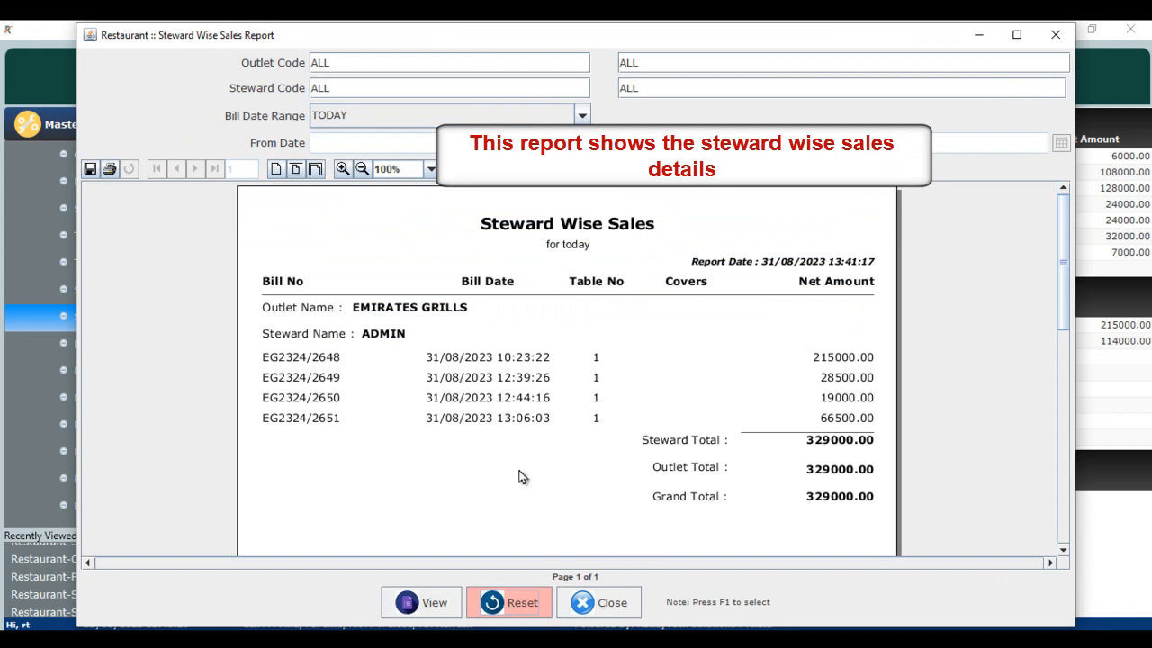
{"action": "left_click", "coordinate": [612, 596]}
{"action": "left_click", "coordinate": [554, 353]}
- View today's Daily Expenses Report under Accounts Reports for all outlets and ledgers, then close it
{"action": "scroll", "coordinate": [162, 451], "scroll_direction": "down", "scroll_amount": 7}
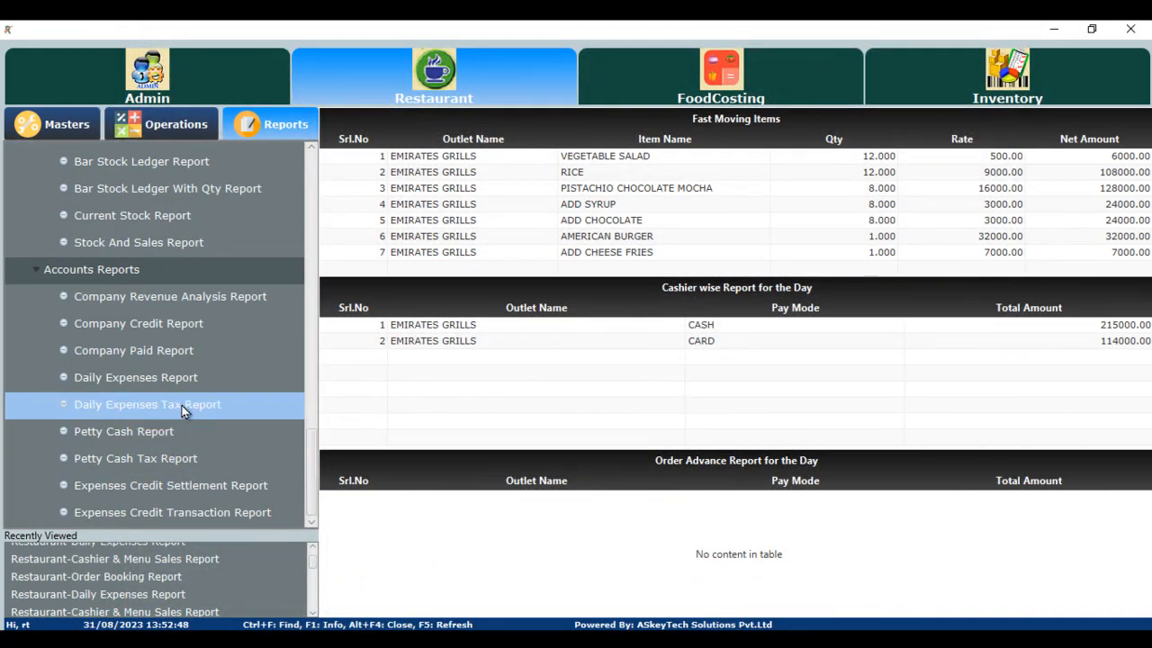
{"action": "left_click", "coordinate": [187, 377]}
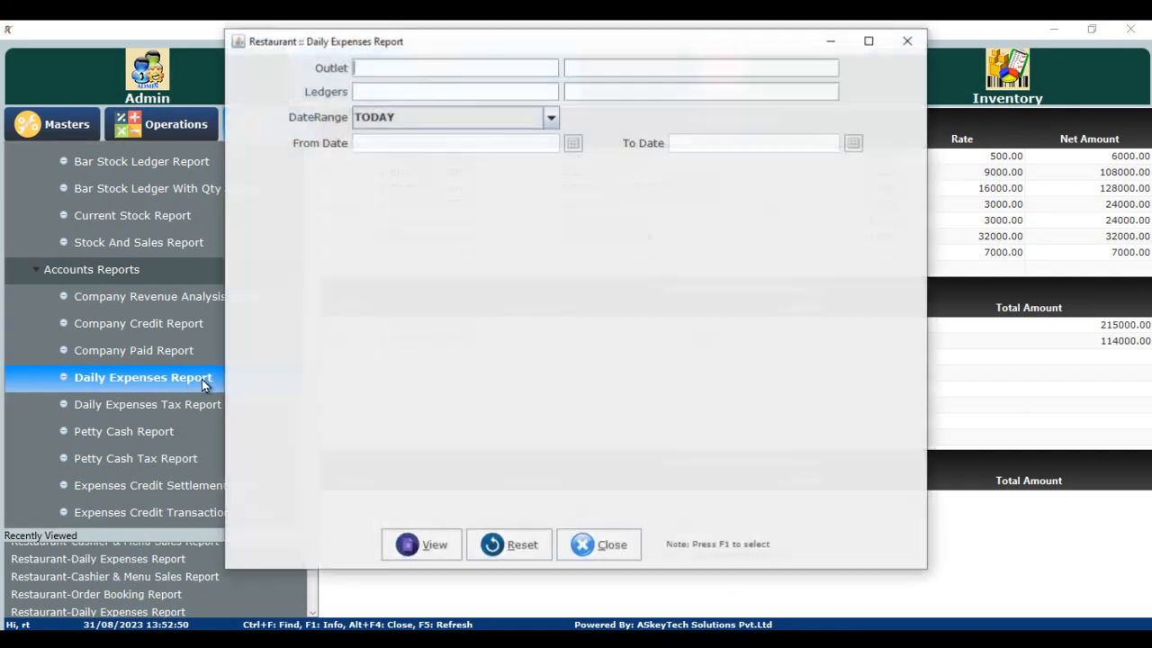
{"action": "key", "text": "Return"}
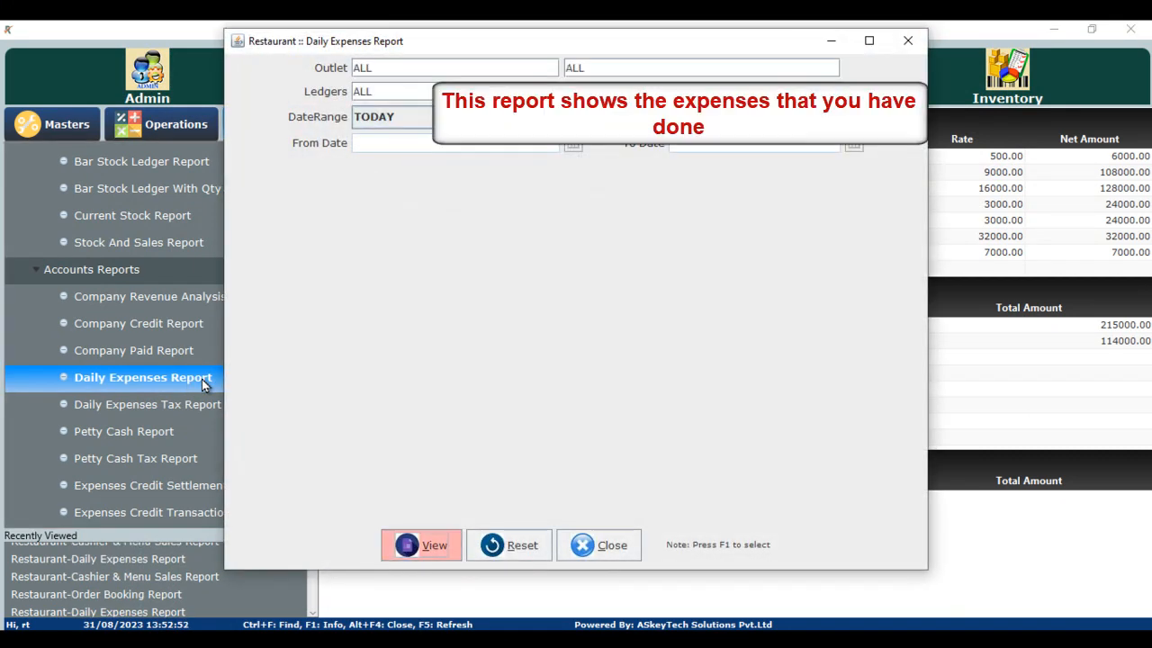
{"action": "key", "text": "Return"}
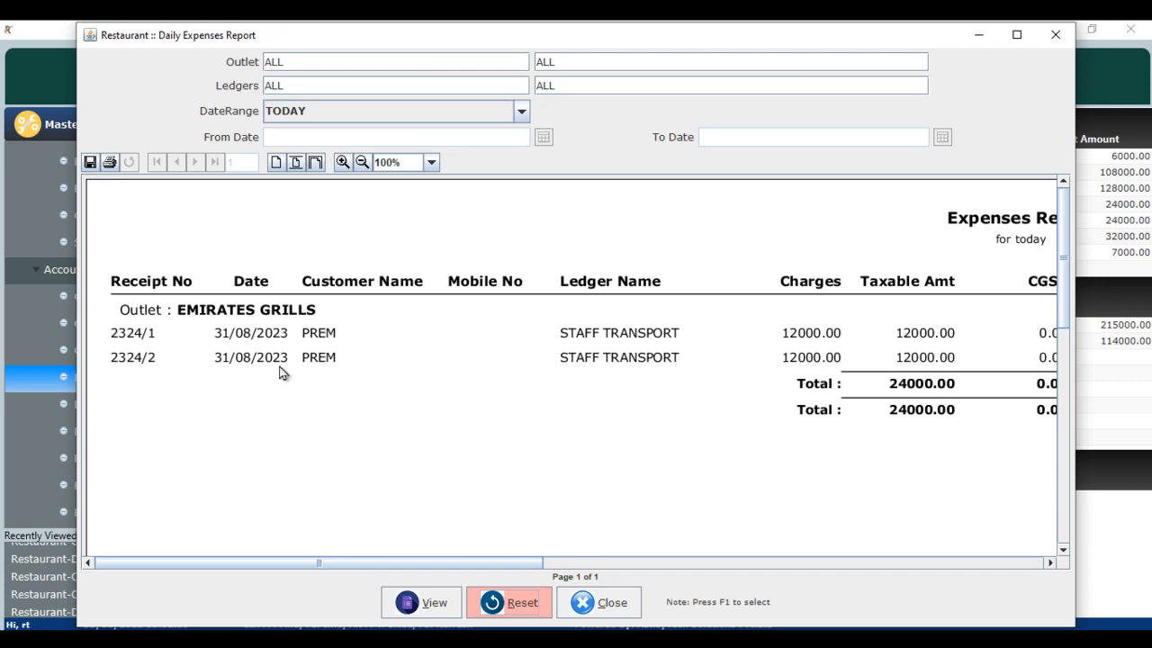
{"action": "left_click", "coordinate": [600, 602]}
{"action": "left_click", "coordinate": [546, 357]}
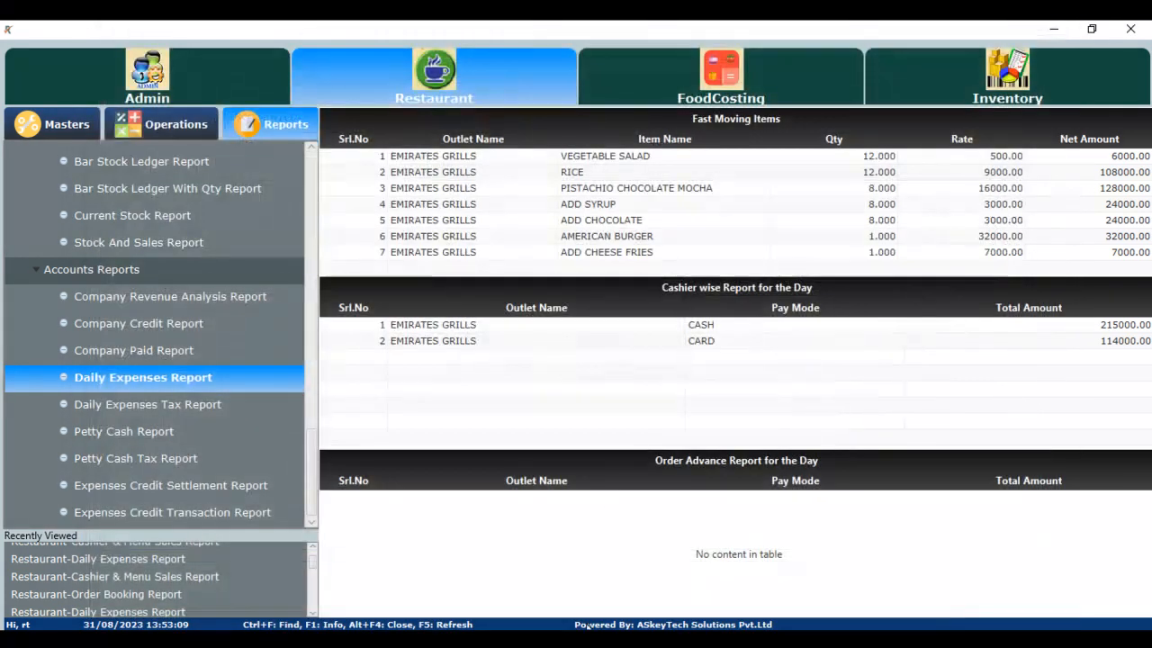